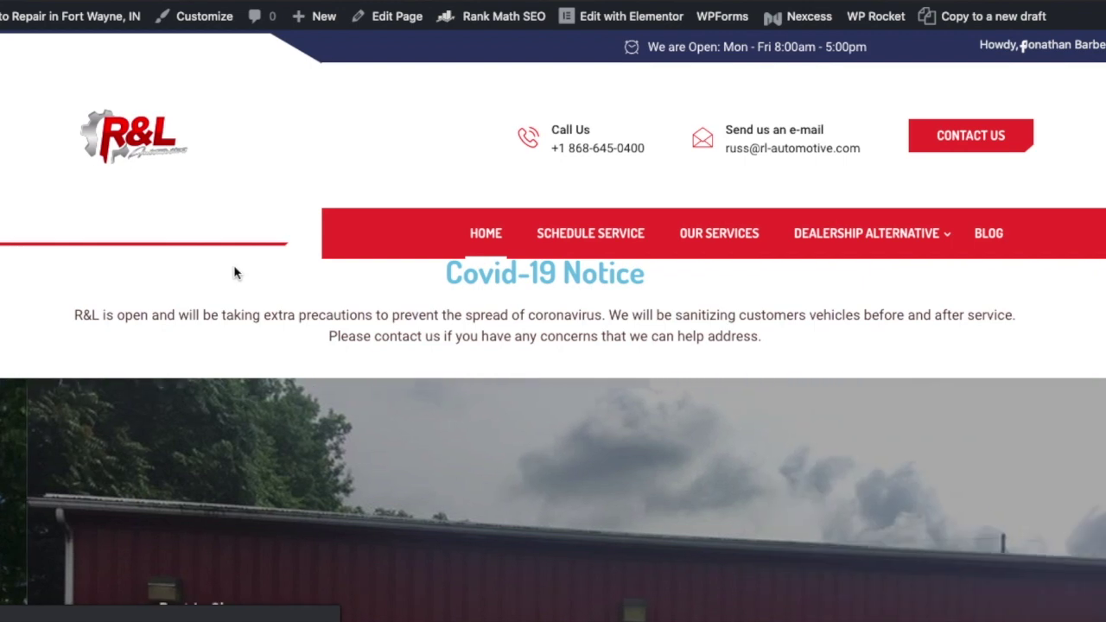
# Step: Examine the home page's Covid-19 notice, rotating hero banners and contact, scheduling and vehicle tips boxes
pyautogui.scroll(-4, 229, 276)
pyautogui.scroll(-10, 231, 275)
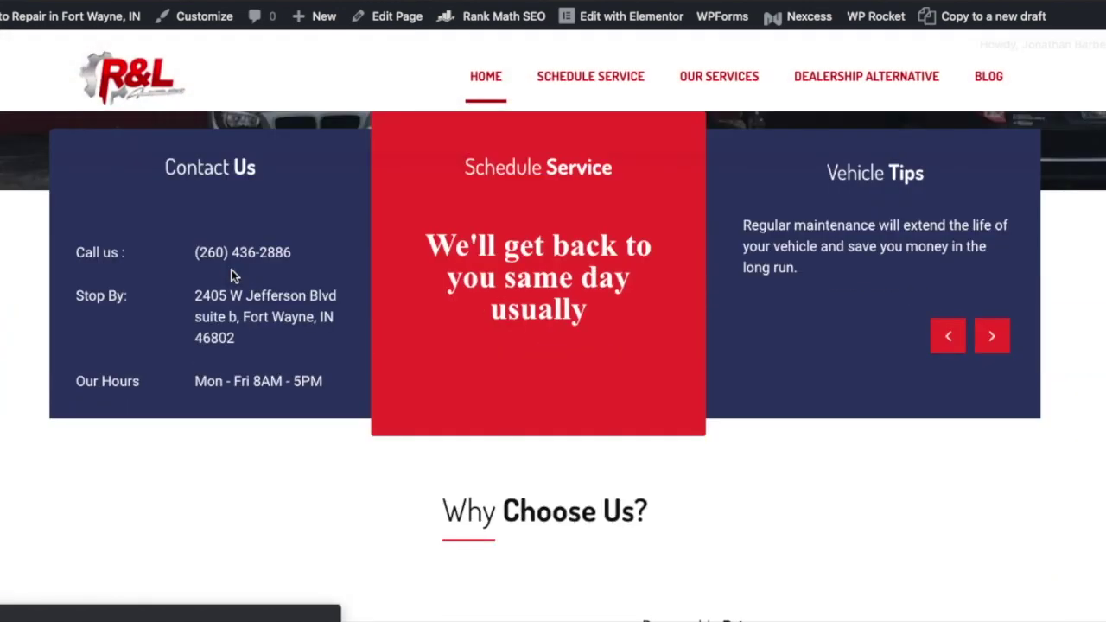
pyautogui.scroll(15, 232, 276)
pyautogui.scroll(-4, 231, 276)
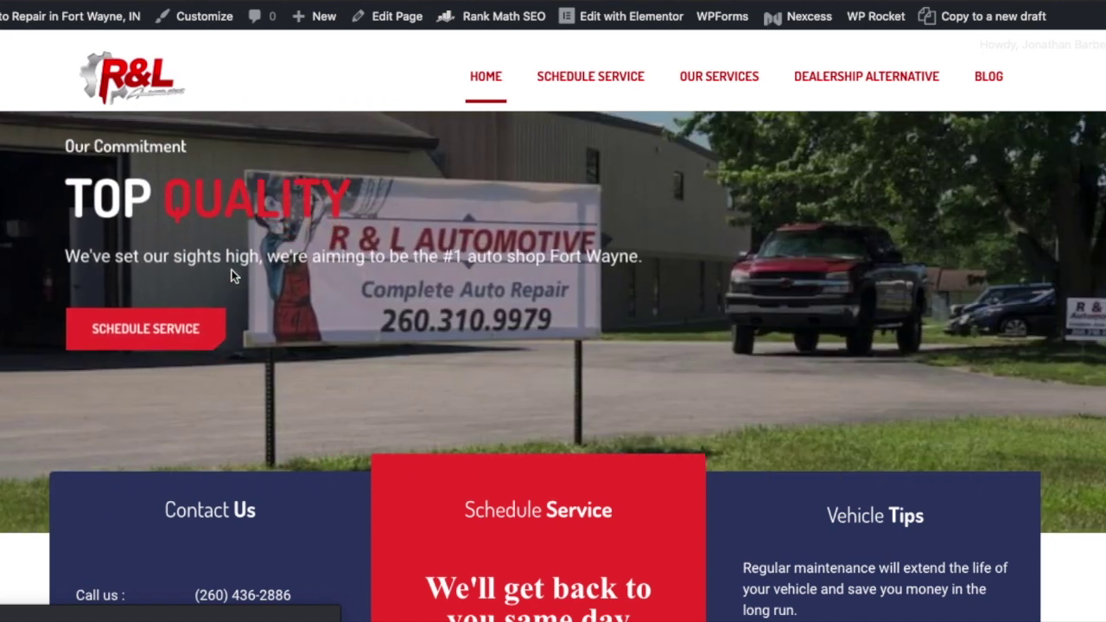
pyautogui.scroll(2, 232, 274)
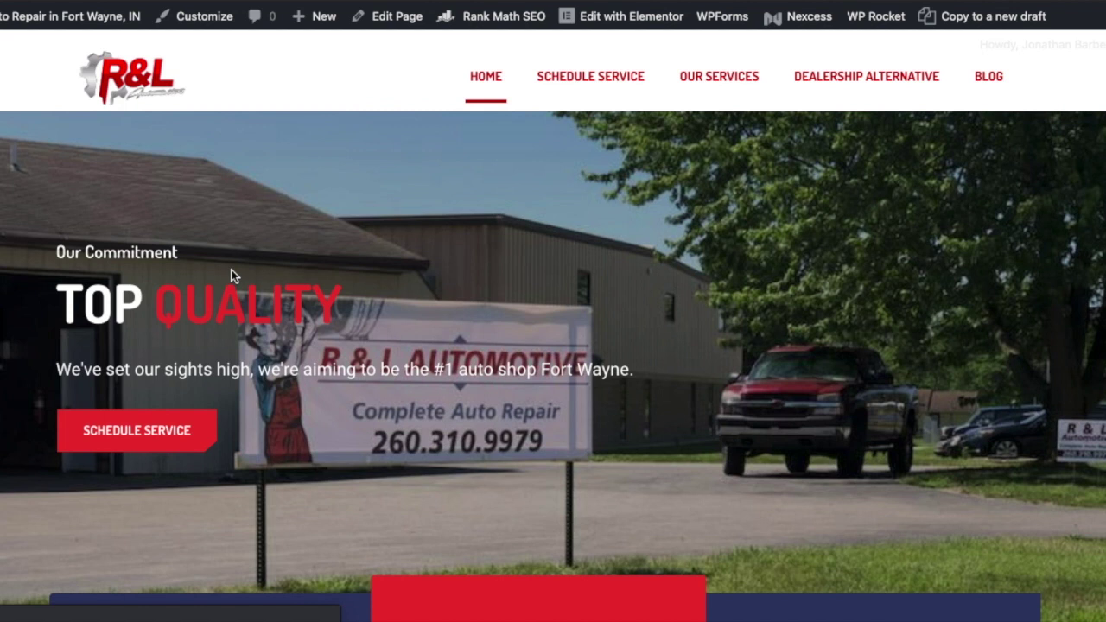
pyautogui.scroll(-1, 231, 274)
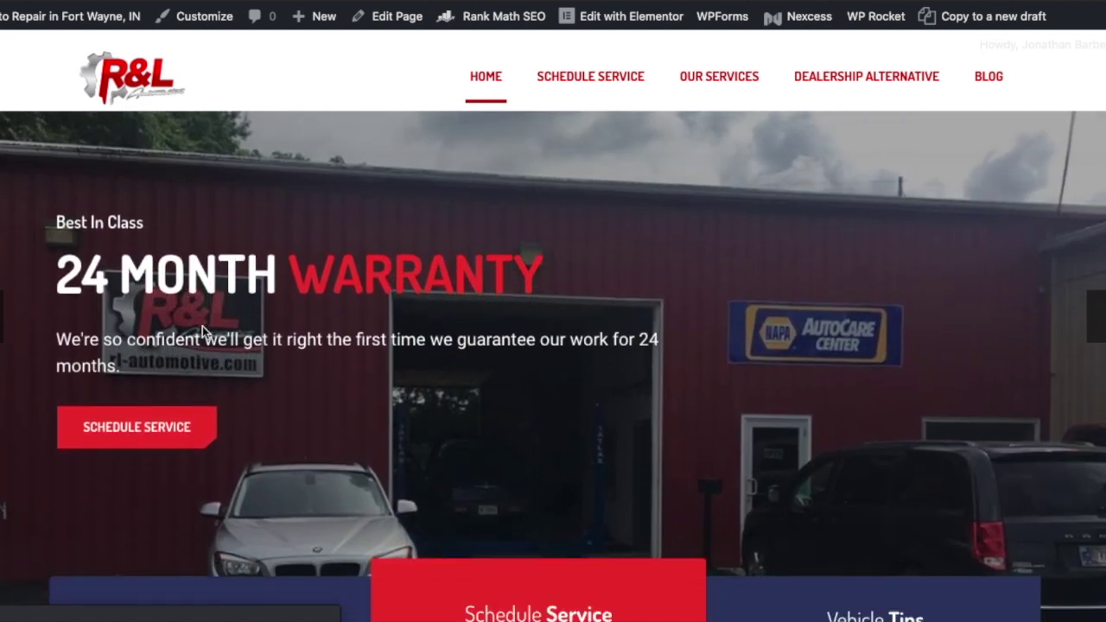
pyautogui.scroll(2, 202, 332)
pyautogui.scroll(3, 202, 331)
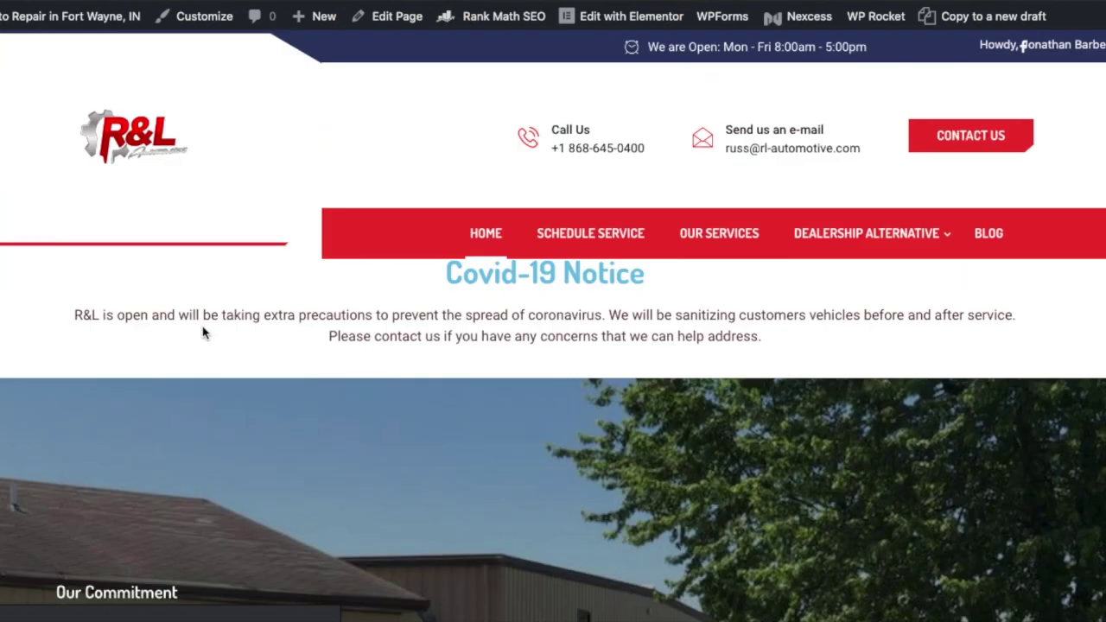
pyautogui.scroll(-6, 204, 332)
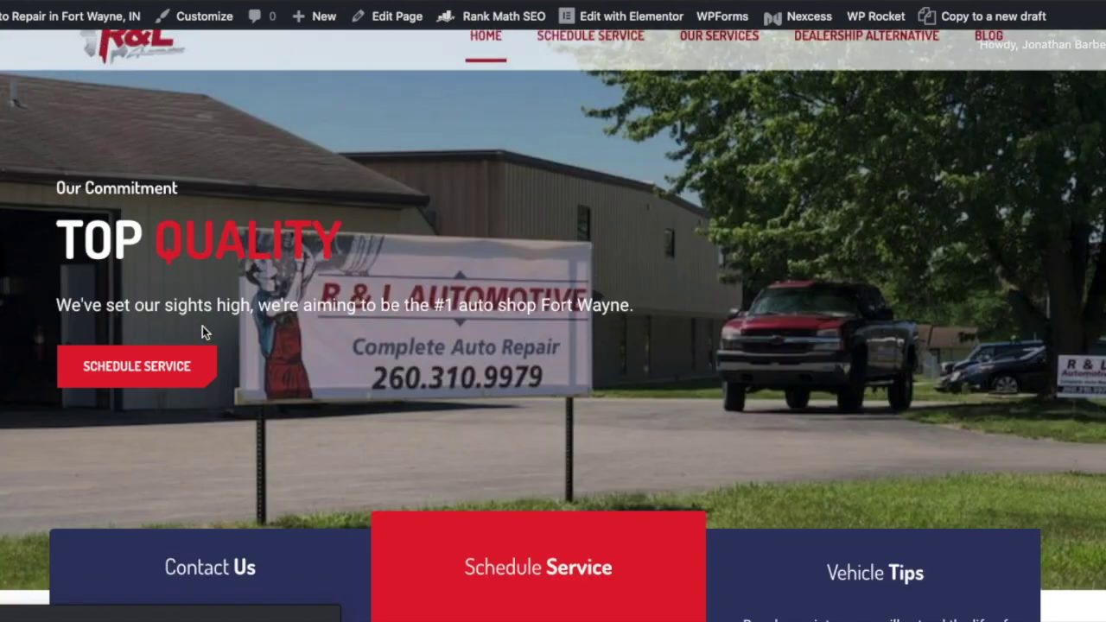
pyautogui.scroll(-3, 202, 330)
pyautogui.scroll(5, 202, 330)
pyautogui.scroll(1, 275, 365)
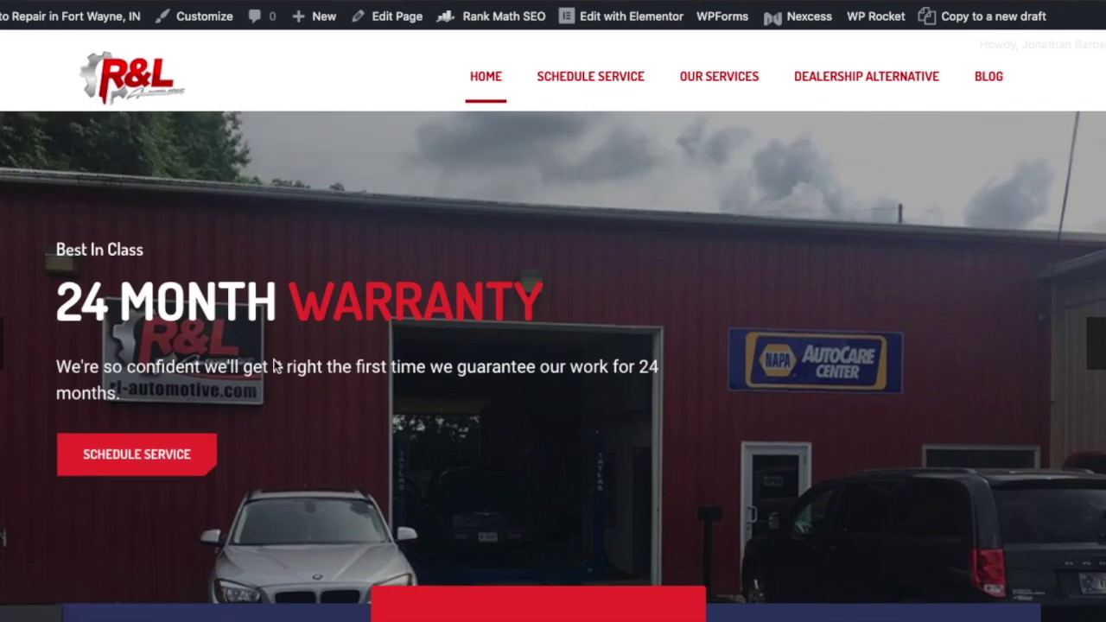
# Step: Examine the home page's Contact Us box and highlight the city and state in the business address
pyautogui.scroll(-3, 274, 366)
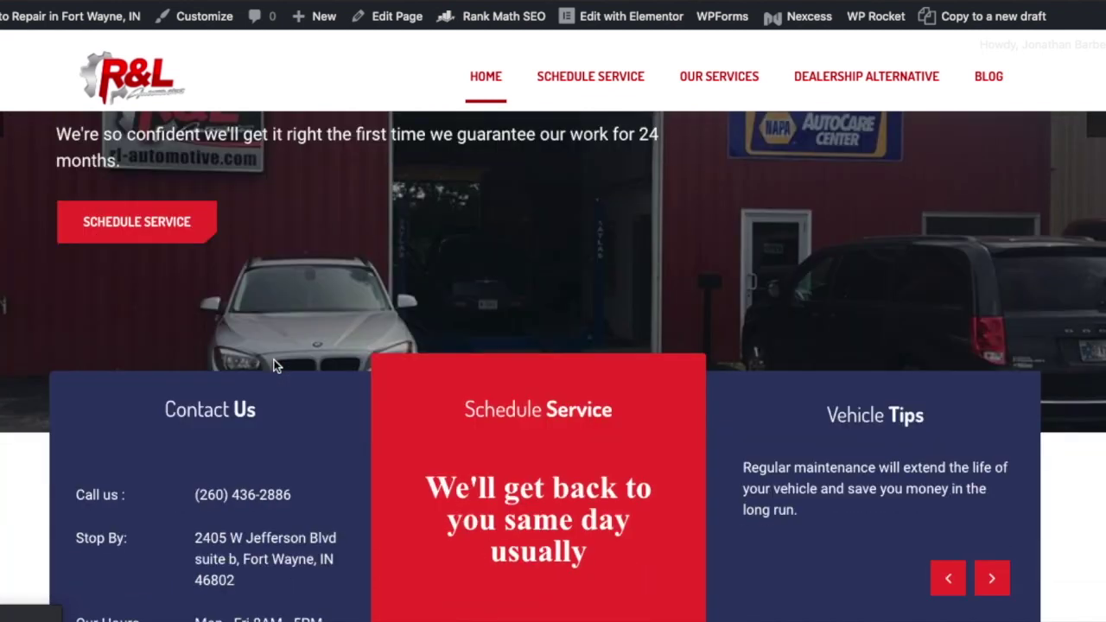
pyautogui.scroll(-4, 274, 365)
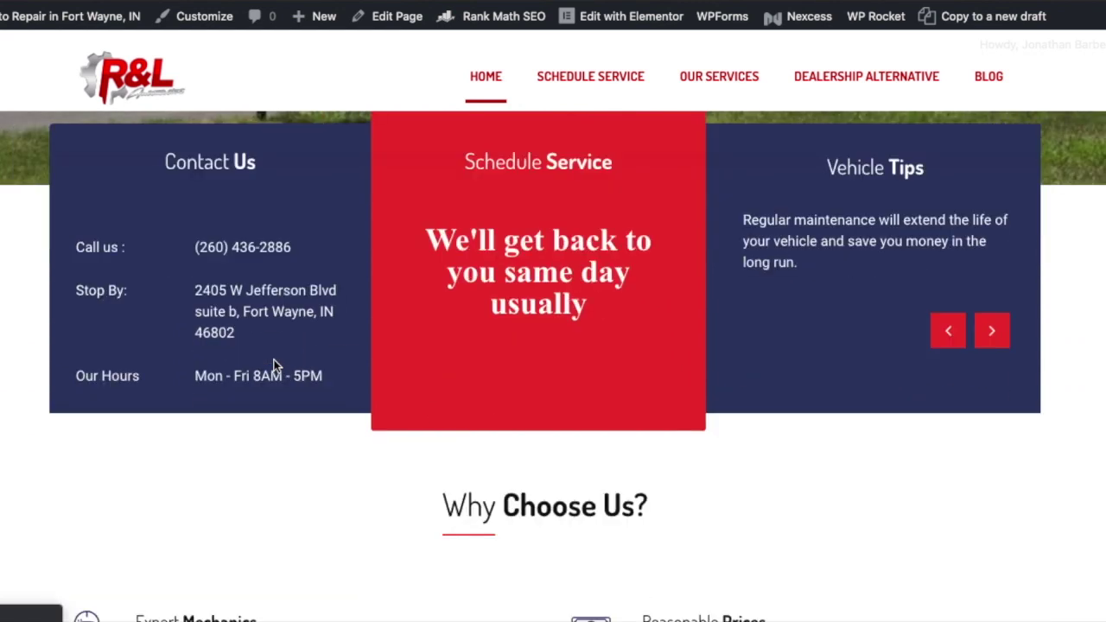
pyautogui.scroll(1, 274, 366)
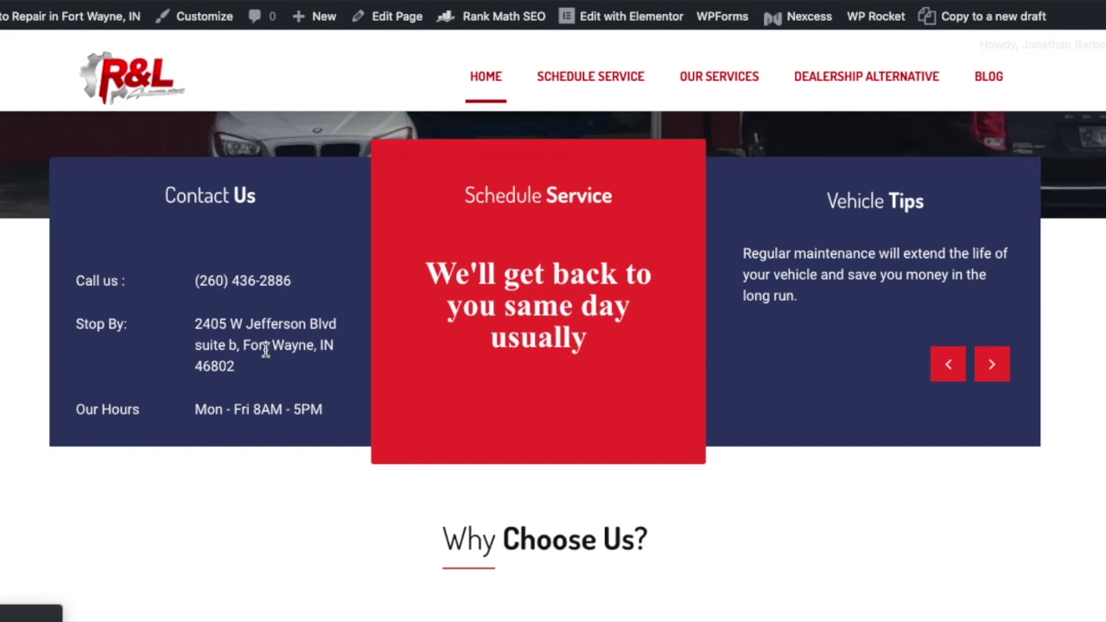
pyautogui.moveTo(245, 345); pyautogui.dragTo(331, 347)
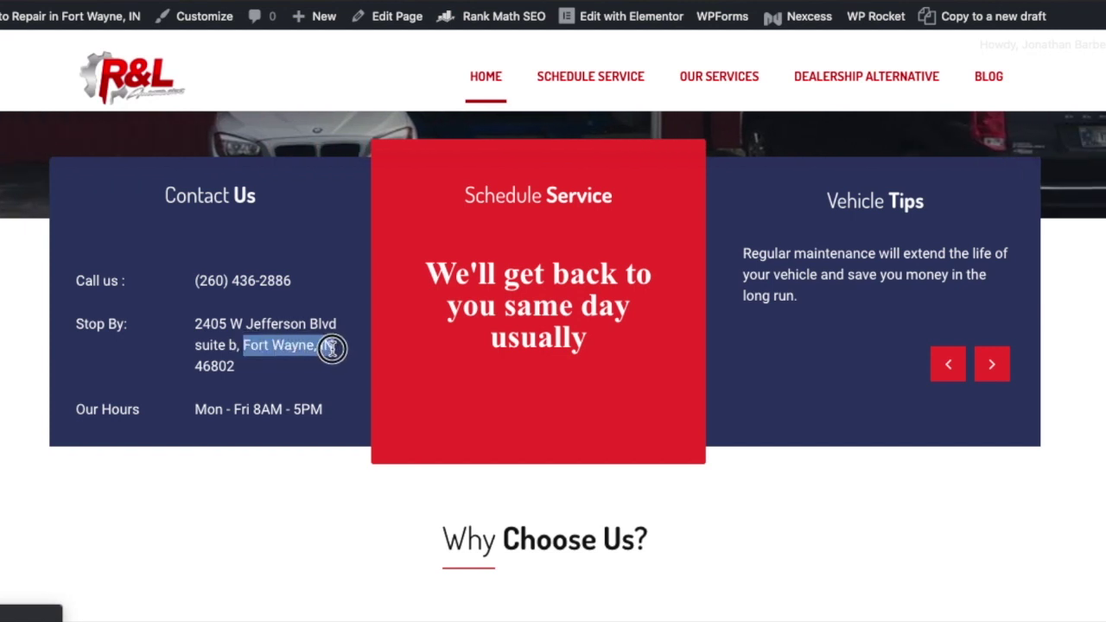
pyautogui.click(322, 358)
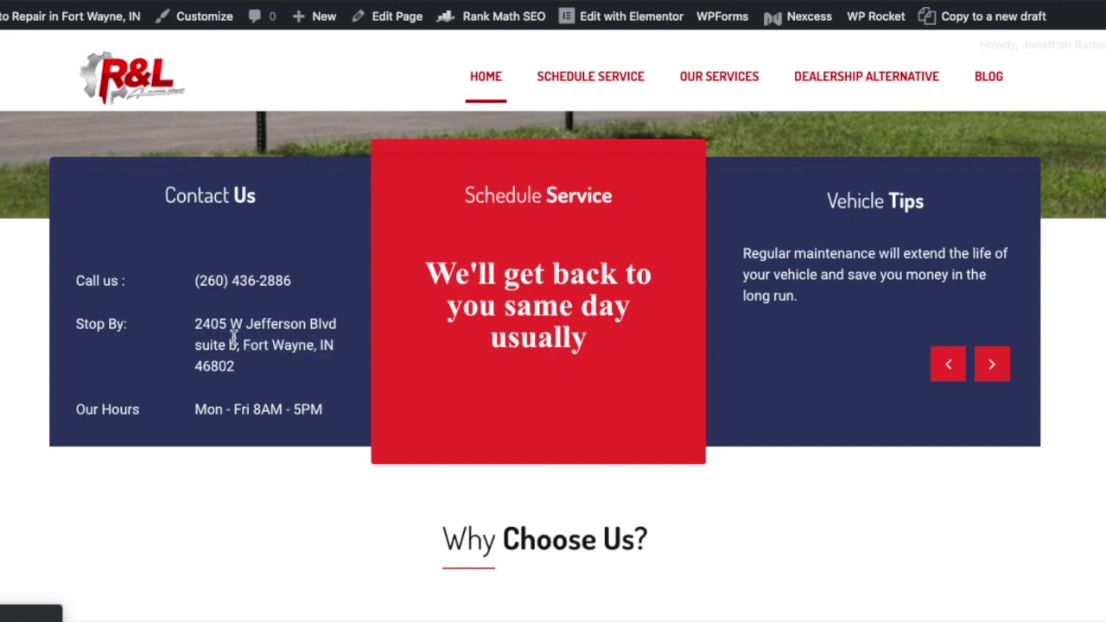
# Step: Review the home page from the Covid-19 notice down to the We Service Most Models and About sections
pyautogui.scroll(10, 233, 337)
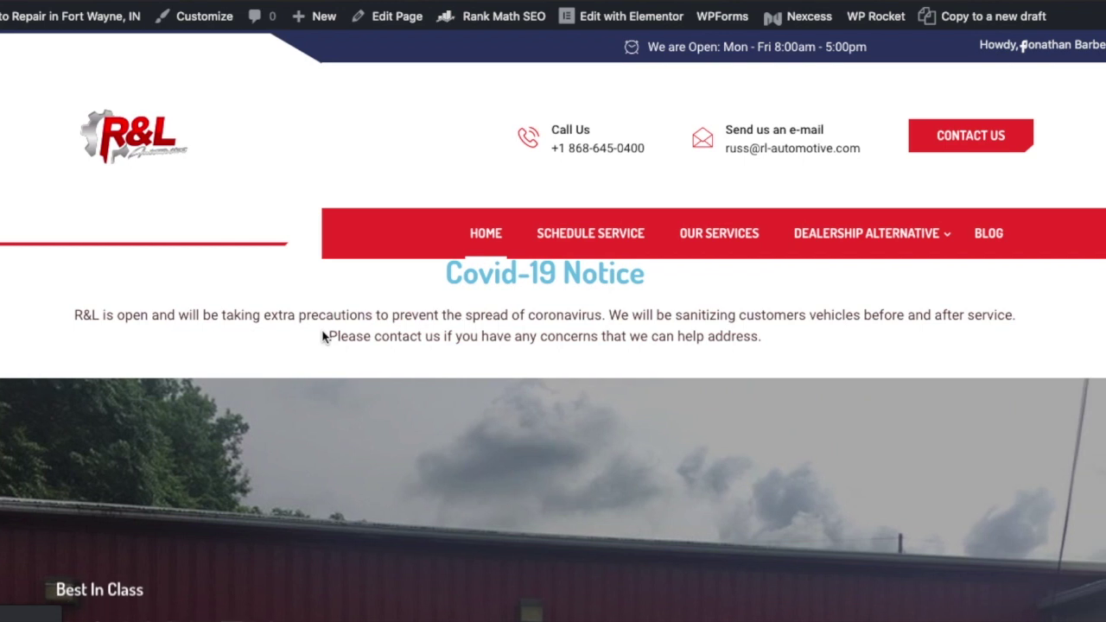
pyautogui.scroll(-1, 324, 337)
pyautogui.scroll(-3, 321, 336)
pyautogui.scroll(-6, 321, 336)
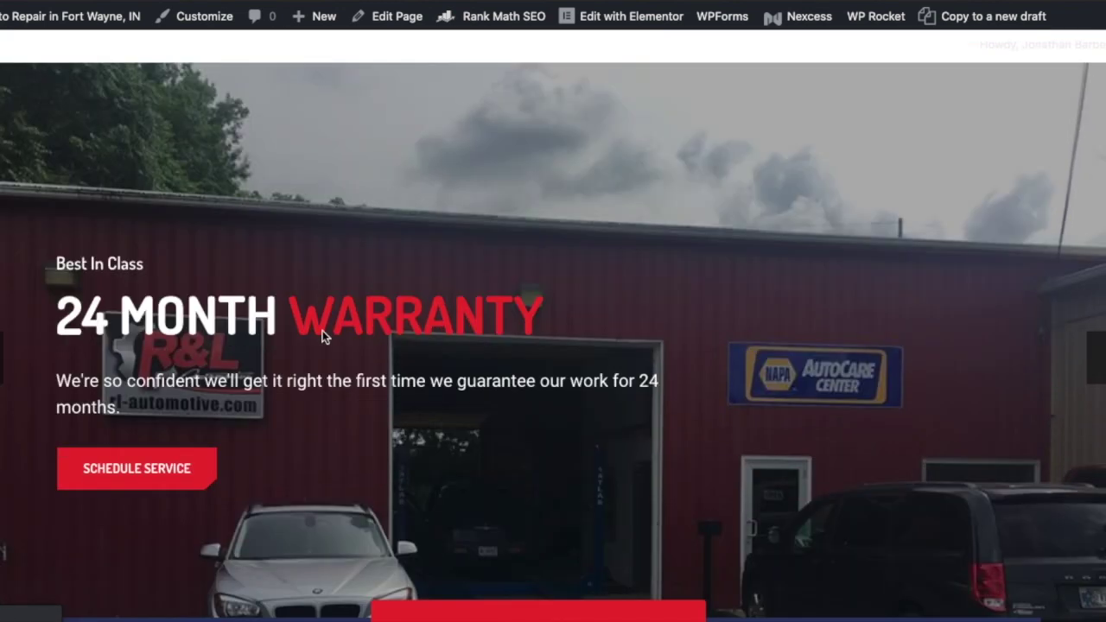
pyautogui.scroll(-1, 322, 331)
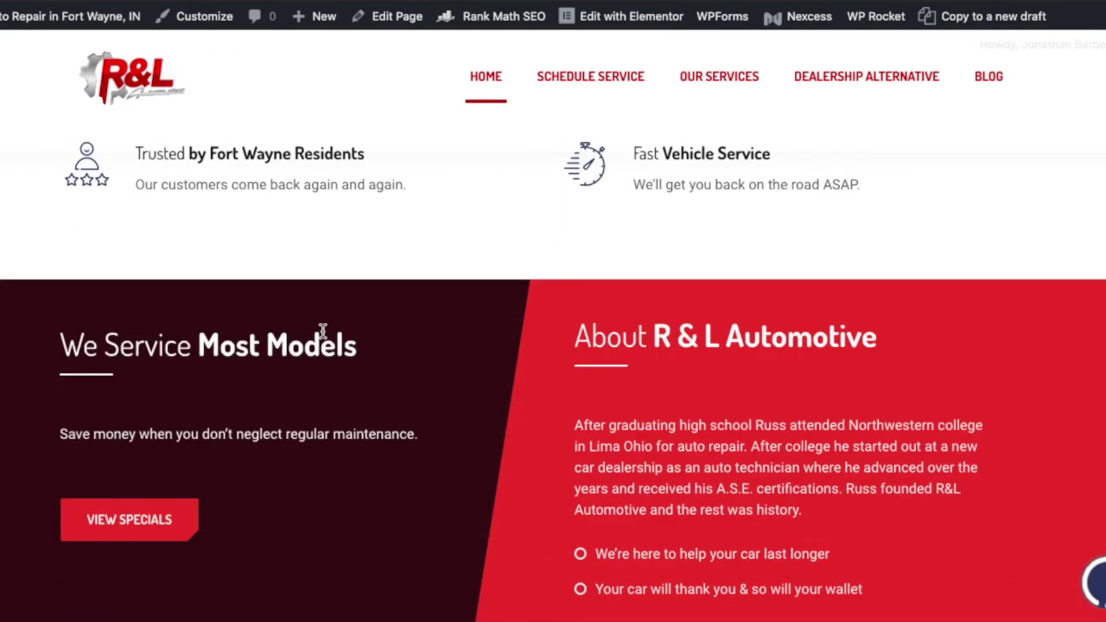
# Step: Open the Our Services page and look through its service cards
pyautogui.click(711, 79)
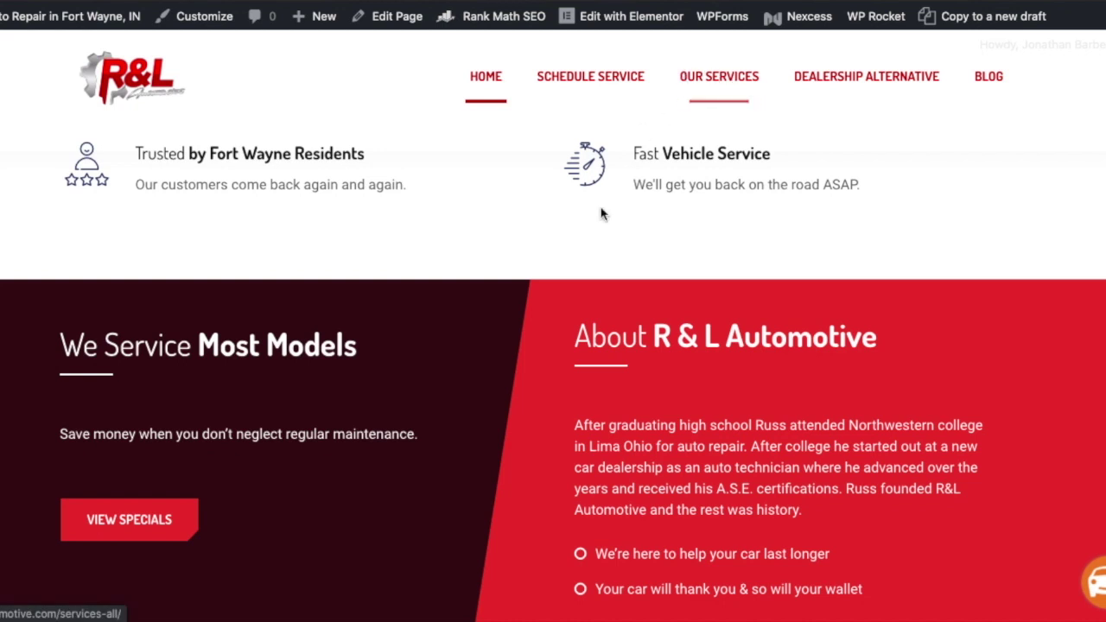
pyautogui.scroll(-2, 452, 414)
pyautogui.scroll(-3, 452, 413)
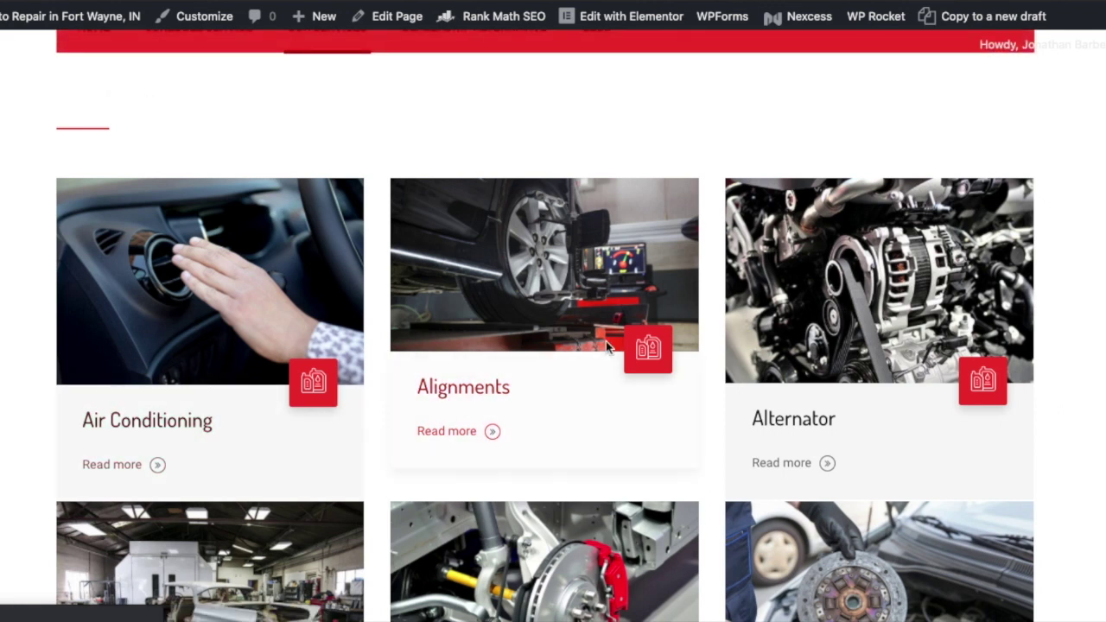
pyautogui.scroll(-4, 827, 432)
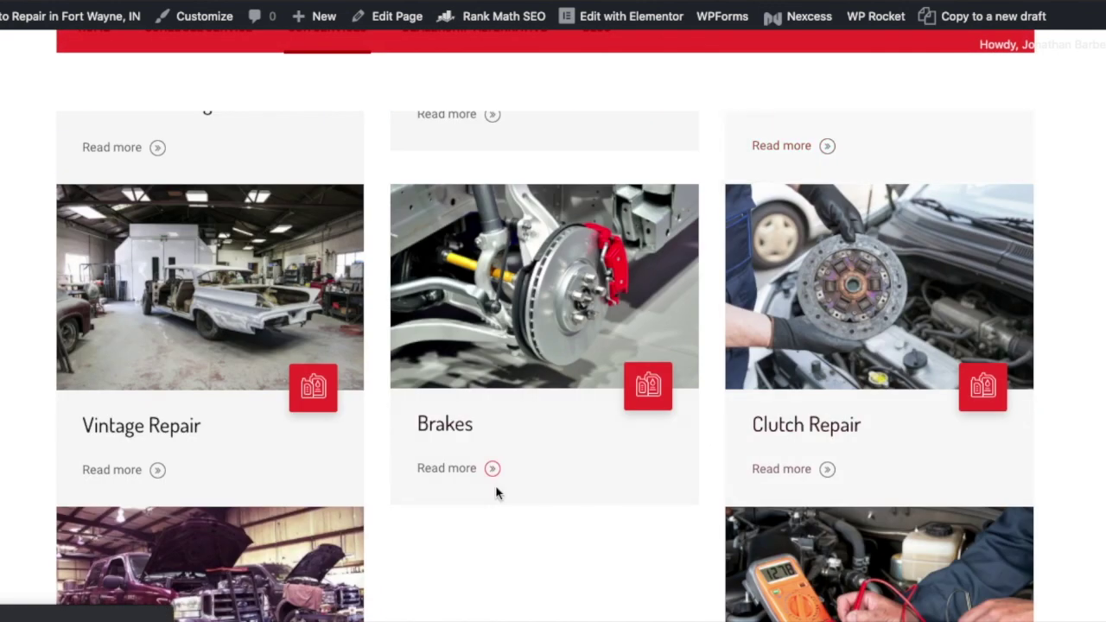
pyautogui.scroll(-5, 760, 432)
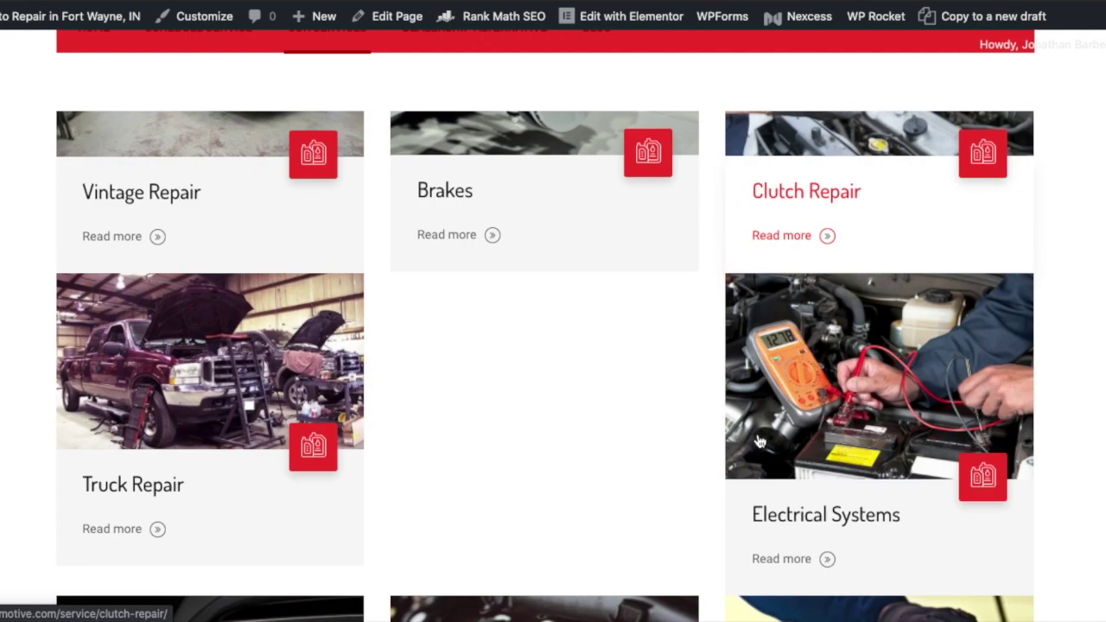
pyautogui.scroll(6, 759, 432)
pyautogui.scroll(2, 759, 437)
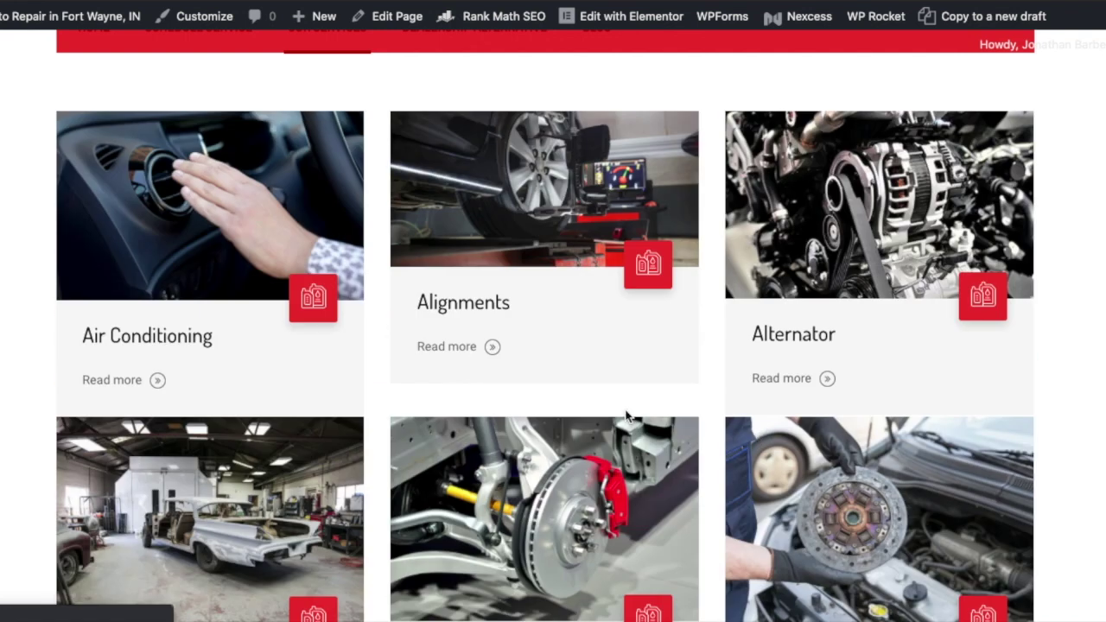
# Step: Open the Air Conditioning service page and read through its description and service checklist
pyautogui.click(171, 343)
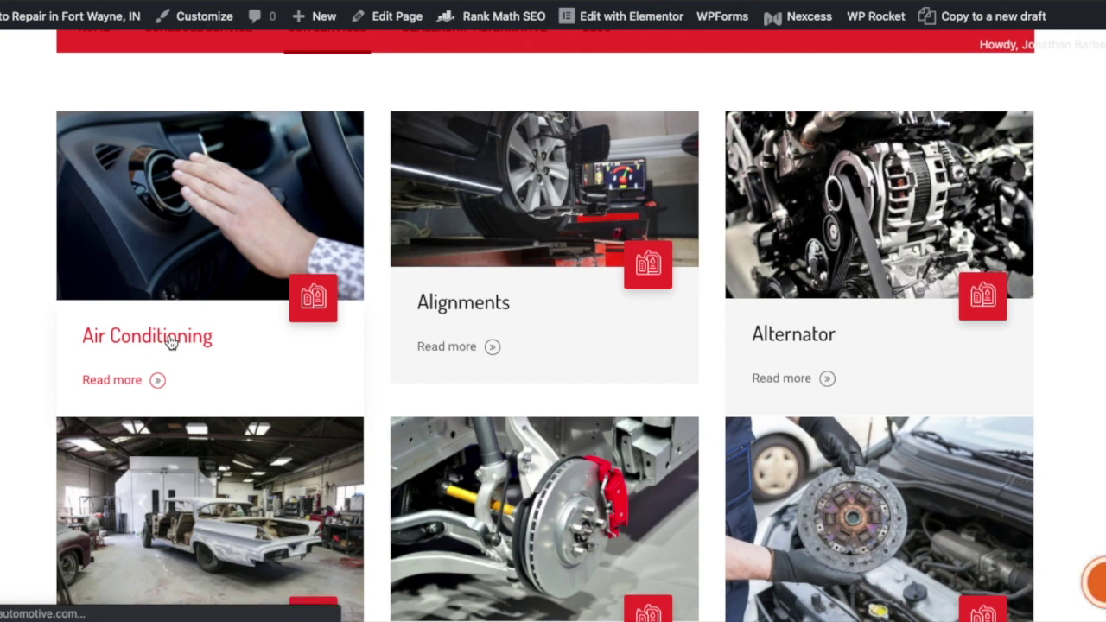
pyautogui.scroll(-3, 420, 444)
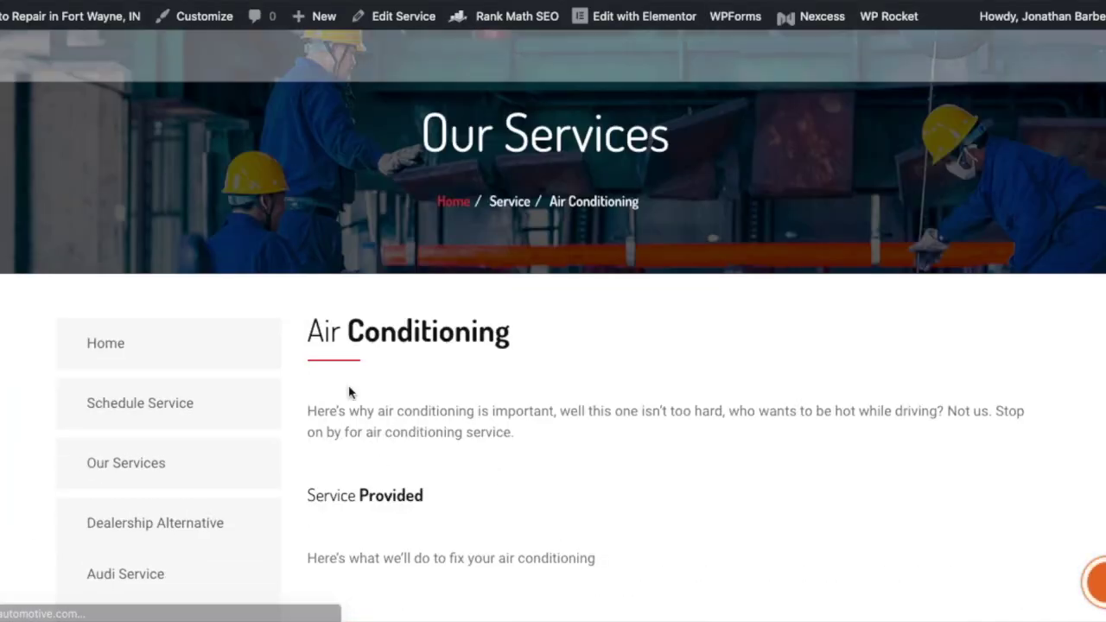
pyautogui.scroll(-4, 506, 425)
pyautogui.scroll(1, 506, 425)
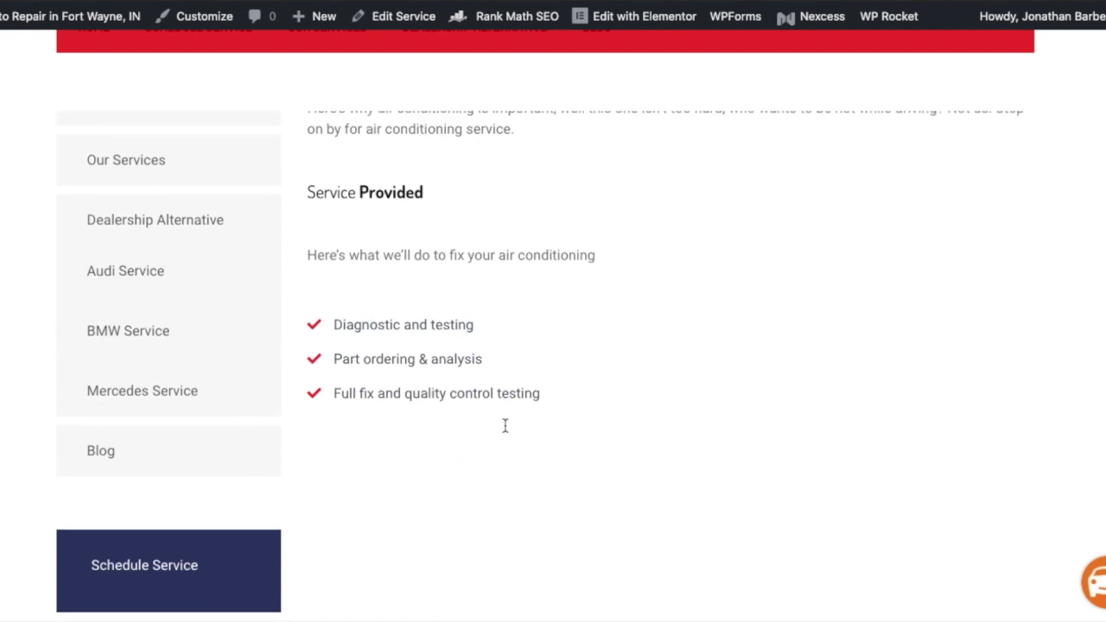
# Step: Highlight the Air Conditioning page's body text from the opening paragraph through the service checklist, then clear the selection
pyautogui.moveTo(577, 523); pyautogui.dragTo(308, 218)
pyautogui.click(510, 235)
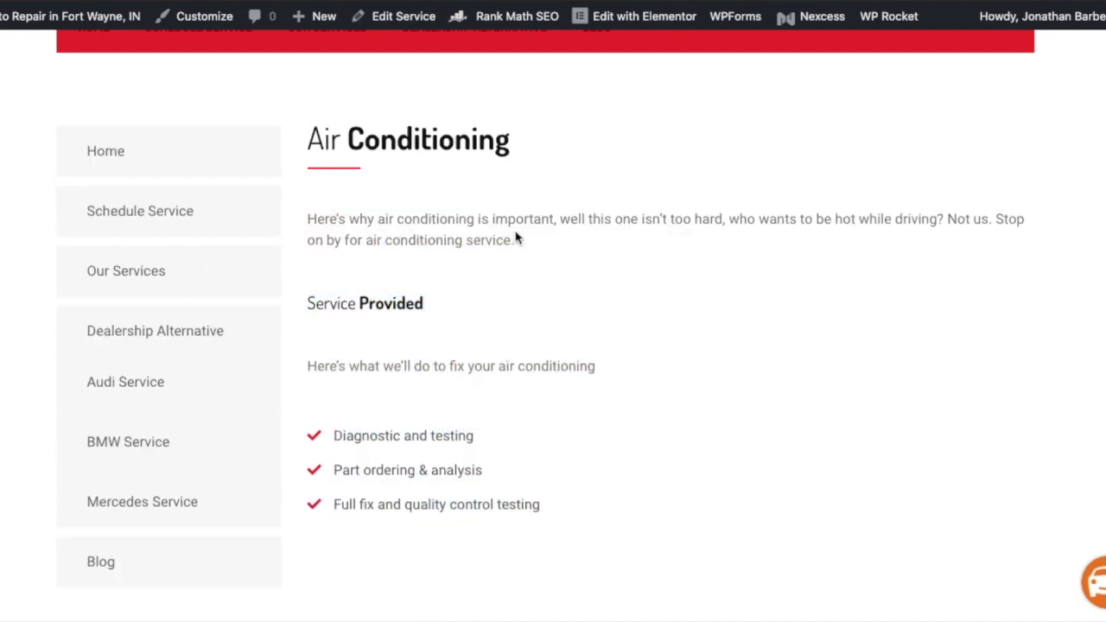
pyautogui.click(307, 218)
pyautogui.moveTo(308, 218)
pyautogui.mouseDown()
pyautogui.moveTo(388, 262)
pyautogui.moveTo(511, 484)
pyautogui.moveTo(548, 508)
pyautogui.moveTo(312, 221)
pyautogui.mouseUp()
pyautogui.click(551, 514)
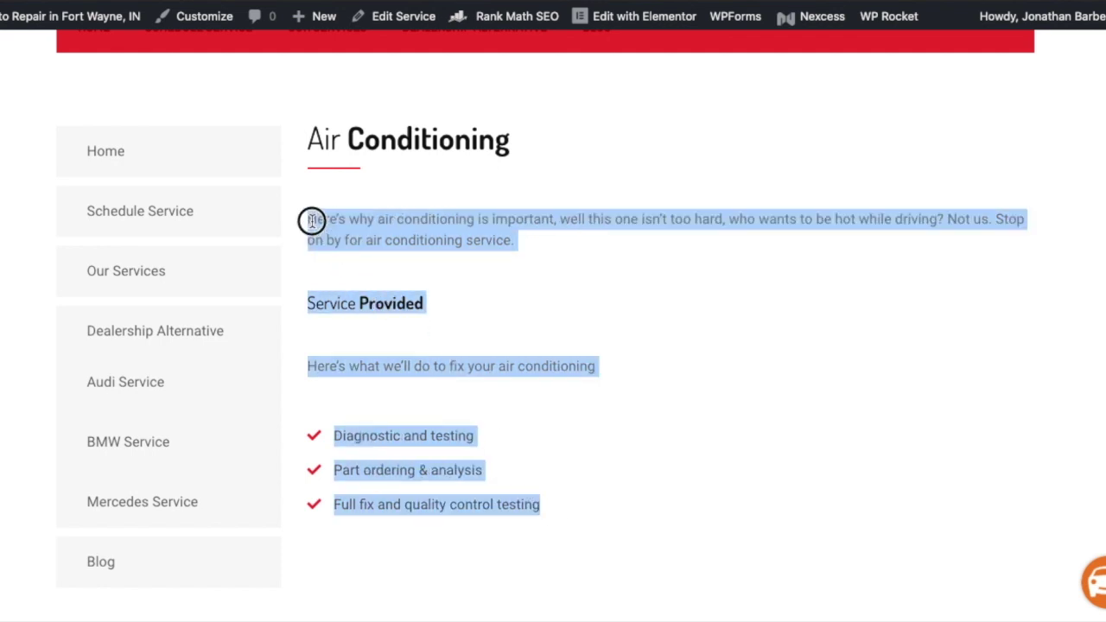
pyautogui.click(311, 220)
pyautogui.click(309, 218)
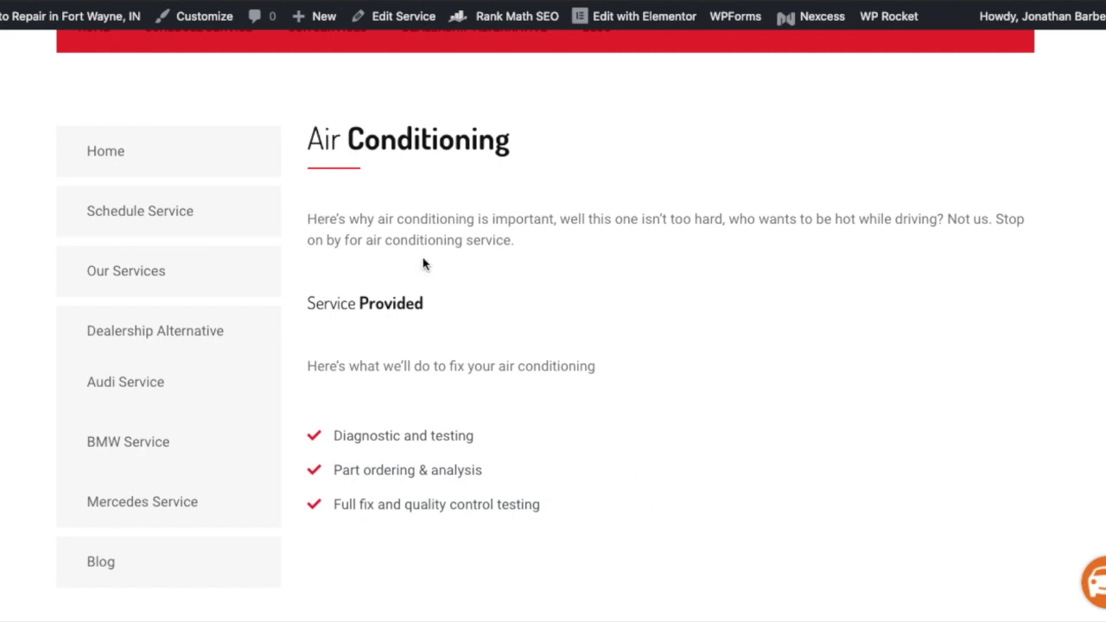
# Step: Check the Air Conditioning page down to the service hours and highlight its main heading
pyautogui.scroll(-1, 466, 331)
pyautogui.scroll(-10, 466, 332)
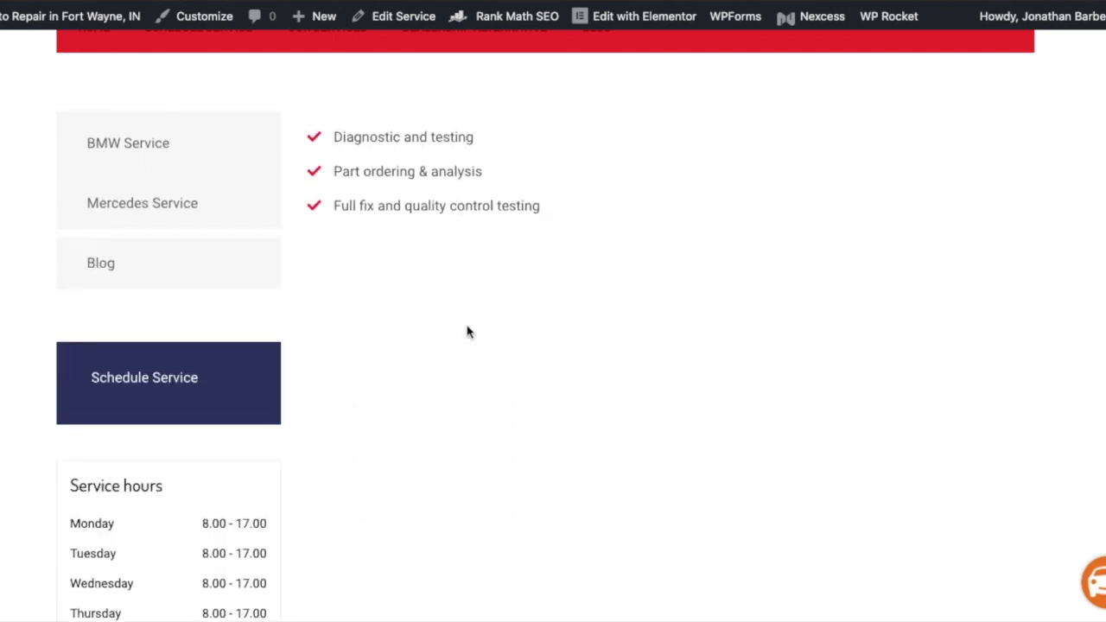
pyautogui.scroll(10, 466, 330)
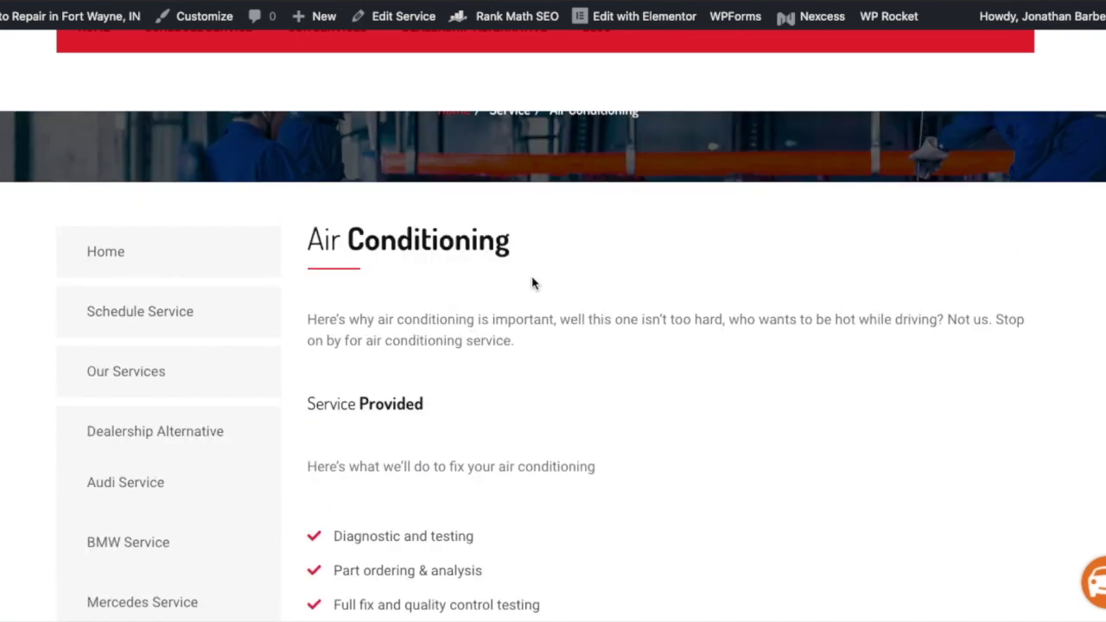
pyautogui.scroll(1, 530, 282)
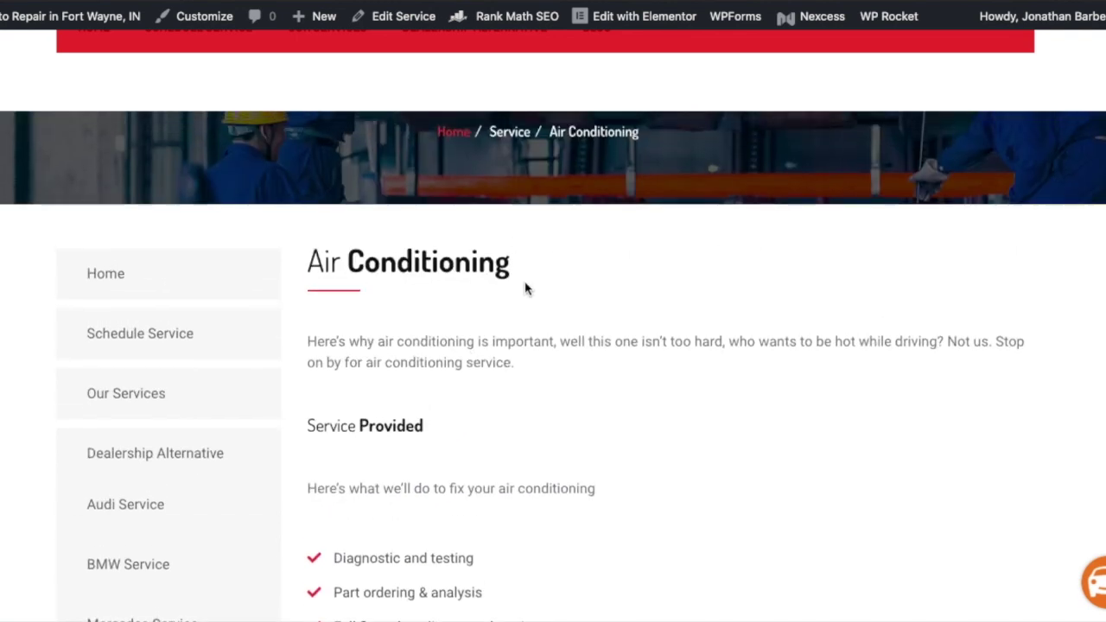
pyautogui.moveTo(508, 268); pyautogui.dragTo(291, 267)
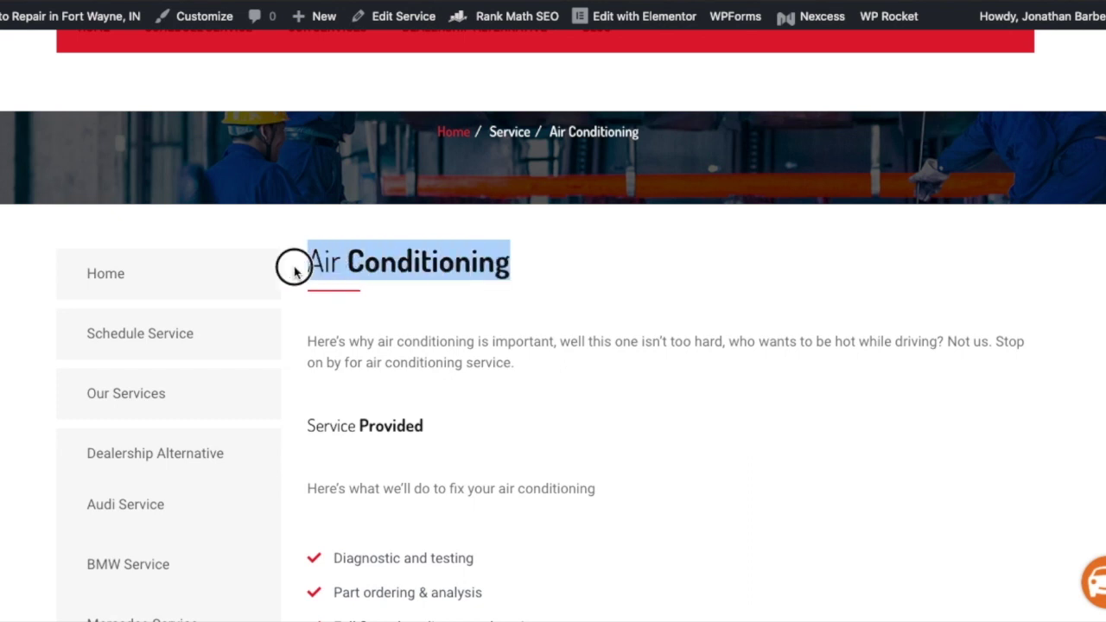
pyautogui.click(556, 296)
# Step: Review the Air Conditioning page's layout from the Our Services banner to the service checklist
pyautogui.scroll(-4, 557, 296)
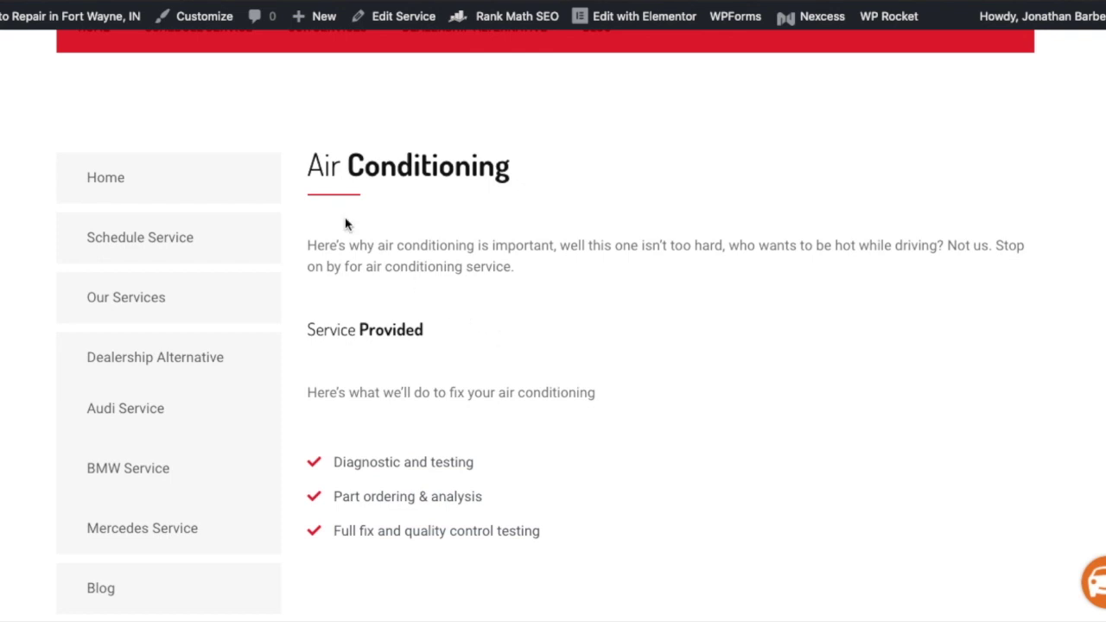
pyautogui.scroll(10, 363, 229)
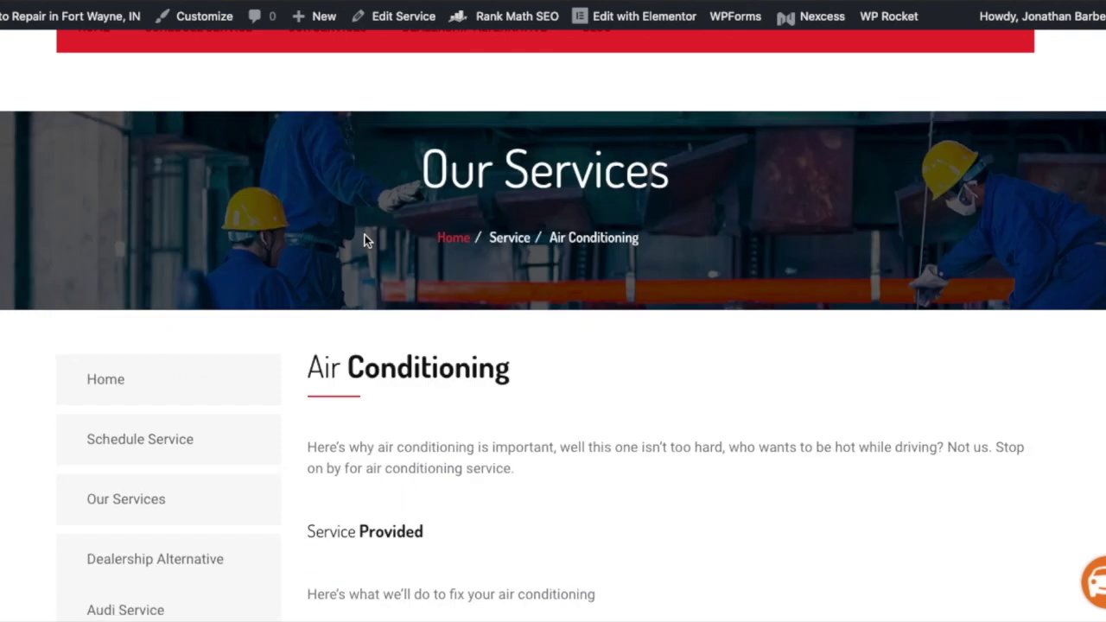
pyautogui.scroll(-1, 400, 482)
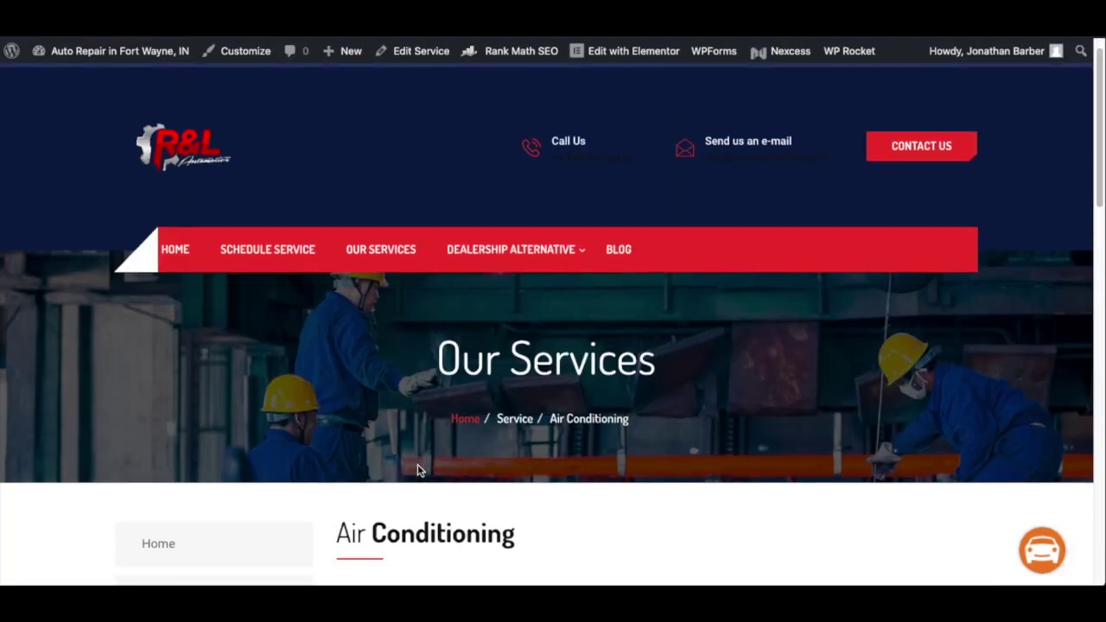
pyautogui.scroll(-3, 417, 470)
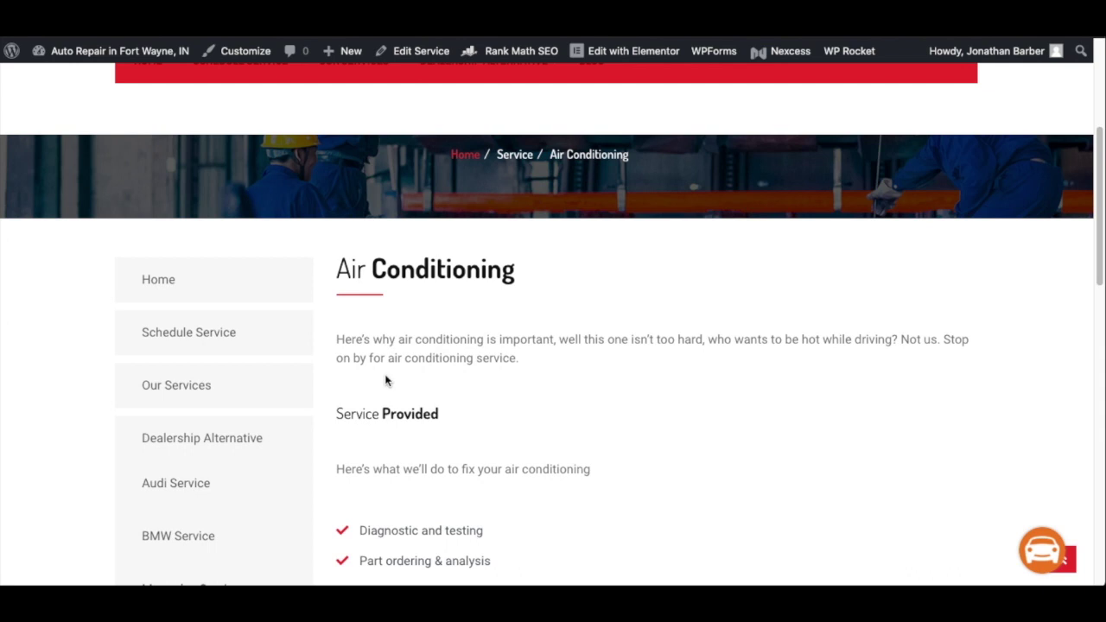
pyautogui.scroll(-6, 386, 380)
pyautogui.scroll(8, 386, 380)
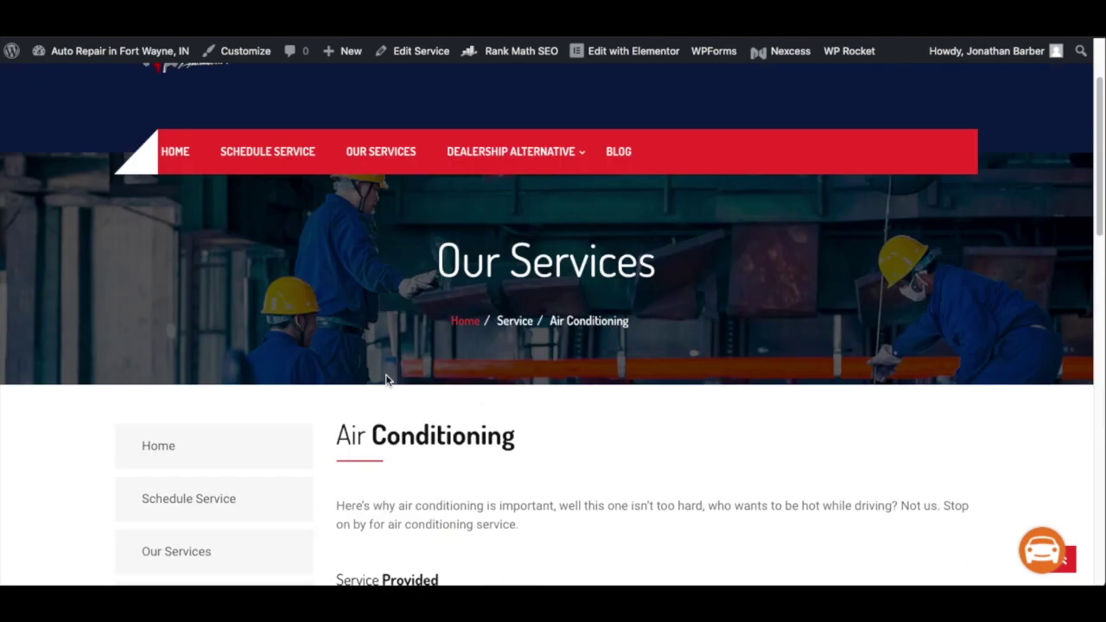
# Step: Check the Air Conditioning page down to its footer, return to the Our Services page and view its banner
pyautogui.scroll(2, 386, 380)
pyautogui.scroll(-12, 366, 395)
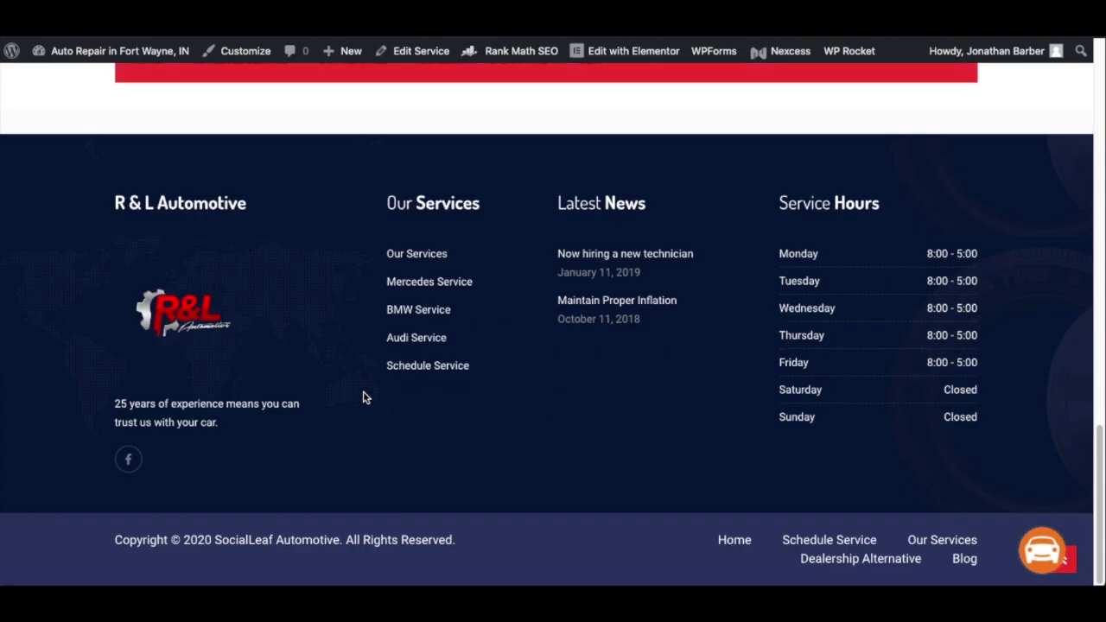
pyautogui.scroll(12, 363, 398)
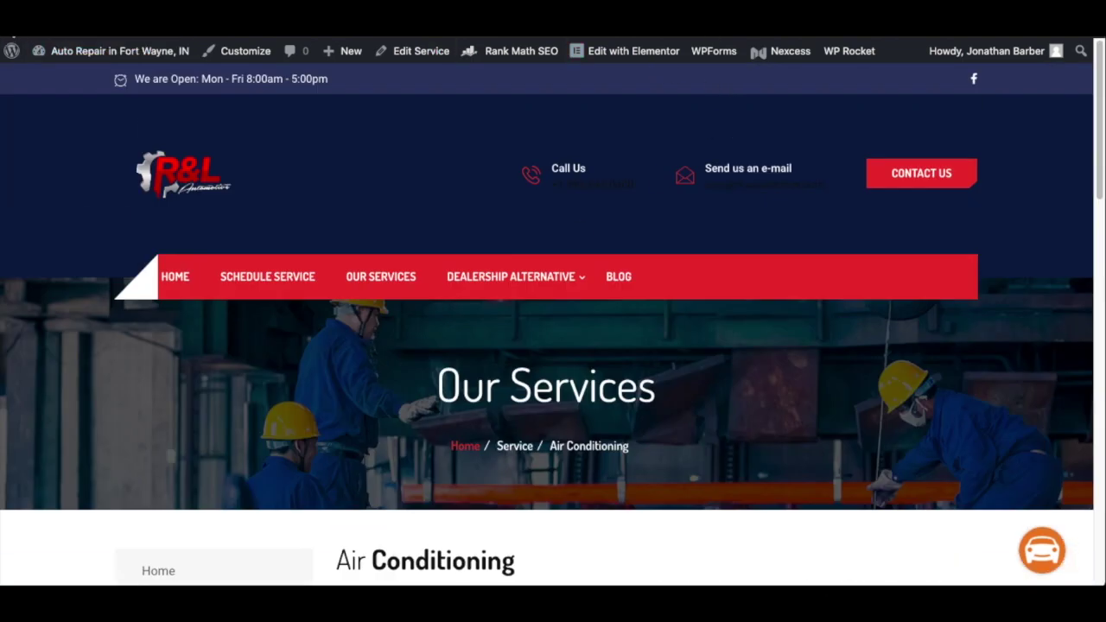
pyautogui.hotkey('alt', 'Left')
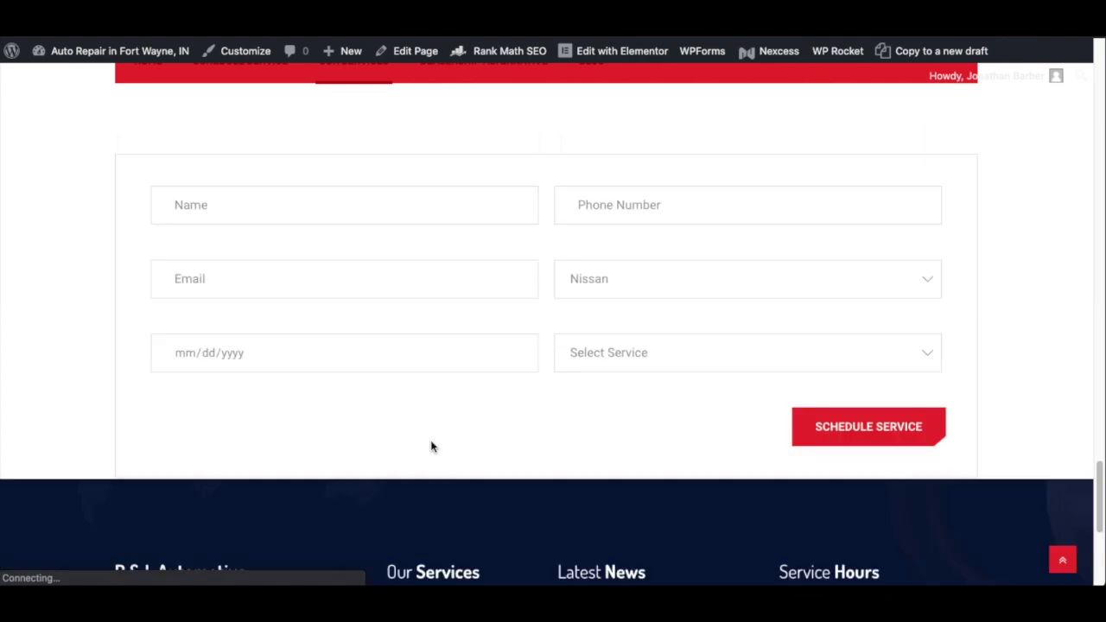
pyautogui.scroll(20, 431, 440)
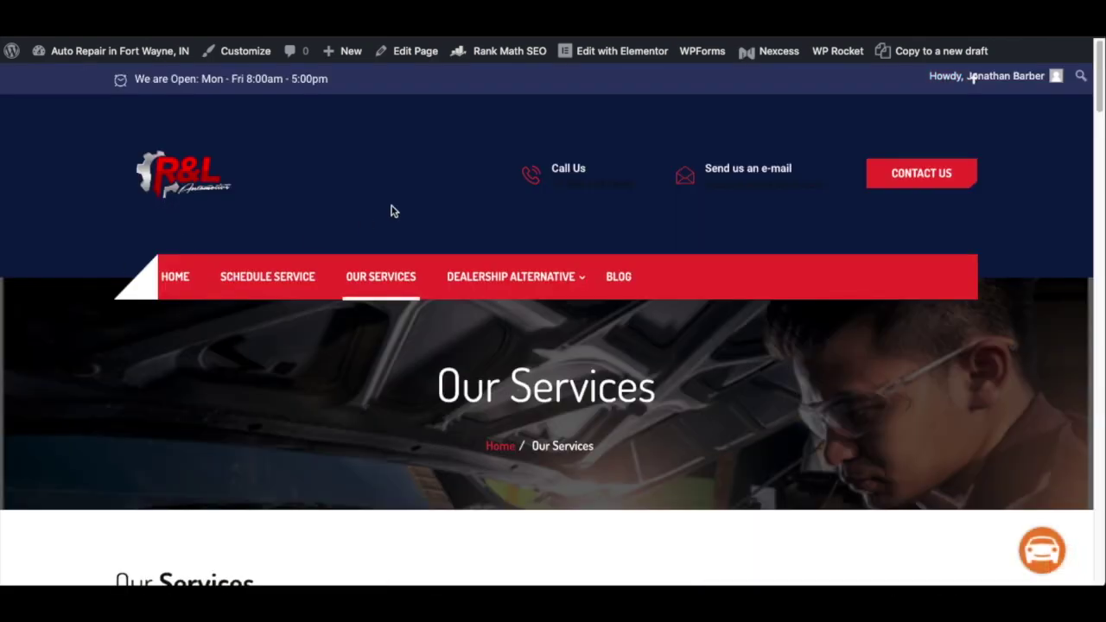
pyautogui.scroll(-1, 391, 213)
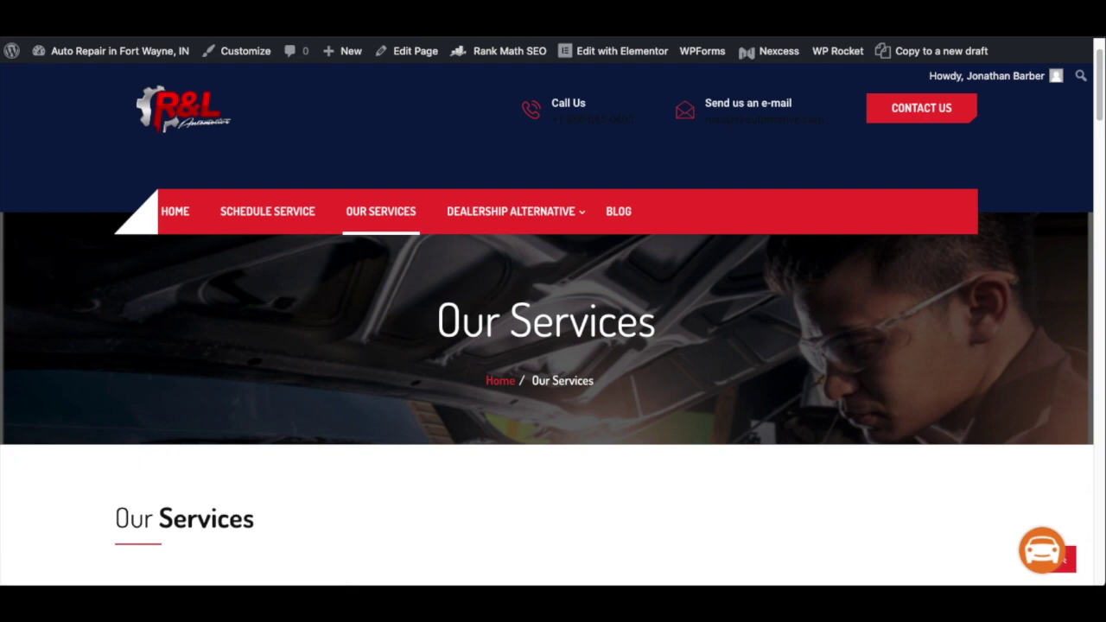
# Step: Switch to the R & L Automotive KW sheet in Google Sheets and go through the four Fort Wayne service keywords in column A
pyautogui.hotkey('ctrl', 'Tab')
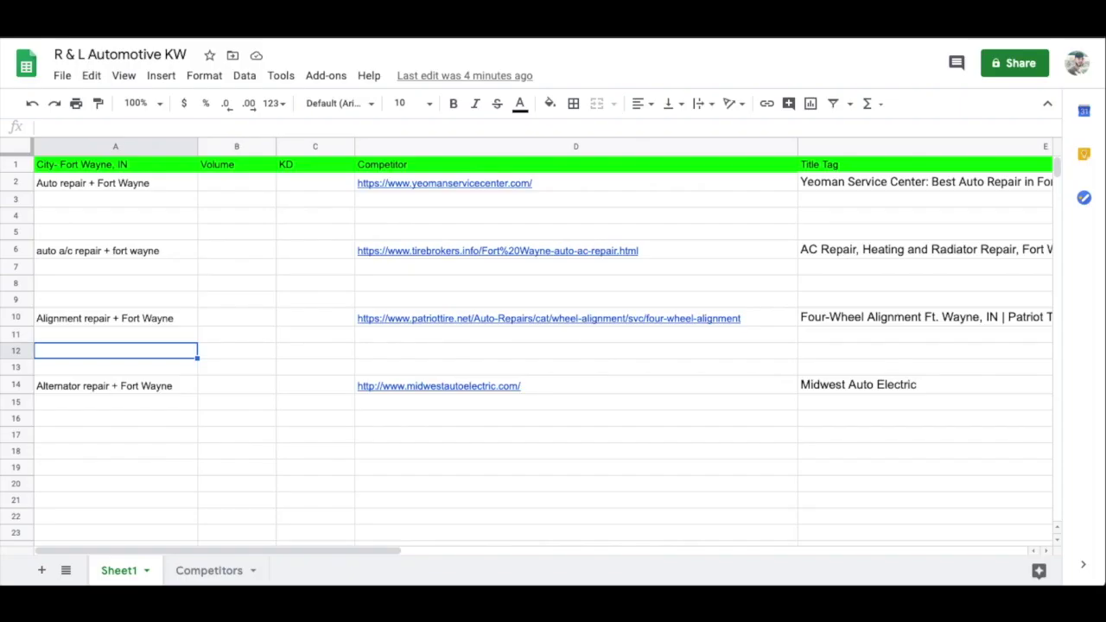
pyautogui.click(157, 185)
pyautogui.click(169, 253)
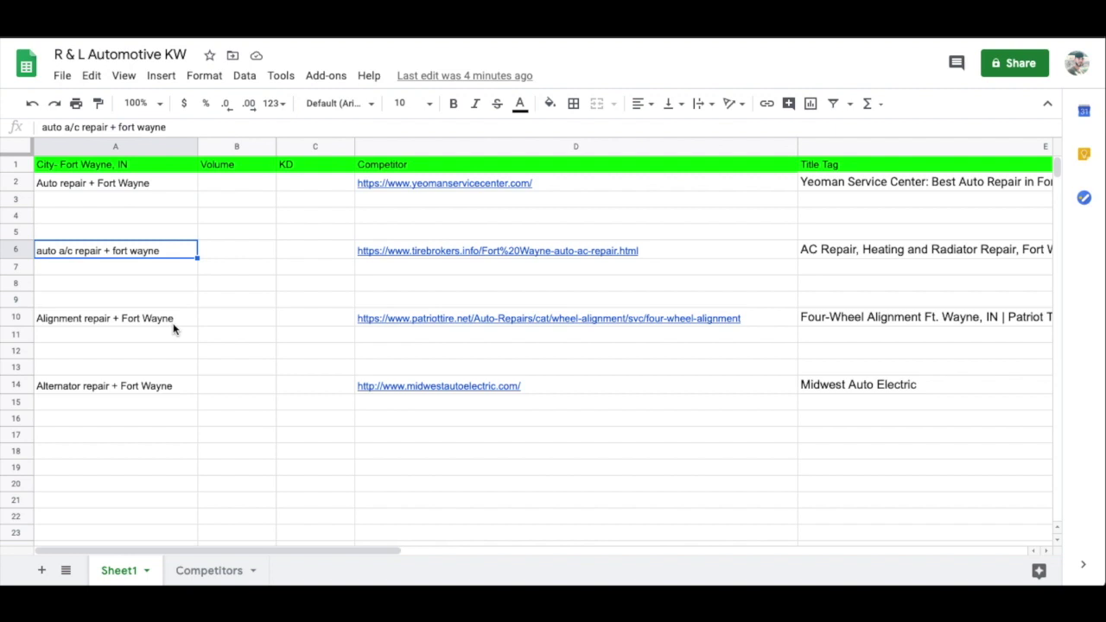
pyautogui.click(172, 320)
pyautogui.click(179, 388)
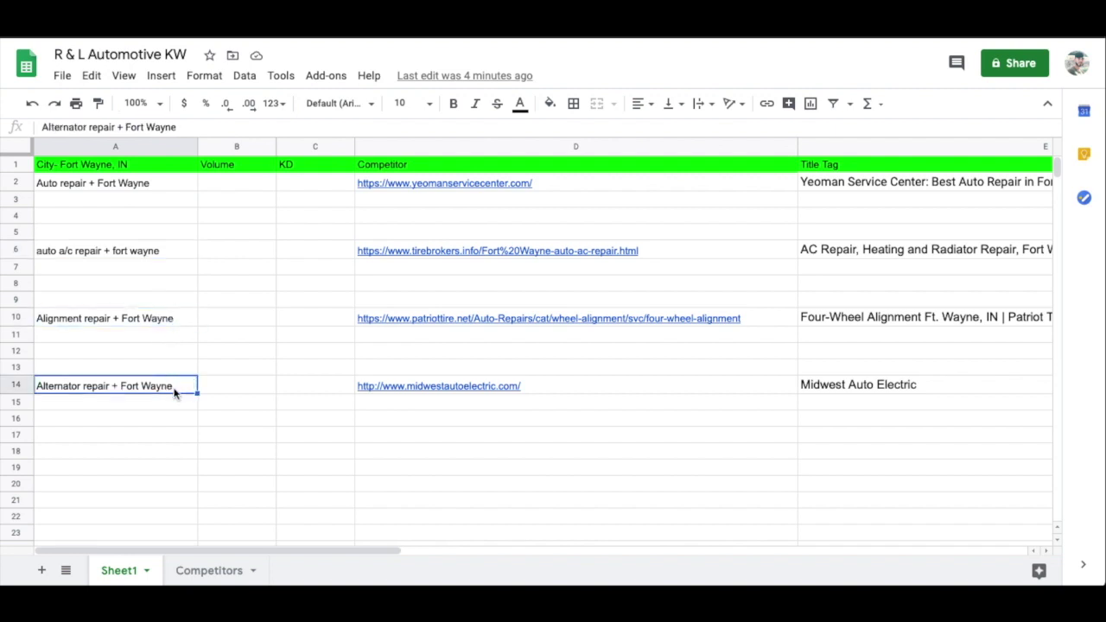
pyautogui.click(160, 183)
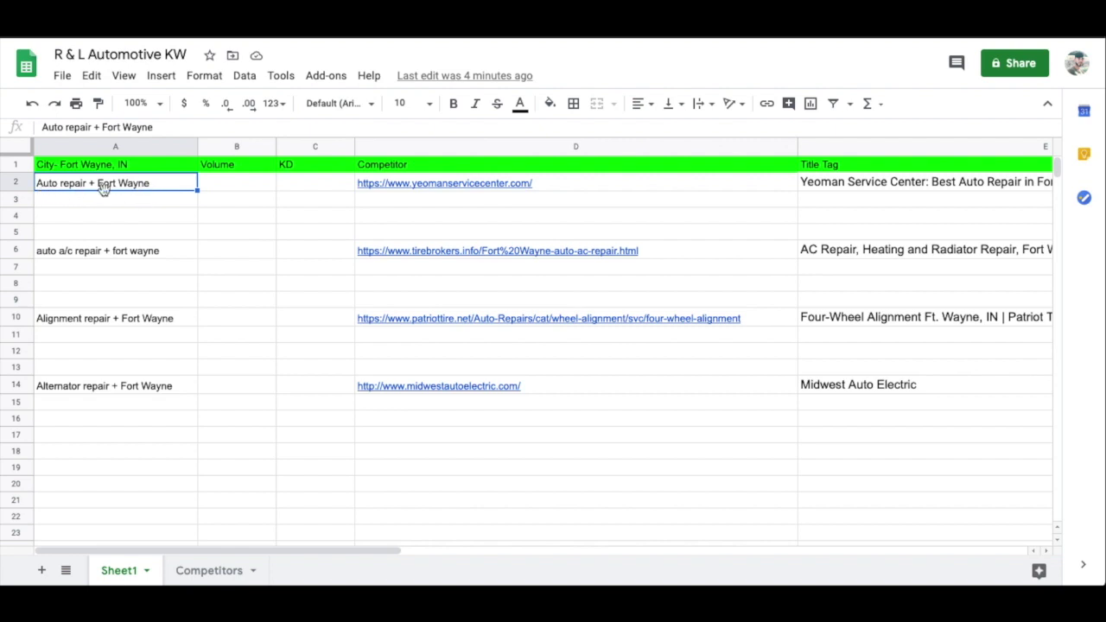
# Step: Examine the text of the "Auto repair + Fort Wayne" keyword in A2 in edit mode, leave it unedited and reselect the cell
pyautogui.click(149, 183)
pyautogui.doubleClick(152, 185)
pyautogui.moveTo(152, 183)
pyautogui.mouseDown()
pyautogui.moveTo(34, 178)
pyautogui.moveTo(159, 182)
pyautogui.mouseUp()
pyautogui.click(37, 180)
pyautogui.click(159, 182)
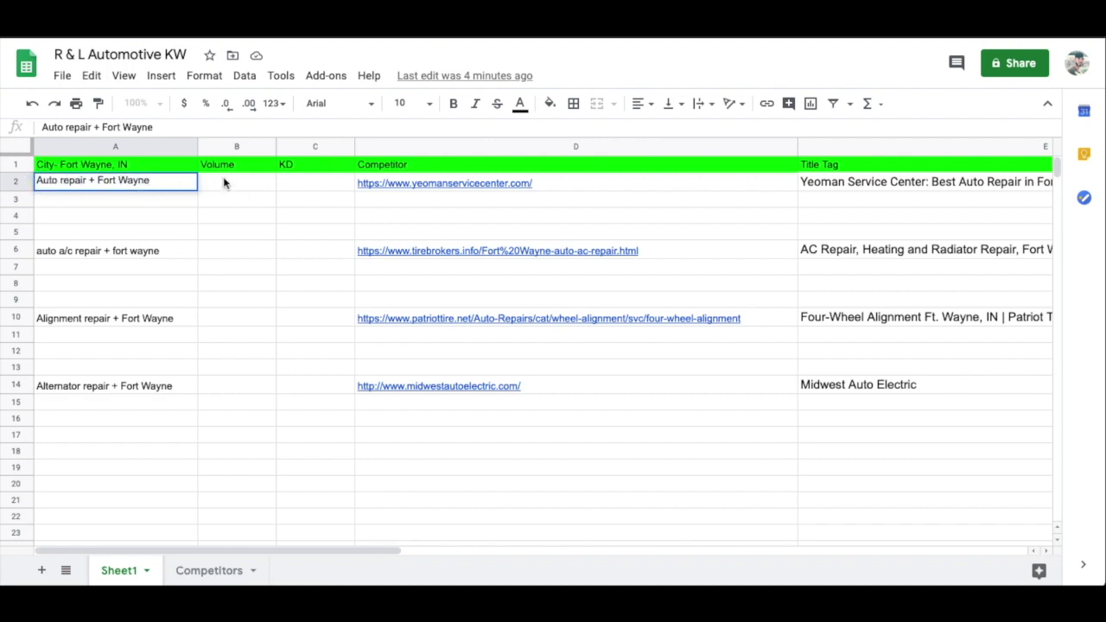
pyautogui.click(177, 205)
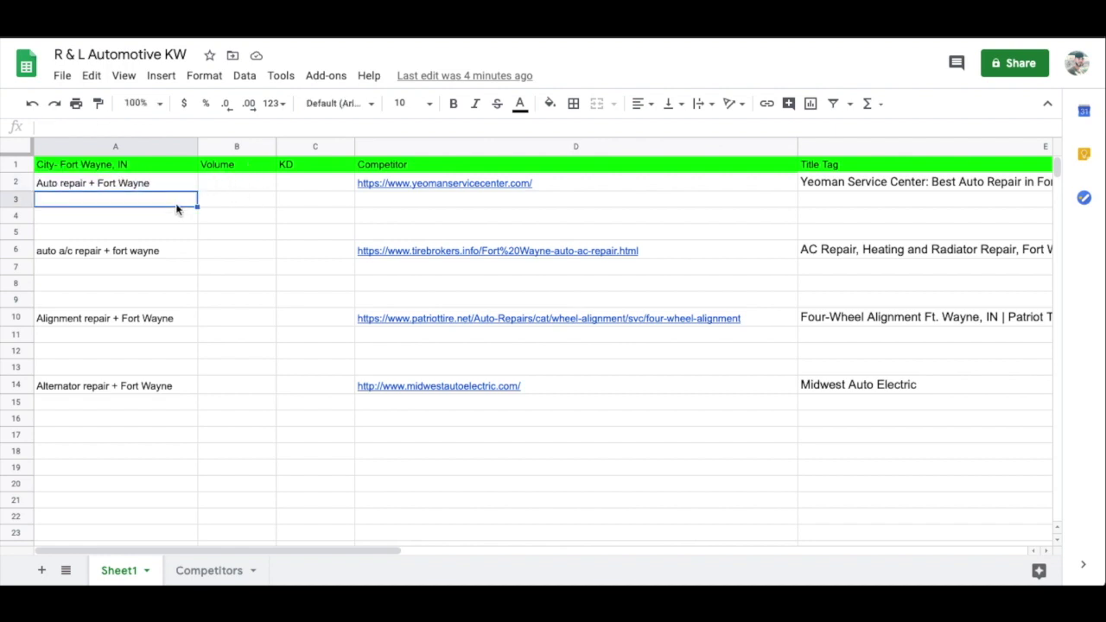
pyautogui.click(170, 183)
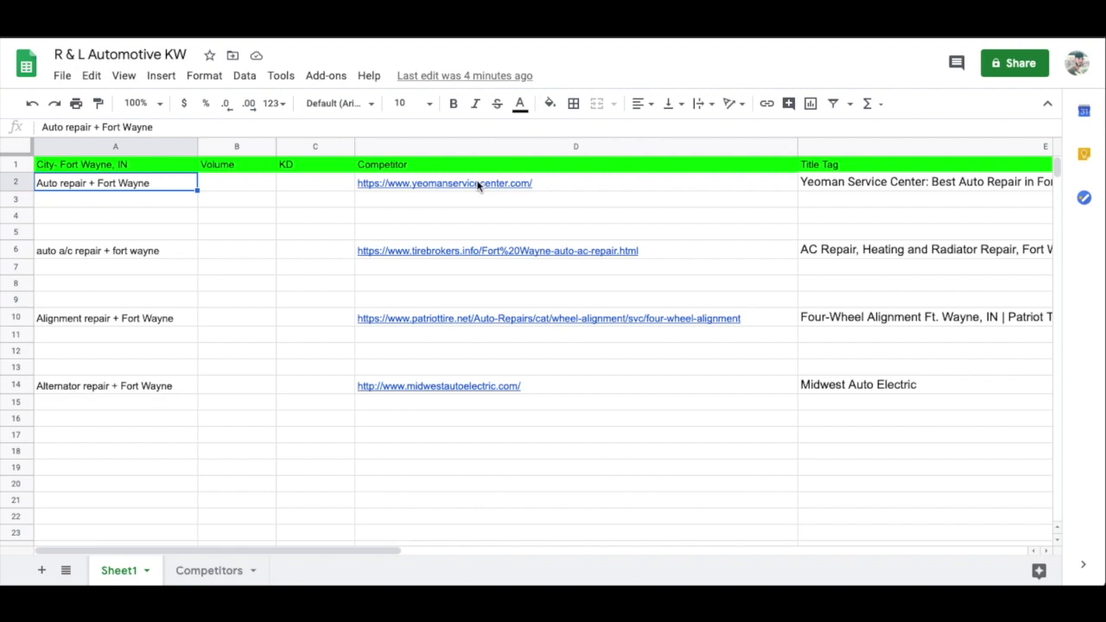
pyautogui.click(208, 245)
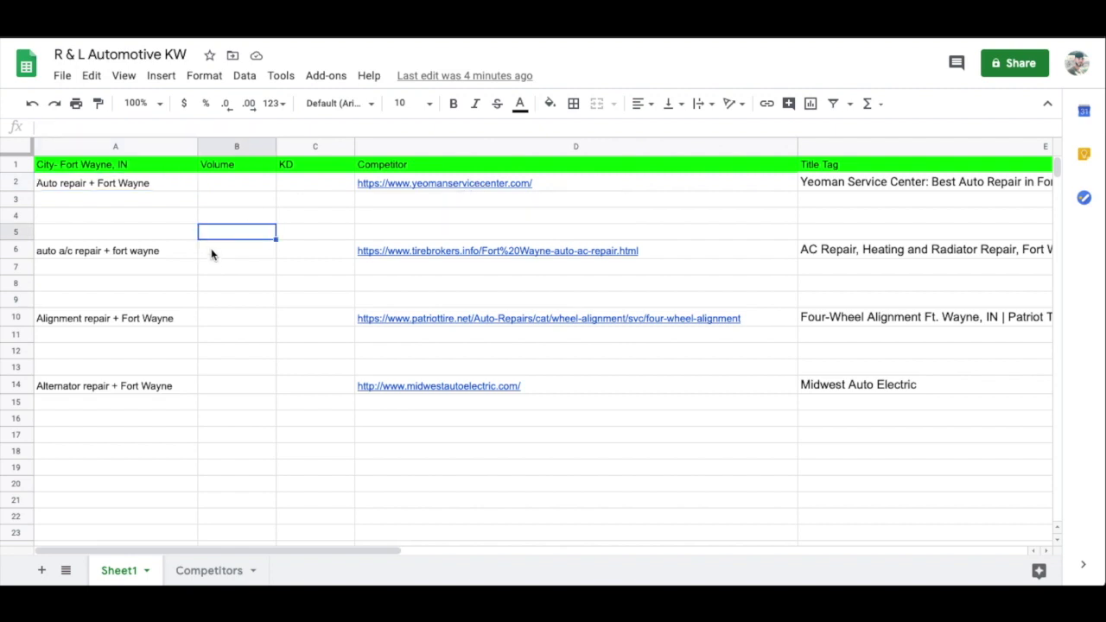
pyautogui.click(63, 202)
pyautogui.click(61, 182)
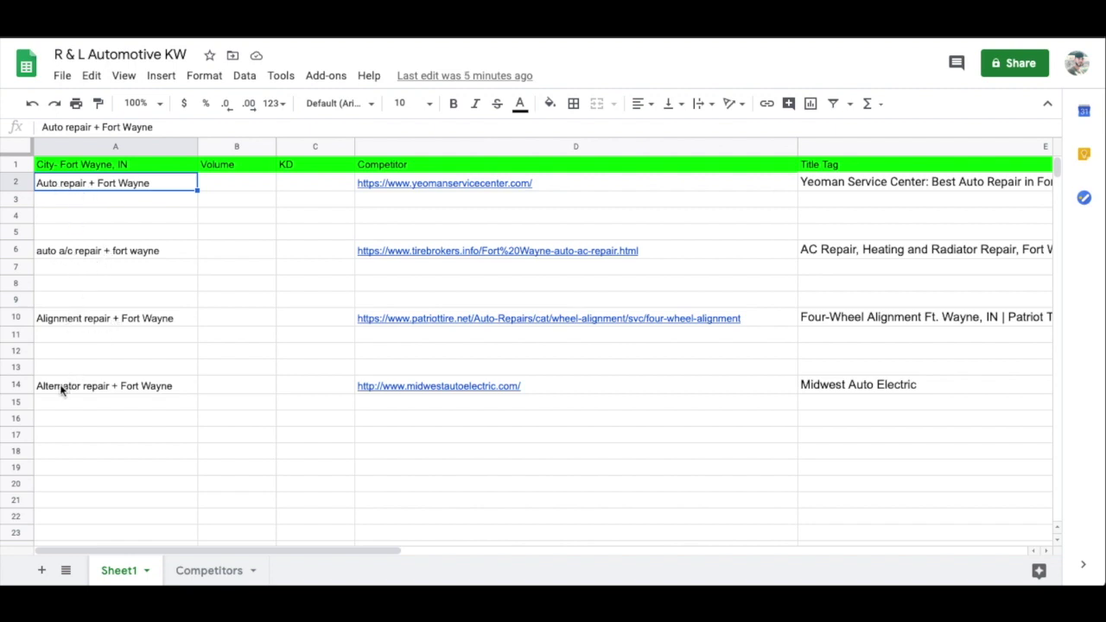
# Step: Highlight the full "Alternator repair + Fort Wayne" keyword in A14 and its city part, and leave the cell unedited
pyautogui.click(181, 389)
pyautogui.doubleClick(181, 385)
pyautogui.moveTo(173, 384); pyautogui.dragTo(42, 385)
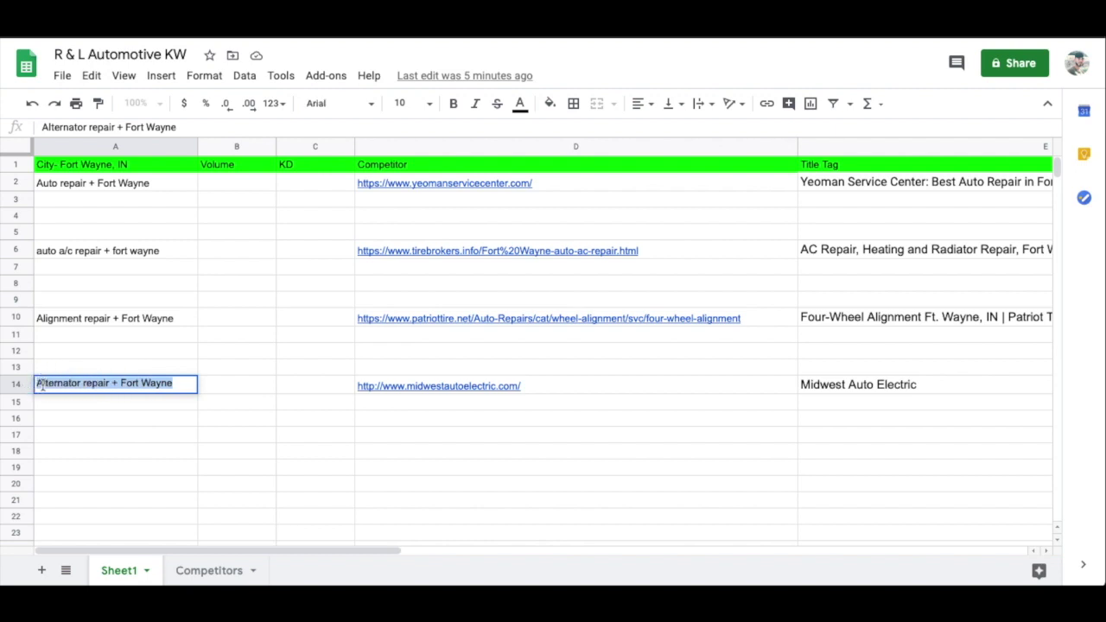
pyautogui.moveTo(121, 387); pyautogui.dragTo(172, 386)
pyautogui.click(175, 386)
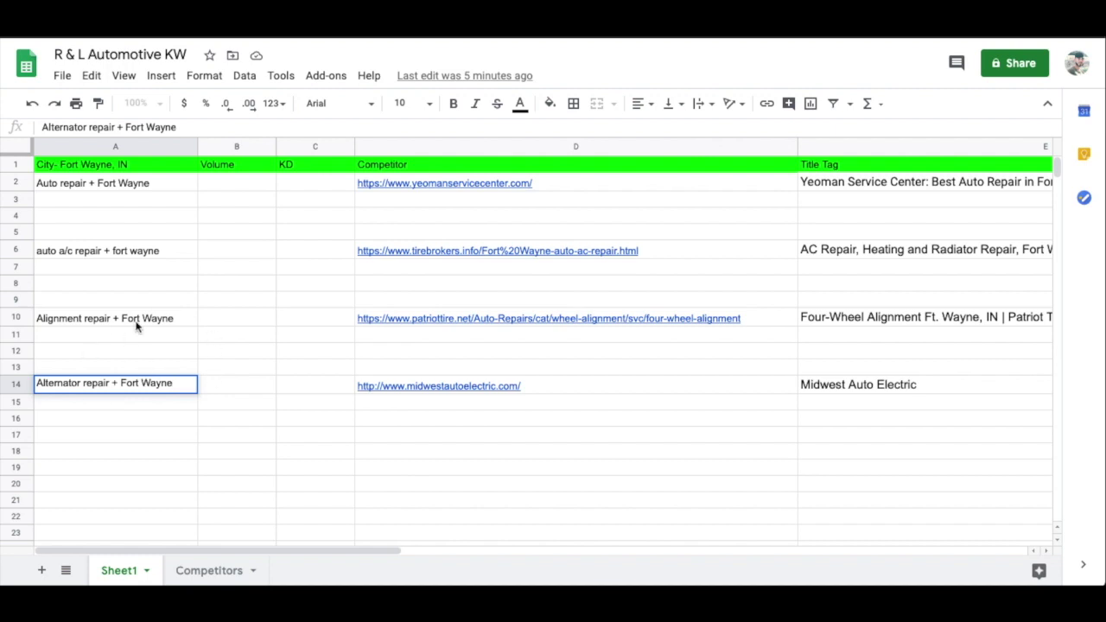
pyautogui.click(217, 385)
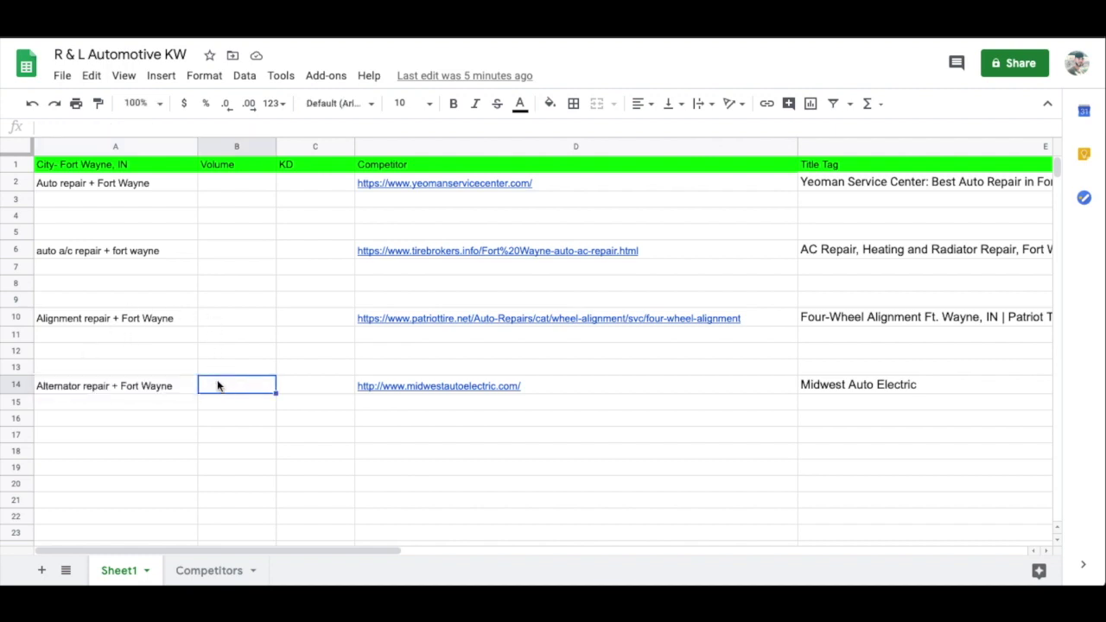
# Step: Check the Volume and KD cells in row 2 for the "Auto repair + Fort Wayne" keyword
pyautogui.click(207, 185)
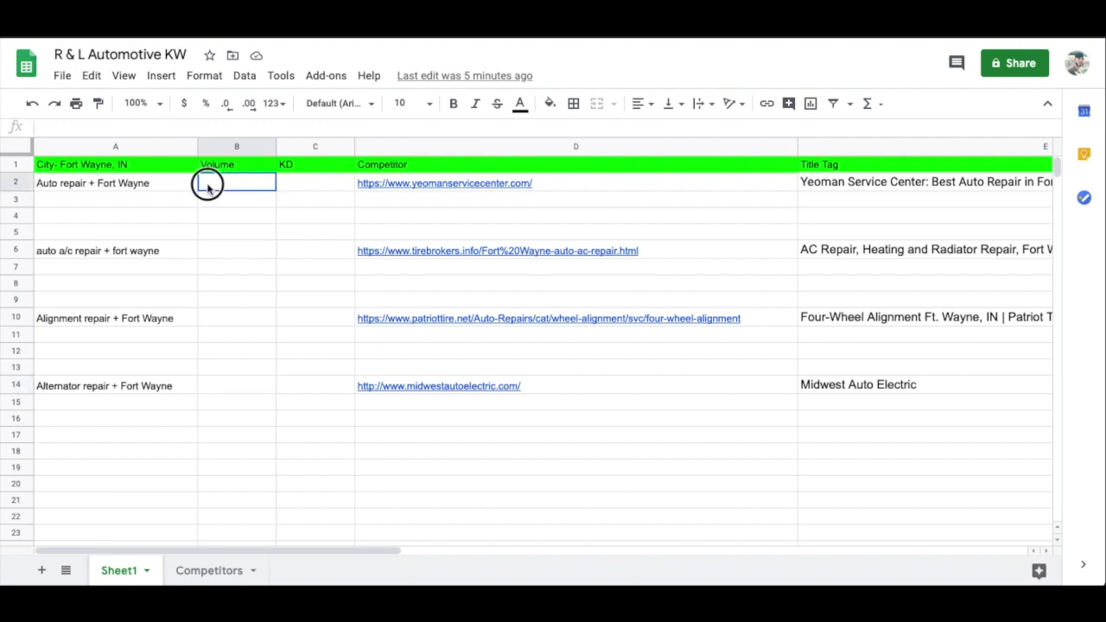
pyautogui.click(166, 188)
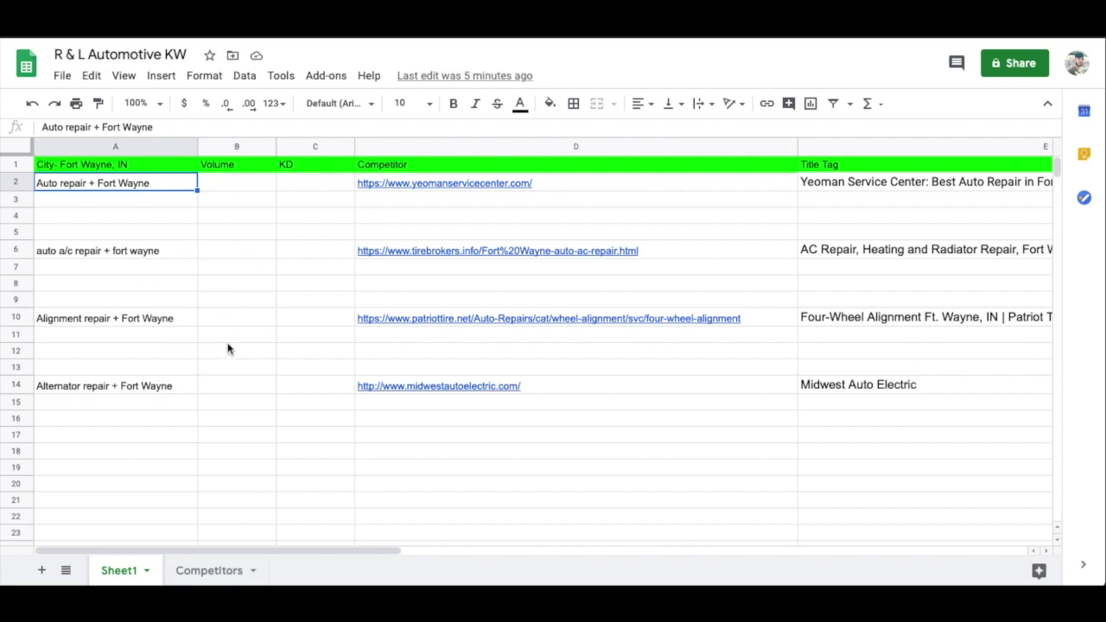
pyautogui.click(179, 250)
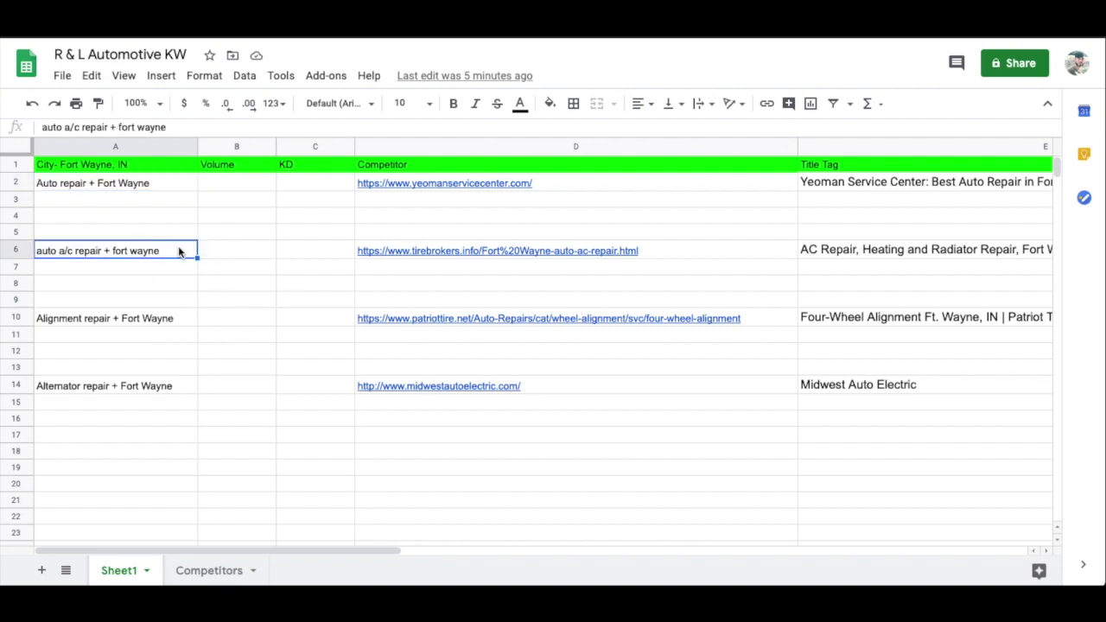
pyautogui.click(217, 180)
pyautogui.click(319, 184)
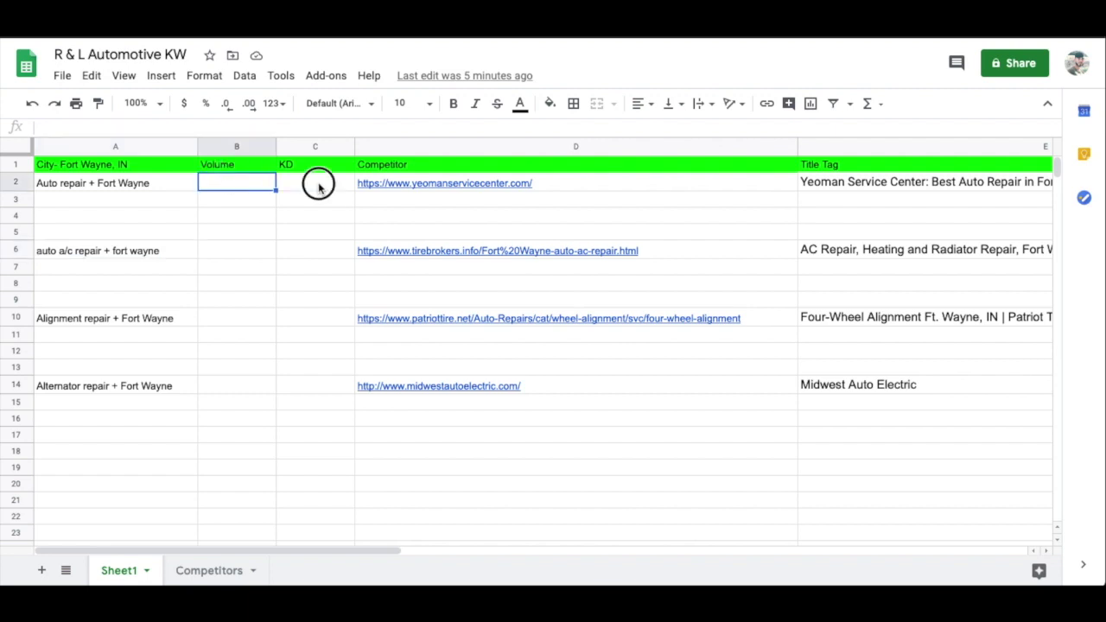
pyautogui.click(246, 188)
pyautogui.moveTo(334, 549); pyautogui.dragTo(378, 549)
pyautogui.click(325, 194)
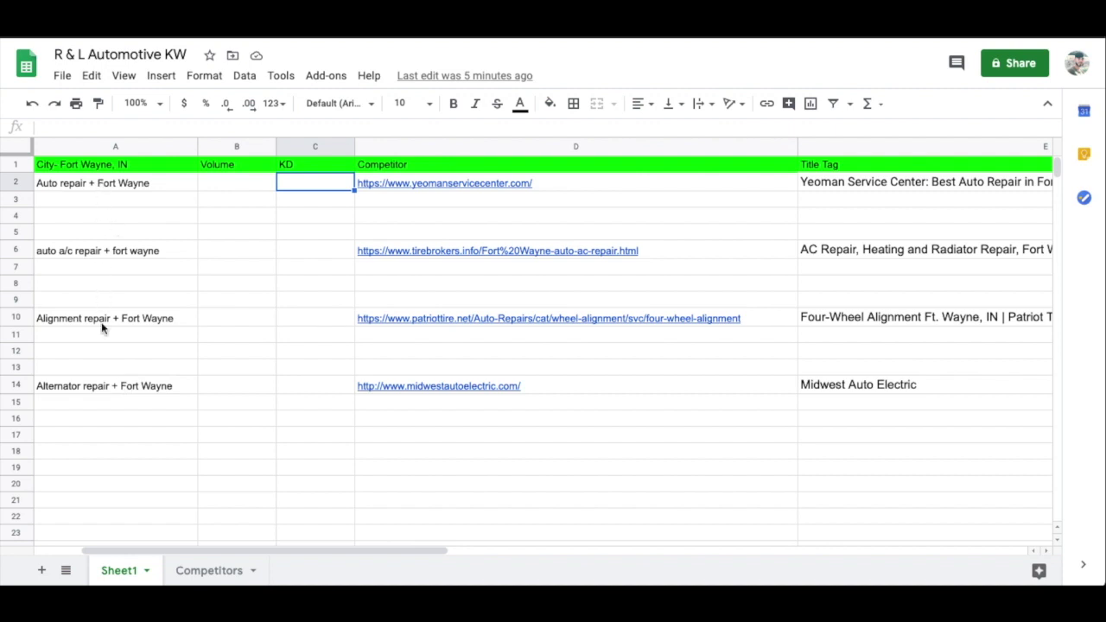
# Step: Review the Competitor column from the yeomanservicecenter.com entry in D2 to the midwestautoelectric.com link in D14
pyautogui.click(498, 423)
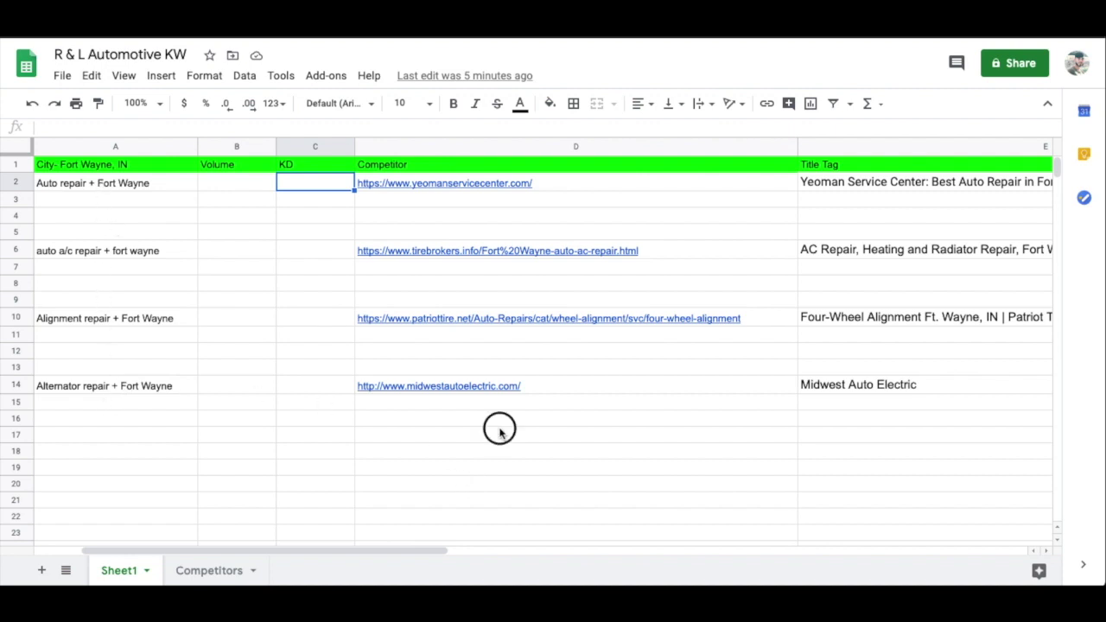
pyautogui.click(446, 194)
pyautogui.click(551, 184)
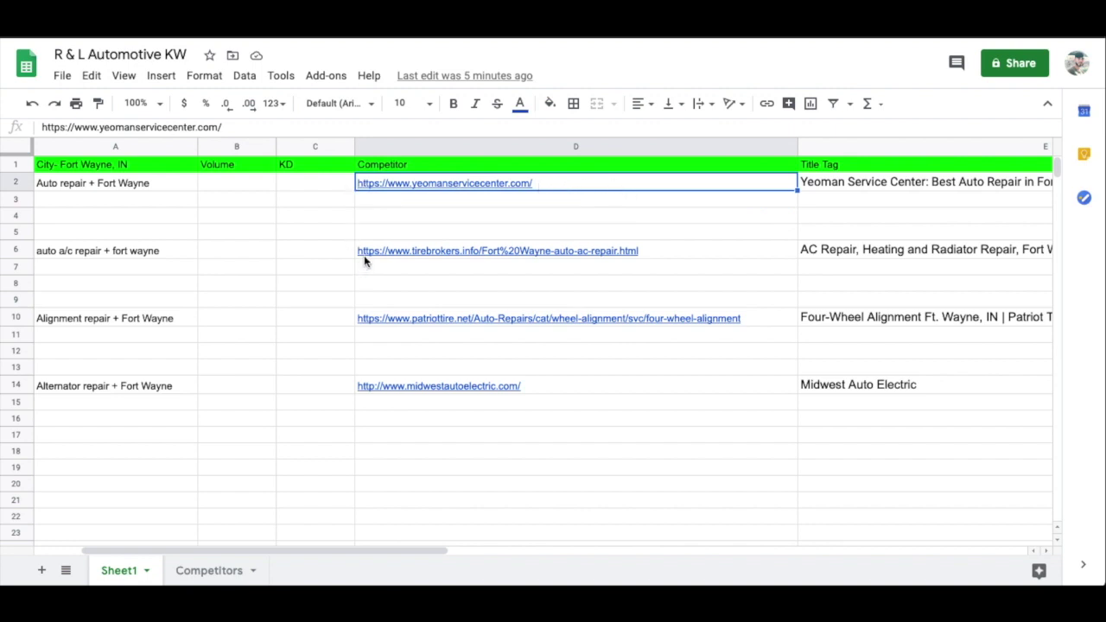
pyautogui.moveTo(370, 387)
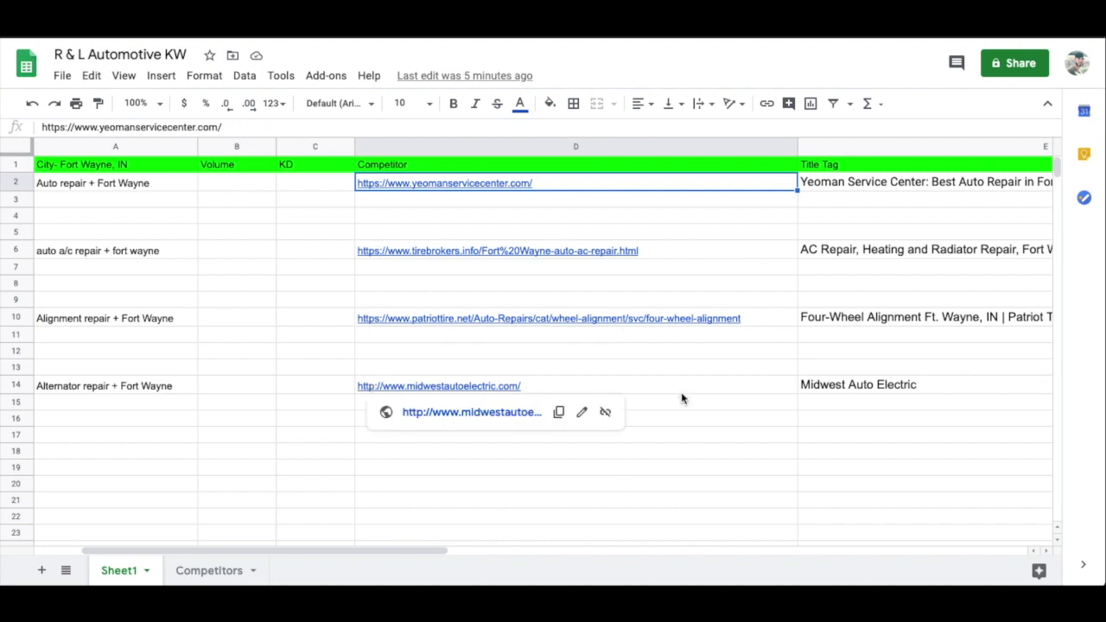
# Step: Highlight the competitors' title tags in E2:E14, clear the selection and return to the "Auto repair + Fort Wayne" keyword in A2
pyautogui.moveTo(446, 550); pyautogui.dragTo(518, 538)
pyautogui.moveTo(748, 386); pyautogui.dragTo(521, 188)
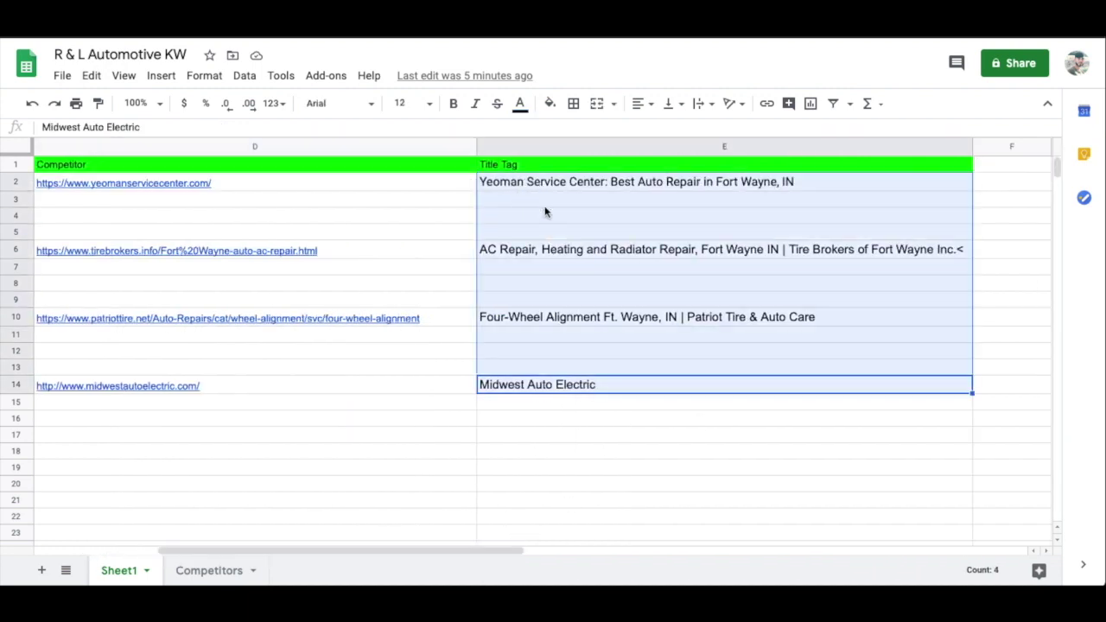
pyautogui.click(542, 204)
pyautogui.click(577, 286)
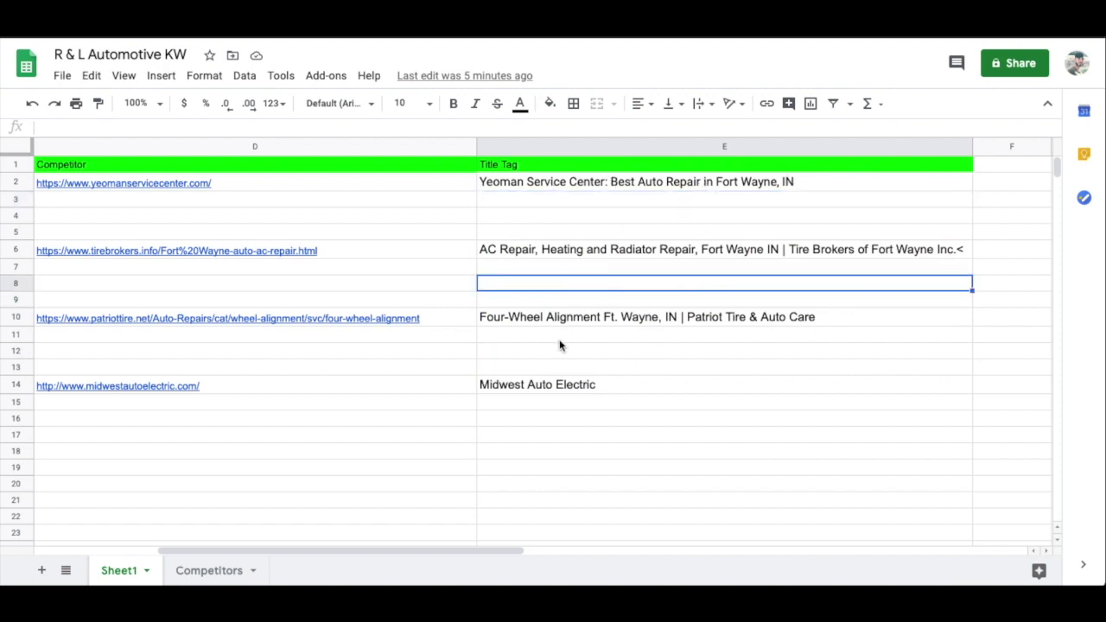
pyautogui.moveTo(442, 548); pyautogui.dragTo(309, 534)
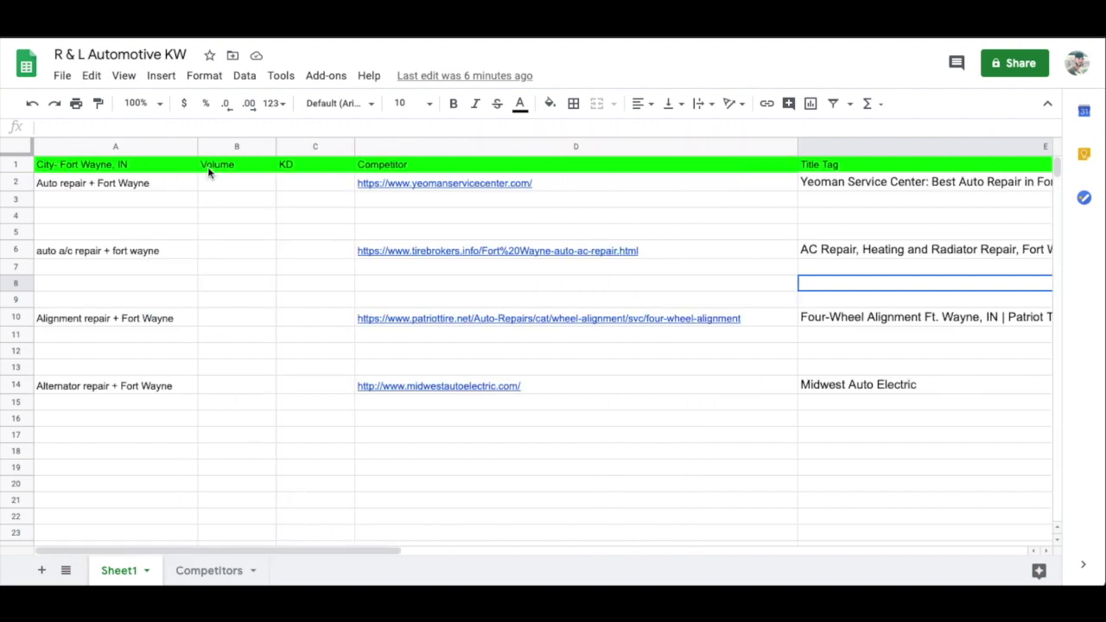
pyautogui.click(179, 188)
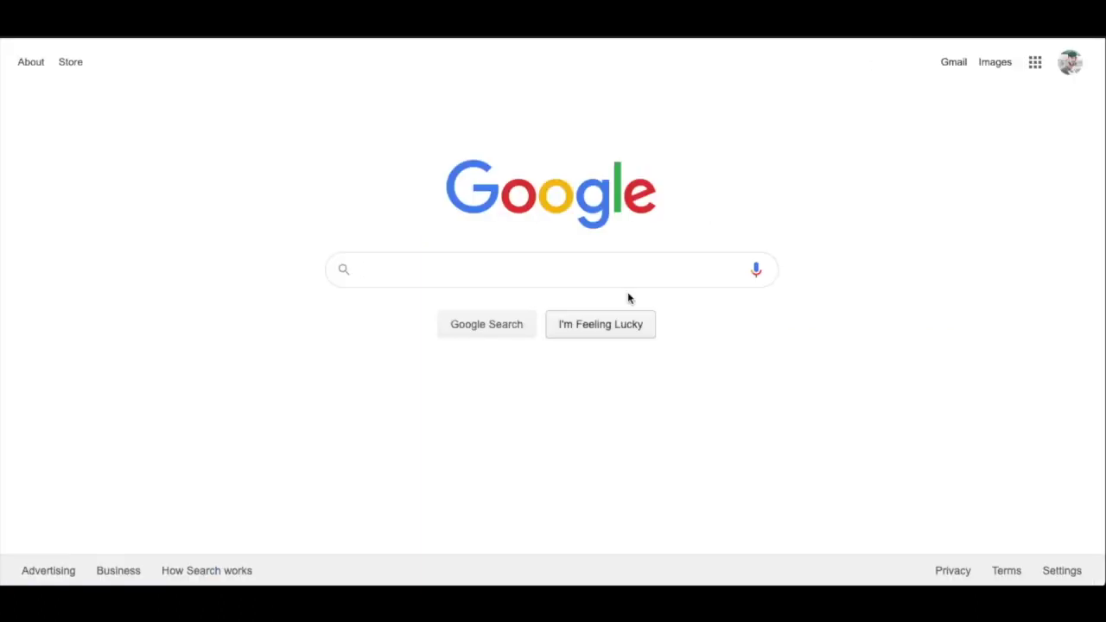
# Step: Open Google's home page, switch to the Ahrefs overview of rl-automotive.com and examine its DR and organic traffic metrics
pyautogui.click(516, 276)
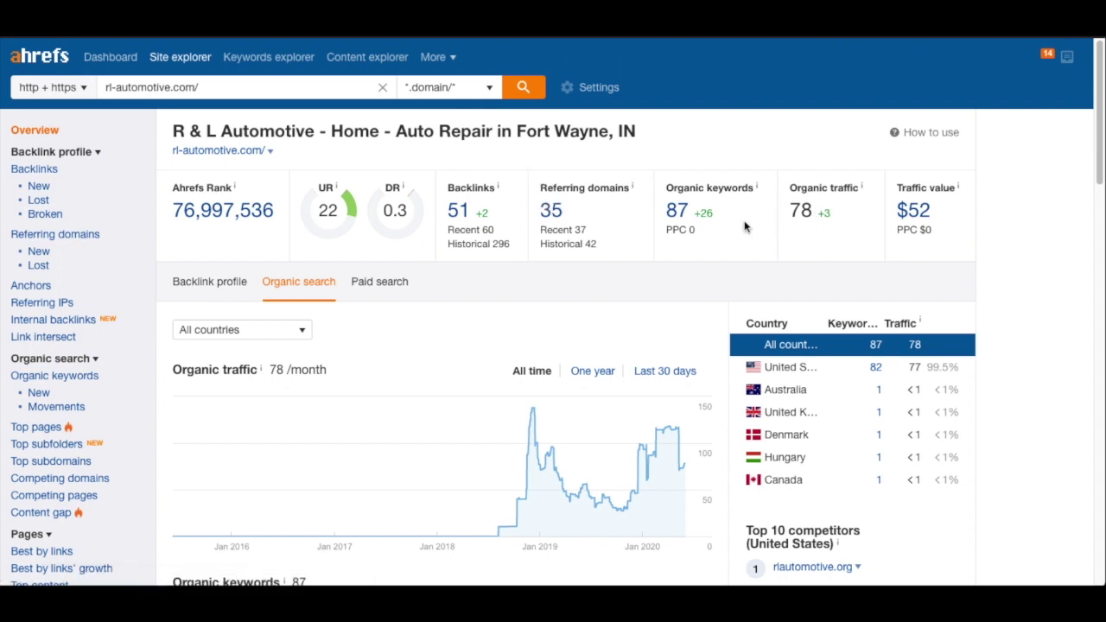
pyautogui.moveTo(393, 204)
pyautogui.moveTo(822, 212); pyautogui.dragTo(791, 210)
pyautogui.click(791, 210)
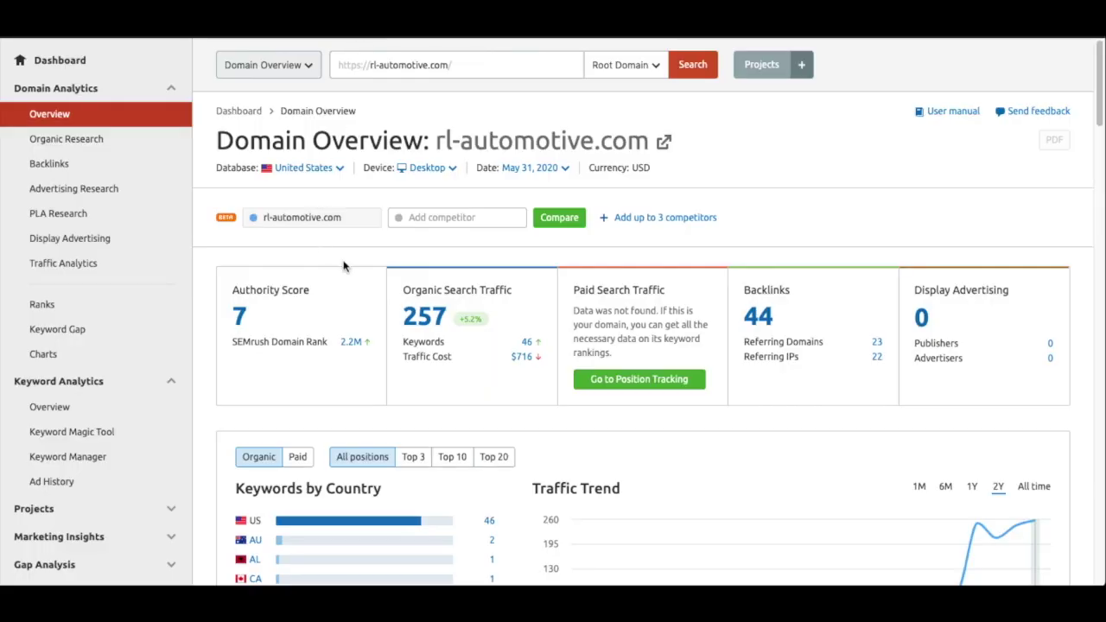
# Step: Select the rl-automotive.com address in SEMrush's Domain Overview, and highlight the site's Domain Authority score in SiteProfiler
pyautogui.click(487, 62)
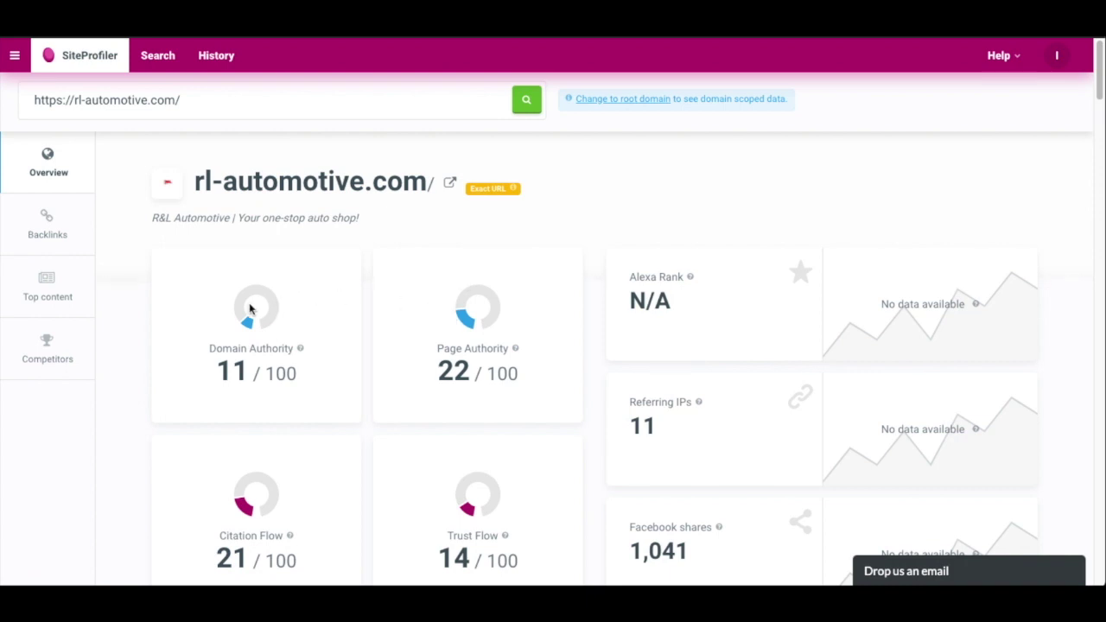
pyautogui.click(216, 375)
pyautogui.moveTo(216, 375); pyautogui.dragTo(279, 370)
pyautogui.click(296, 377)
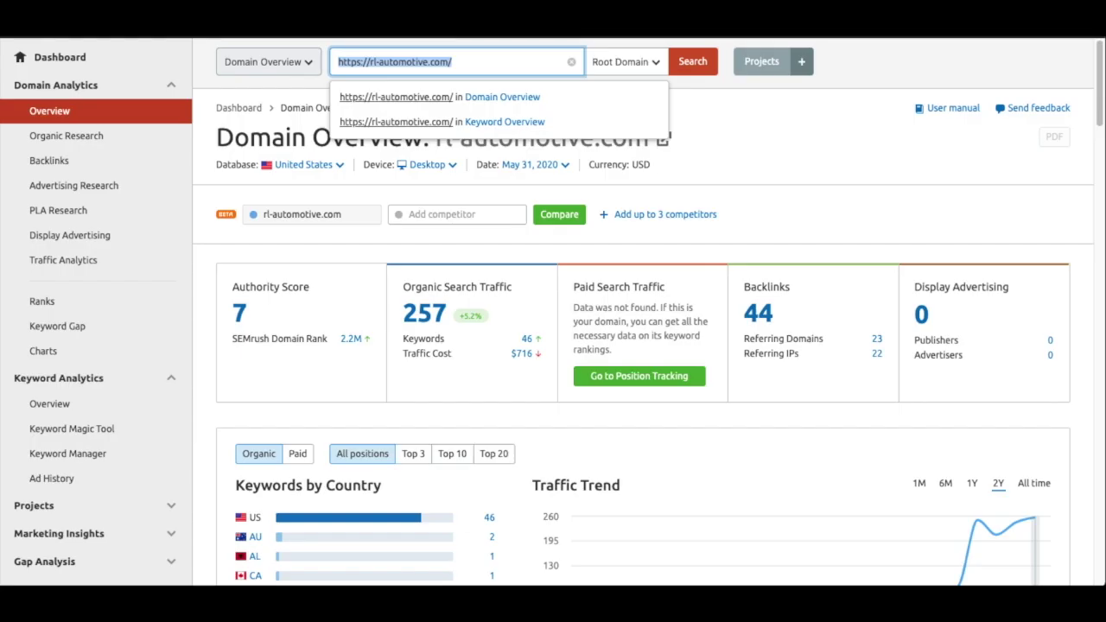
# Step: Dismiss the domain suggestions in SEMrush and highlight the Organic keywords metric in the Ahrefs overview of rl-automotive.com
pyautogui.click(743, 129)
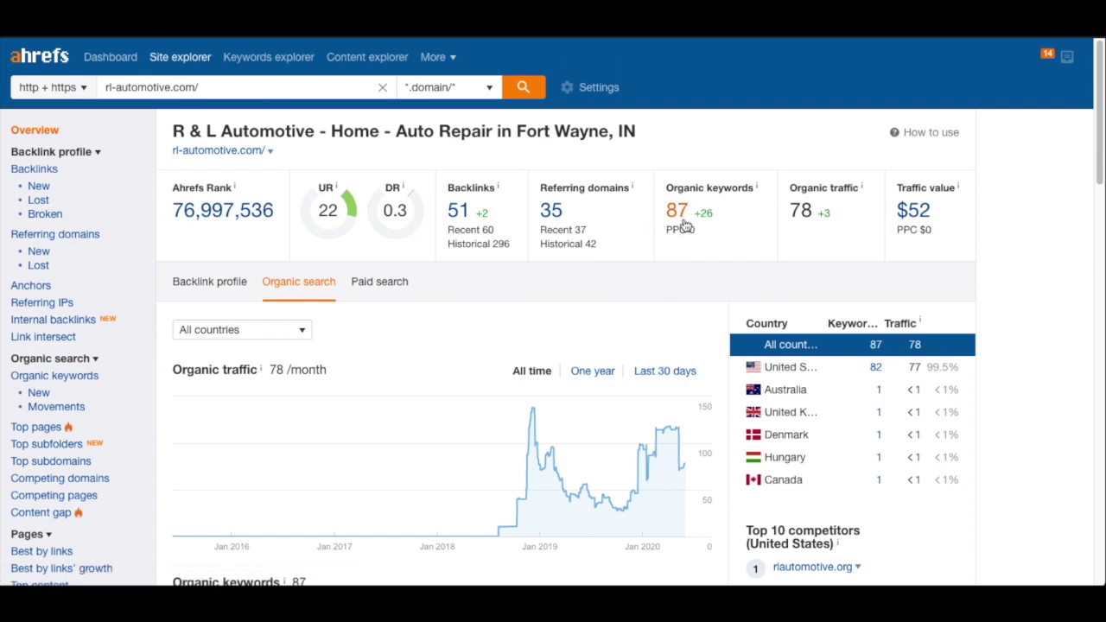
pyautogui.moveTo(665, 185); pyautogui.dragTo(780, 193)
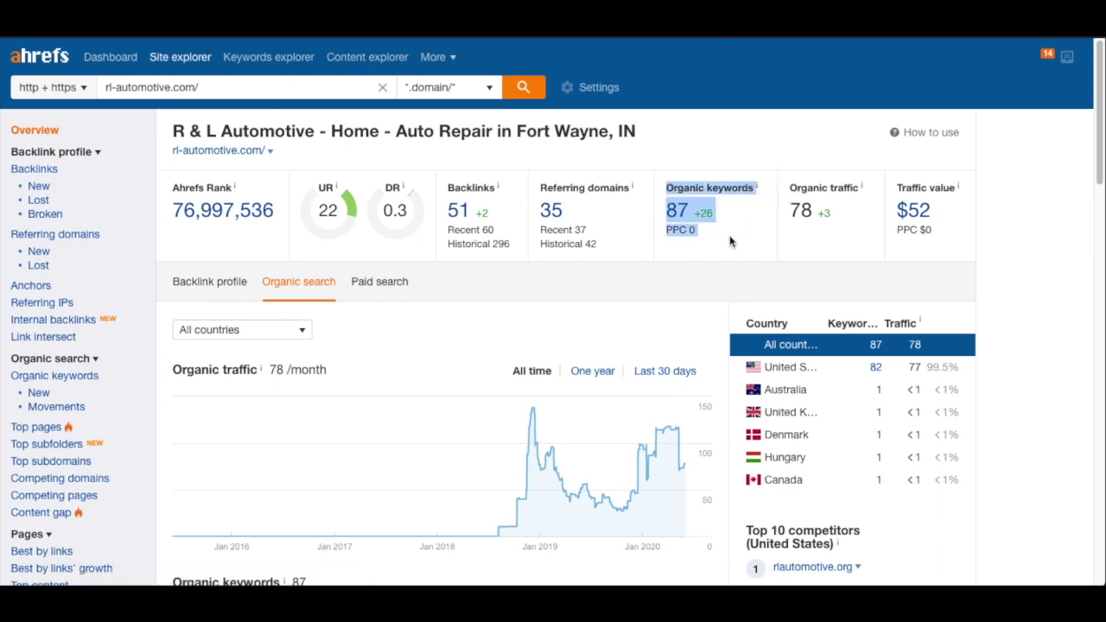
# Step: Open the organic keywords report for rl-automotive.com, limit it to the United States and sort it by position
pyautogui.click(678, 211)
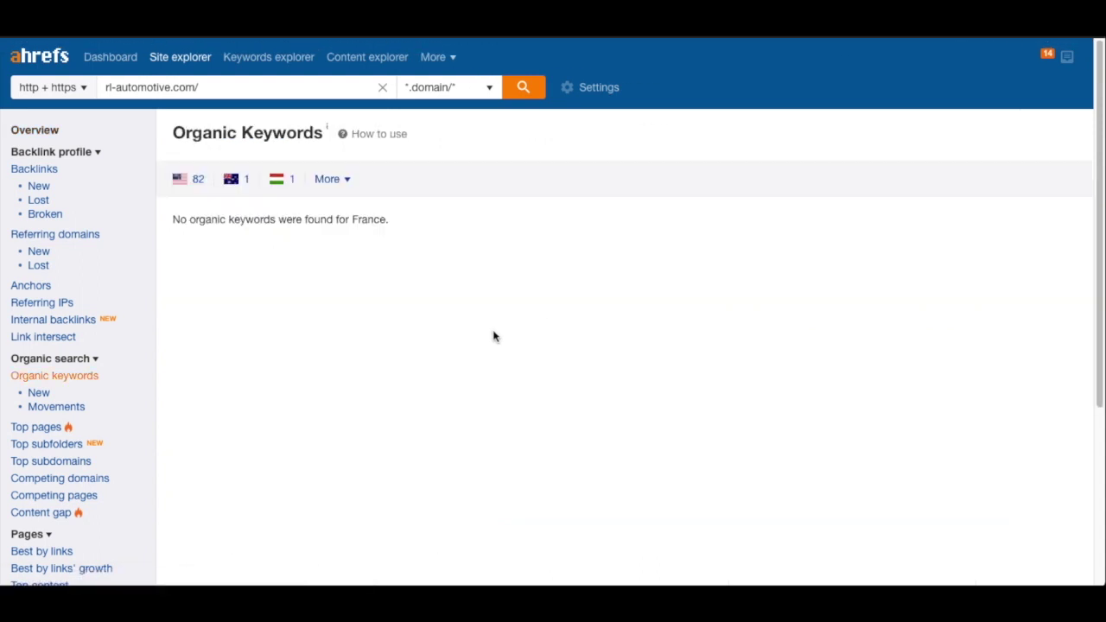
pyautogui.click(195, 183)
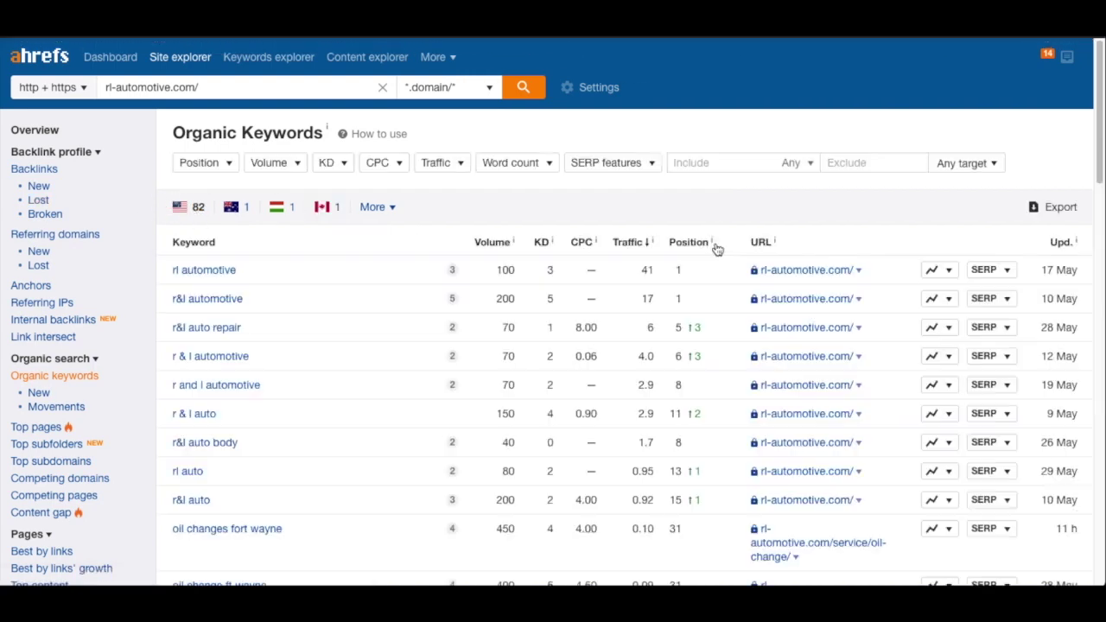
pyautogui.scroll(-1, 717, 255)
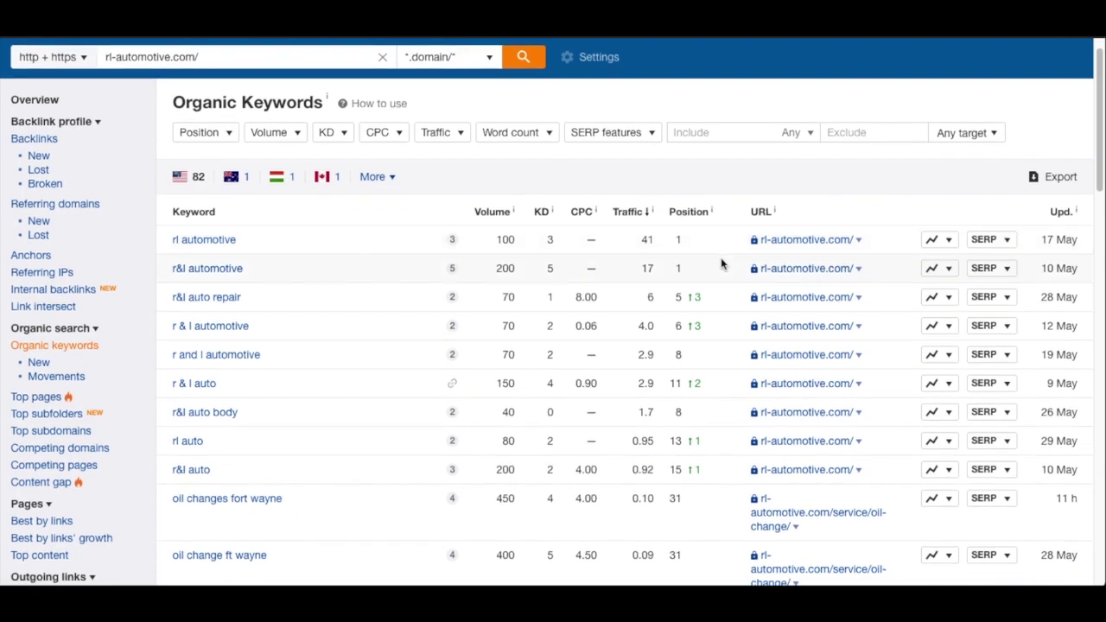
pyautogui.scroll(-1, 720, 257)
pyautogui.click(690, 197)
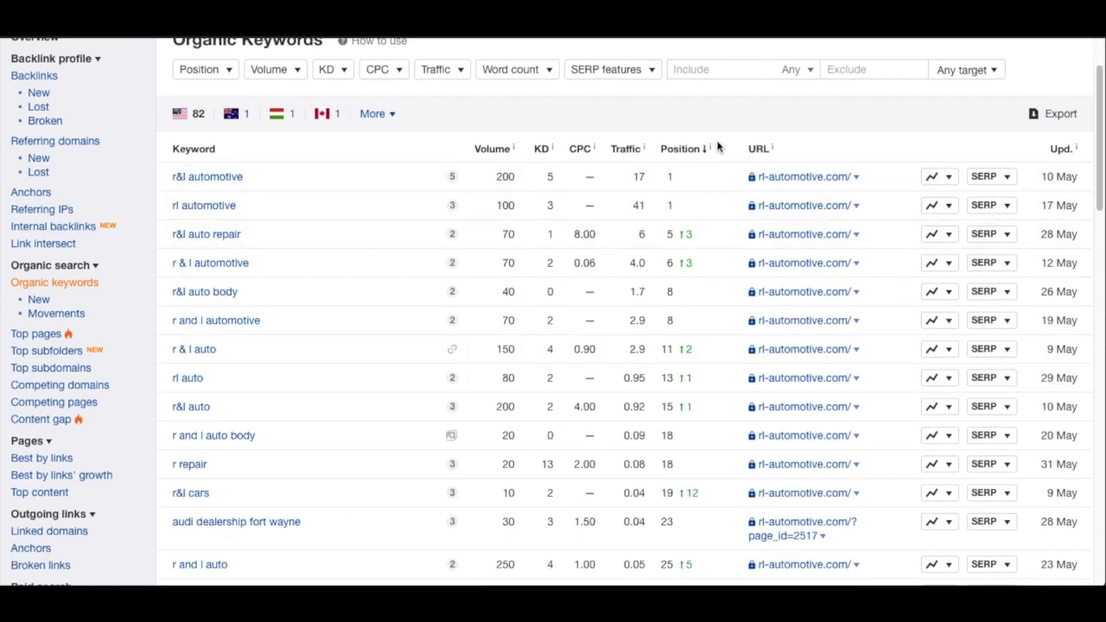
# Step: Highlight the branded R&L keywords that lead the organic keywords list, and clear the selection
pyautogui.scroll(-1, 662, 230)
pyautogui.click(171, 115)
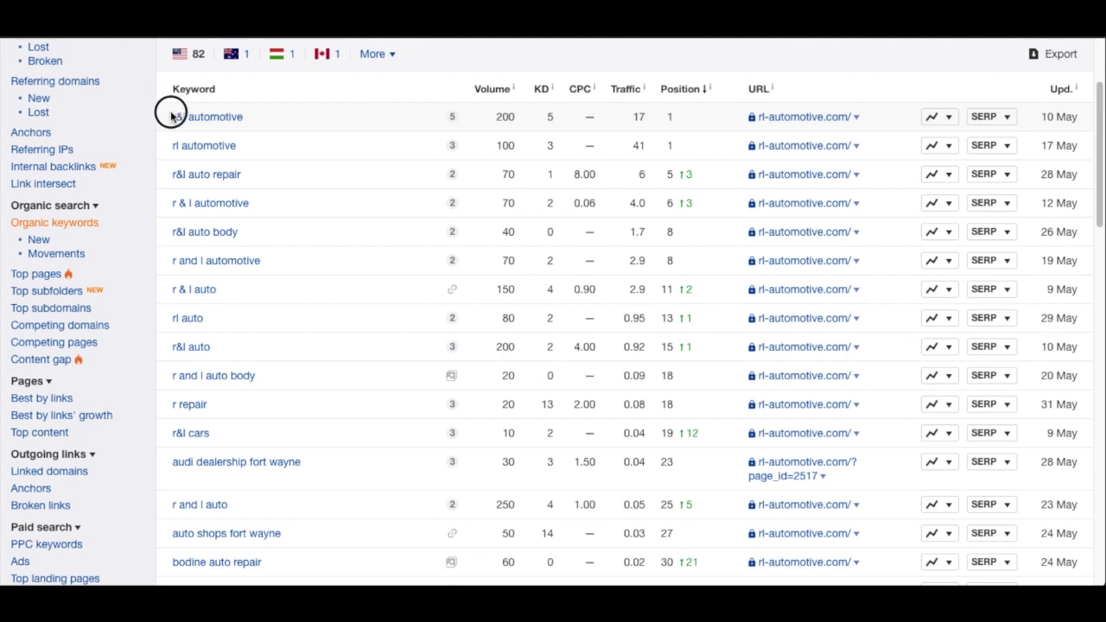
pyautogui.moveTo(171, 115); pyautogui.dragTo(247, 301)
pyautogui.click(151, 274)
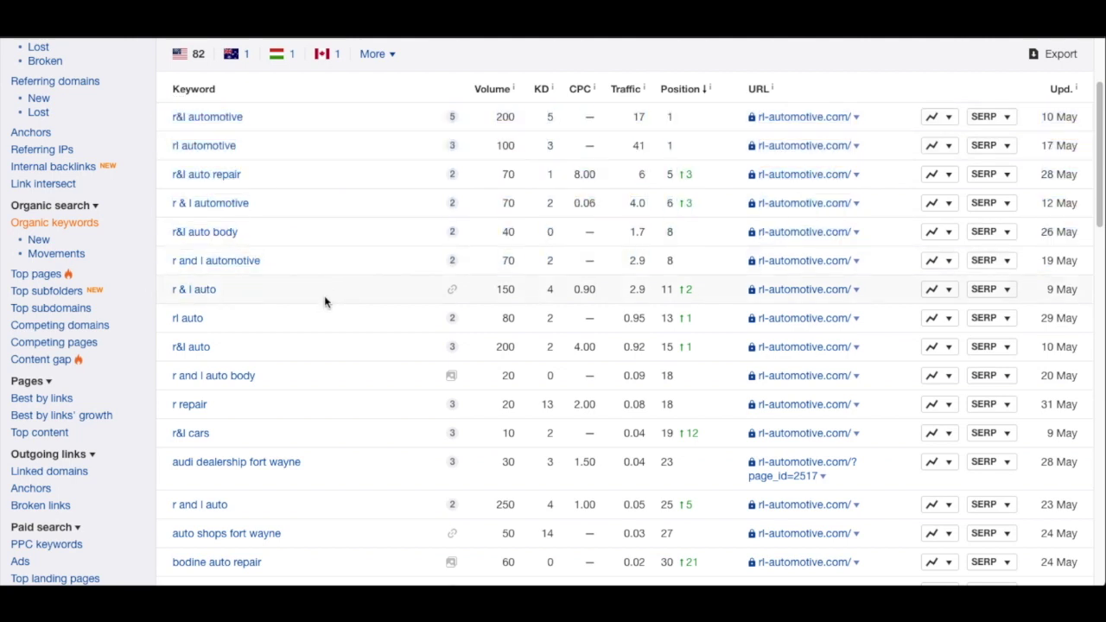
# Step: Find the keyword "audi dealership fort wayne" in the list and highlight its name and ranking position
pyautogui.scroll(-1, 309, 342)
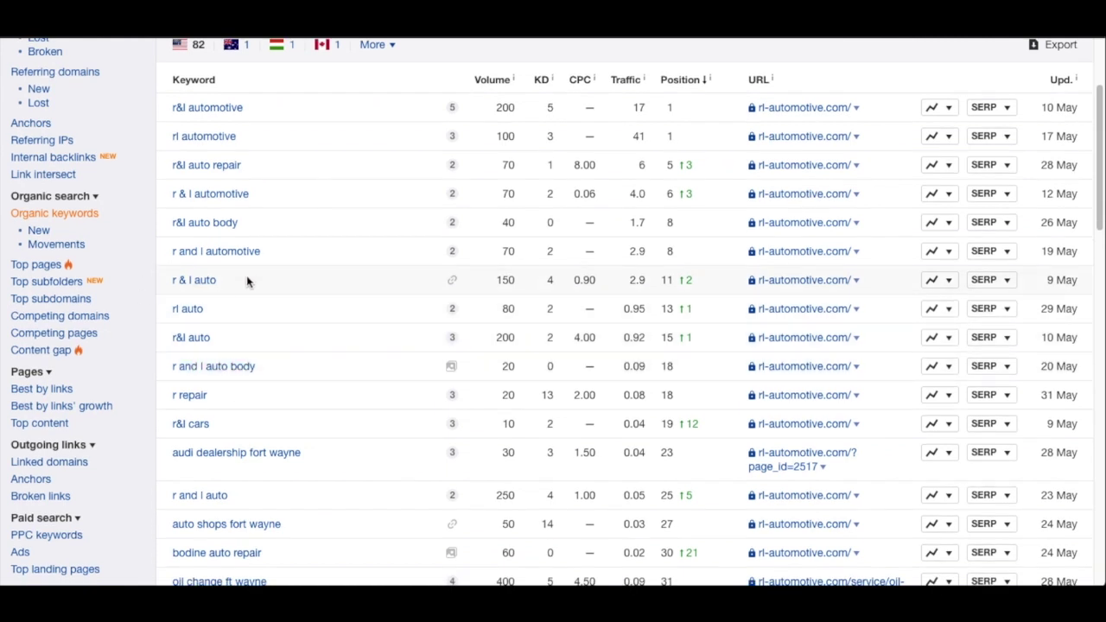
pyautogui.scroll(-2, 251, 356)
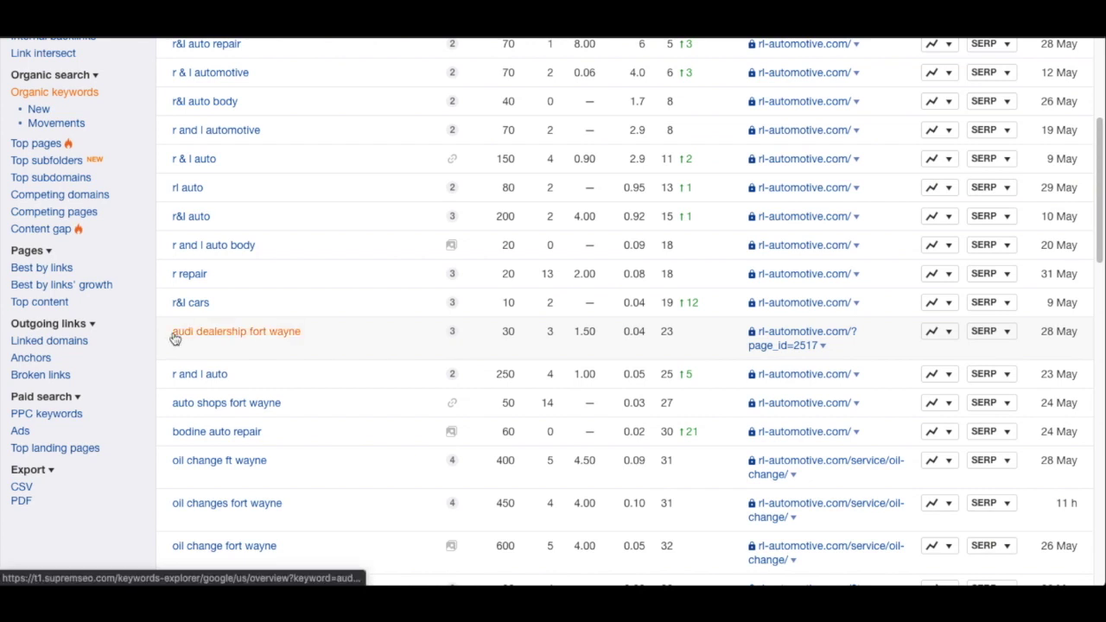
pyautogui.scroll(-1, 519, 345)
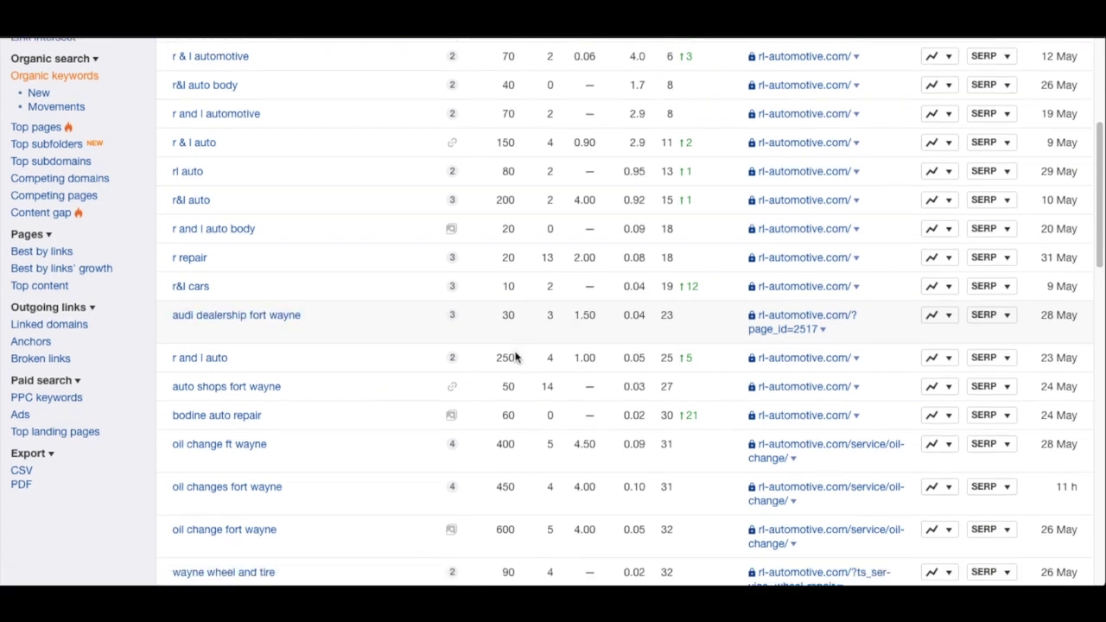
pyautogui.doubleClick(506, 315)
pyautogui.moveTo(158, 319); pyautogui.dragTo(334, 317)
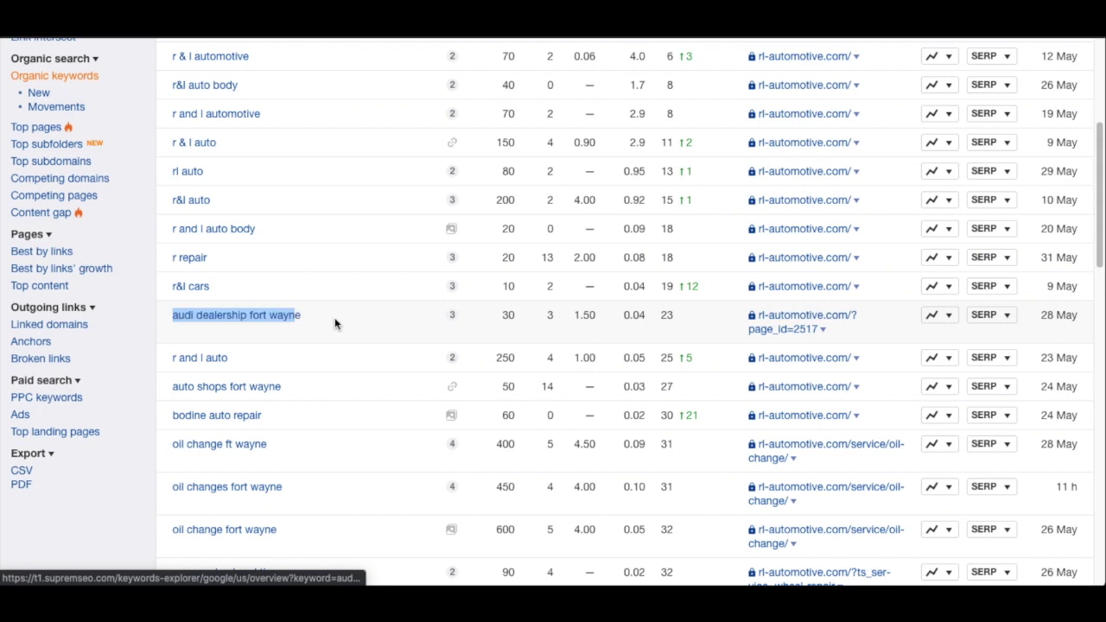
pyautogui.doubleClick(667, 315)
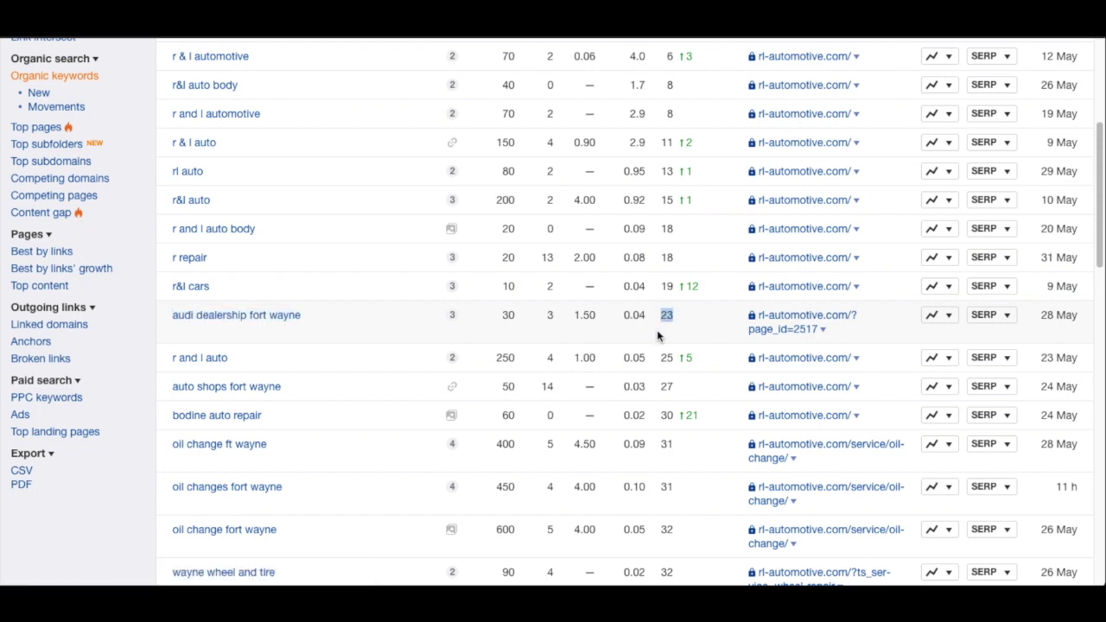
# Step: Find the keyword "auto shops fort wayne" in the list and highlight its name and ranking position
pyautogui.scroll(-1, 643, 345)
pyautogui.scroll(-5, 642, 345)
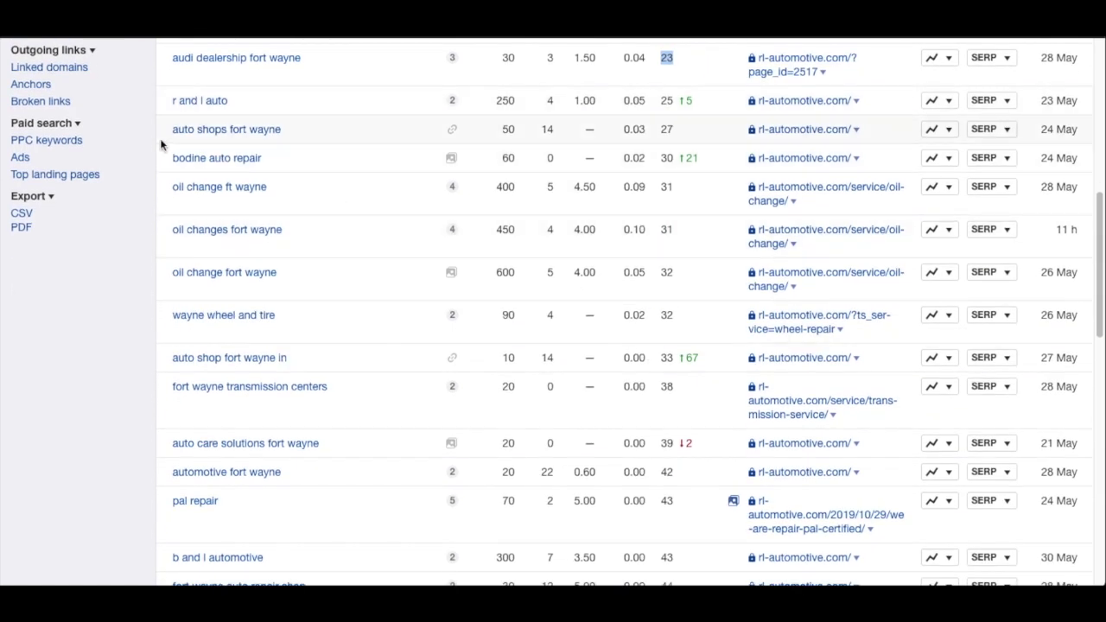
pyautogui.moveTo(162, 130); pyautogui.dragTo(284, 132)
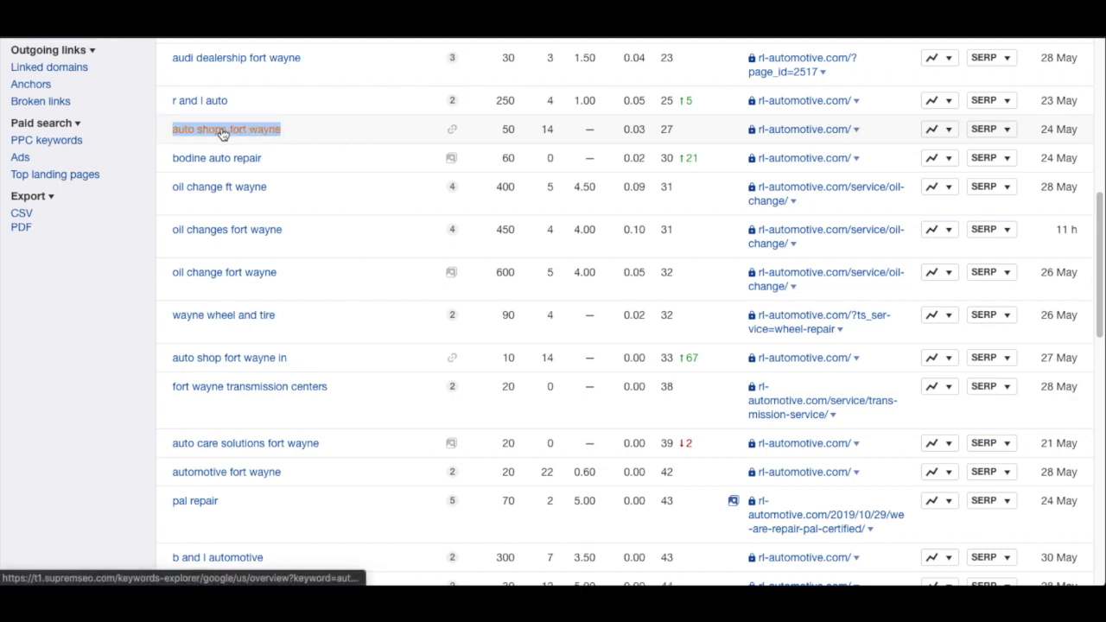
pyautogui.doubleClick(669, 128)
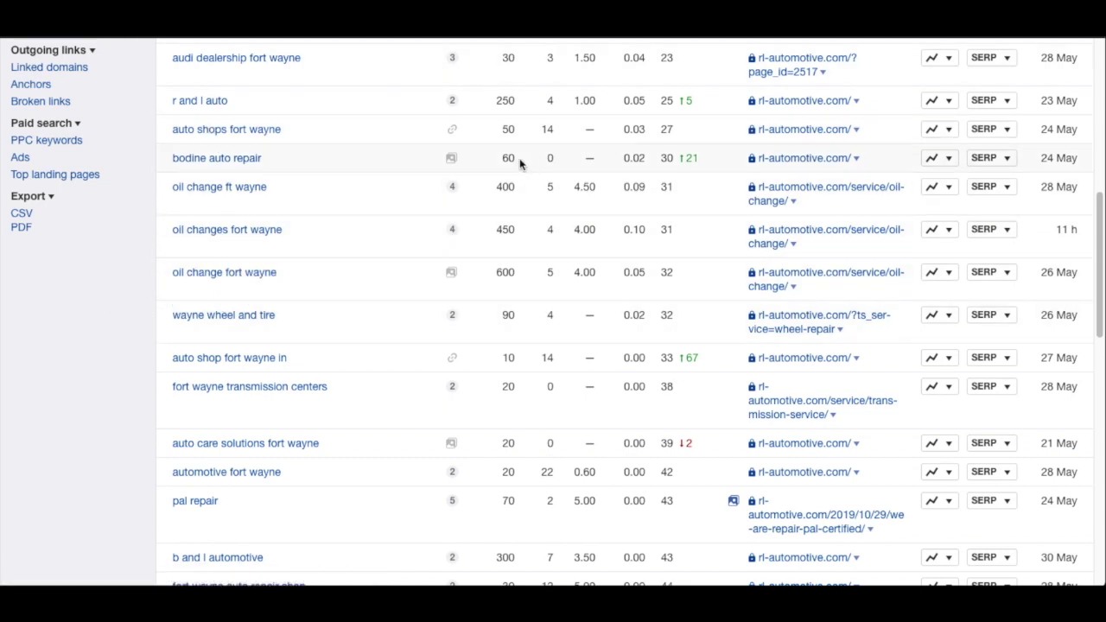
pyautogui.moveTo(292, 130); pyautogui.dragTo(173, 128)
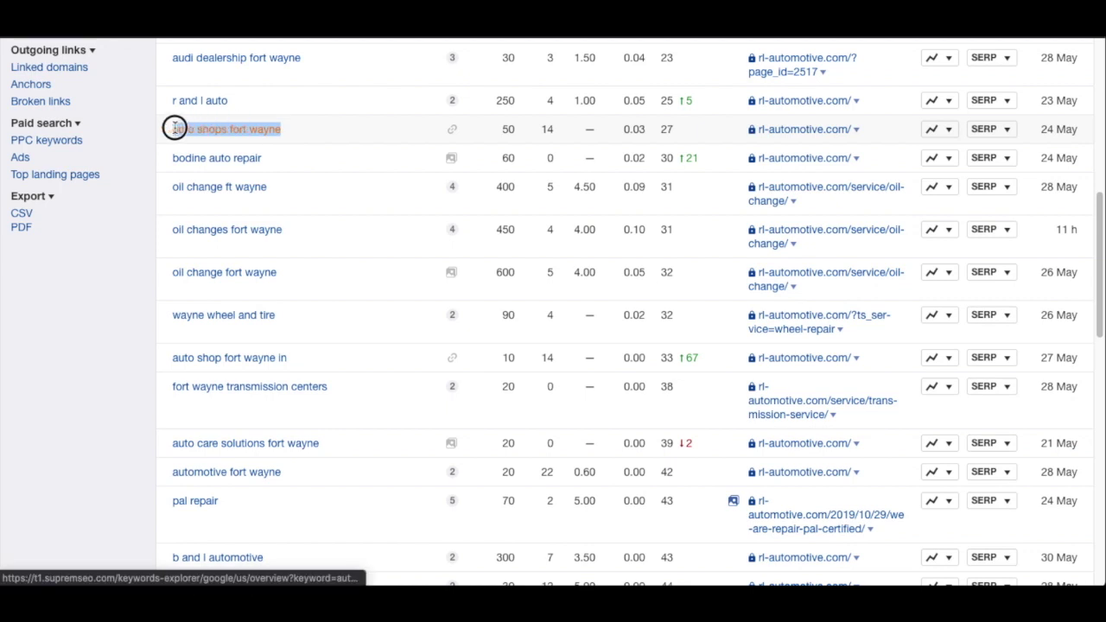
pyautogui.click(152, 230)
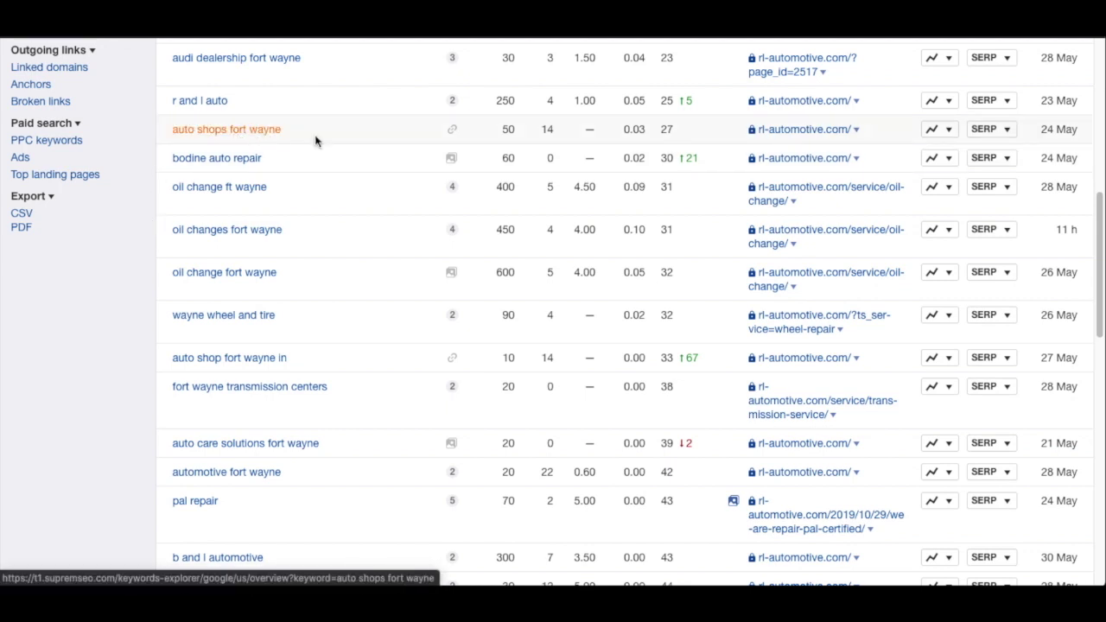
pyautogui.doubleClick(666, 128)
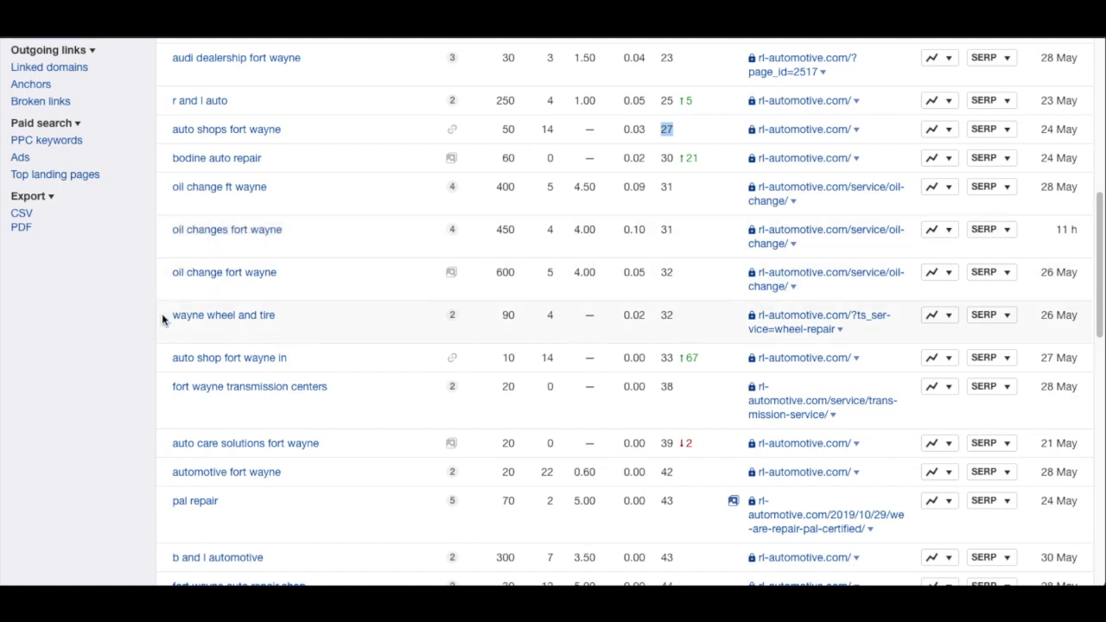
# Step: Look over the remaining Fort Wayne keywords in the organic keywords report
pyautogui.scroll(-1, 230, 79)
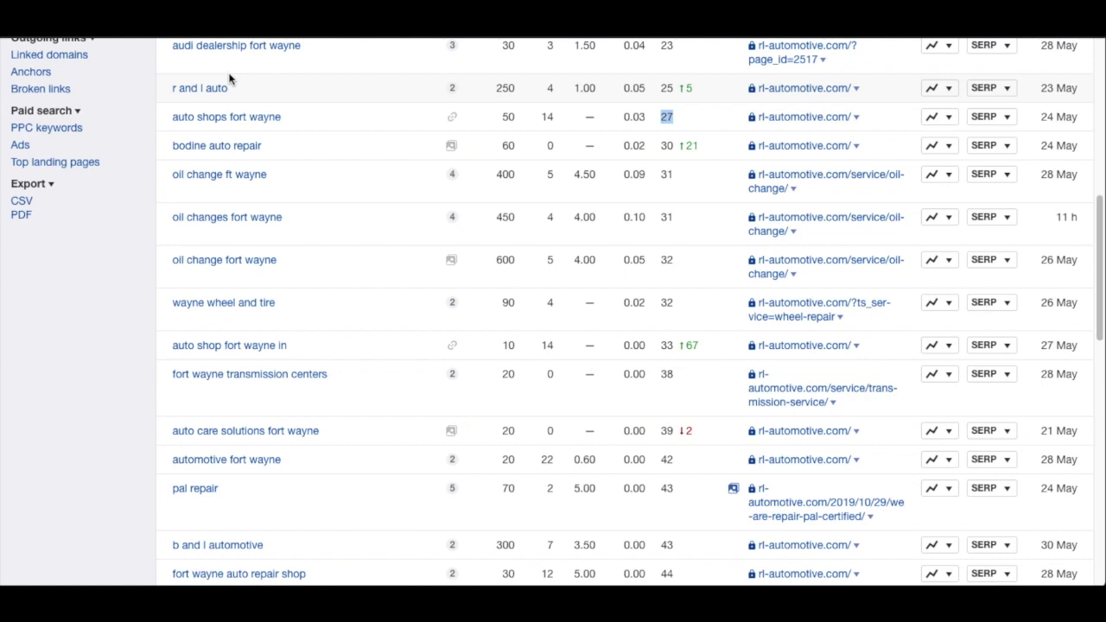
pyautogui.scroll(-6, 307, 475)
pyautogui.scroll(15, 307, 475)
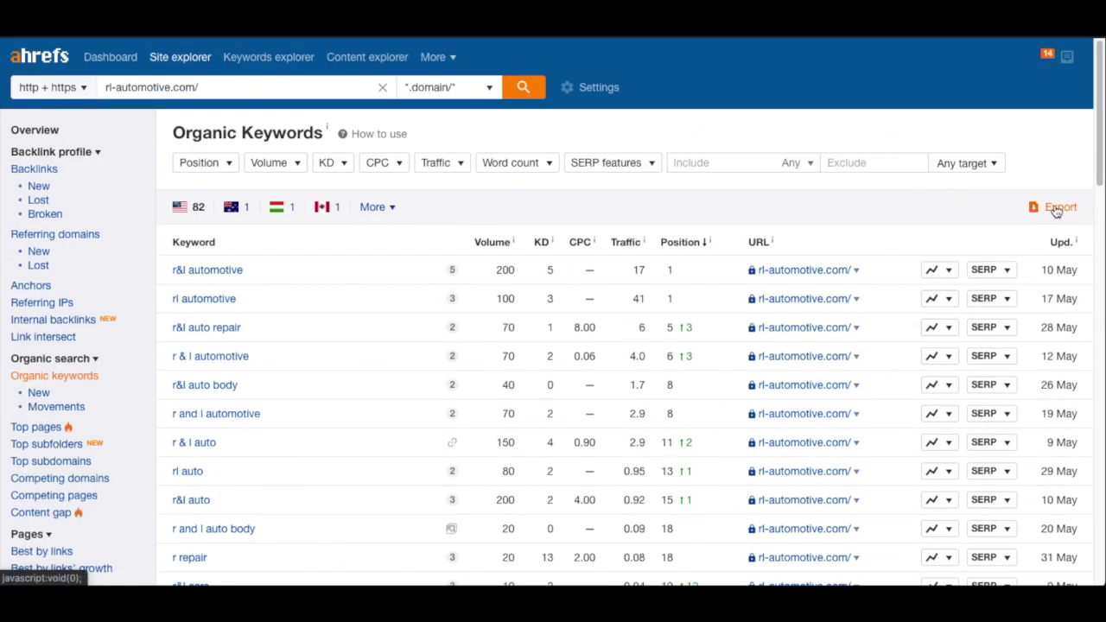
pyautogui.scroll(-6, 426, 424)
pyautogui.scroll(-1, 427, 423)
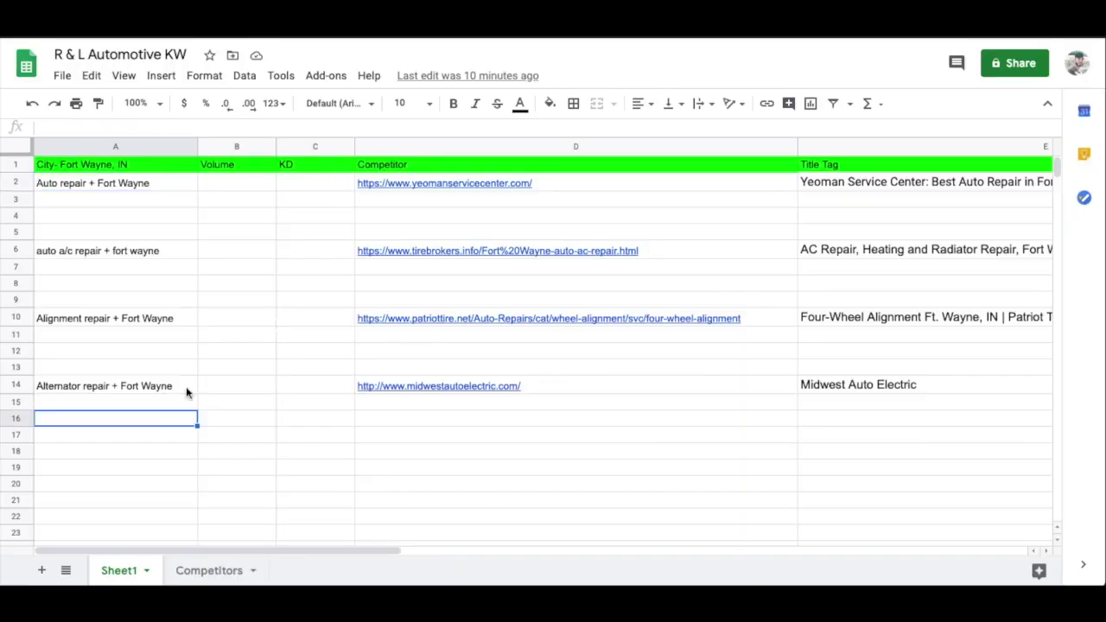
# Step: Highlight the "Auto repair + Fort Wayne" keyword in A2 of the R & L Automotive KW sheet, leaving the cell unedited
pyautogui.click(184, 188)
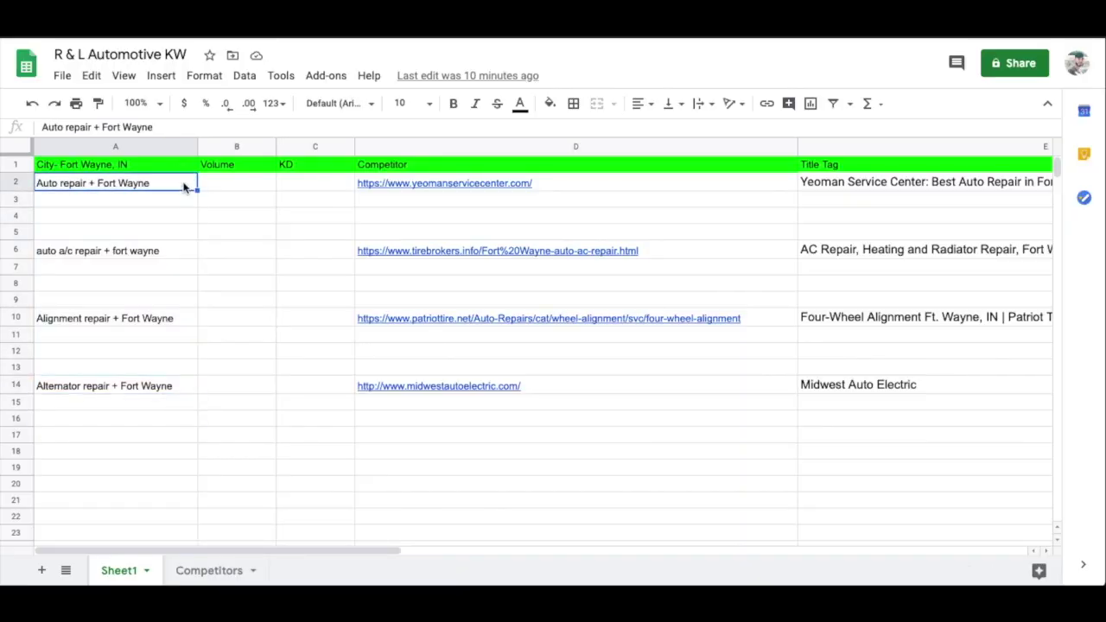
pyautogui.click(39, 186)
pyautogui.tripleClick(160, 184)
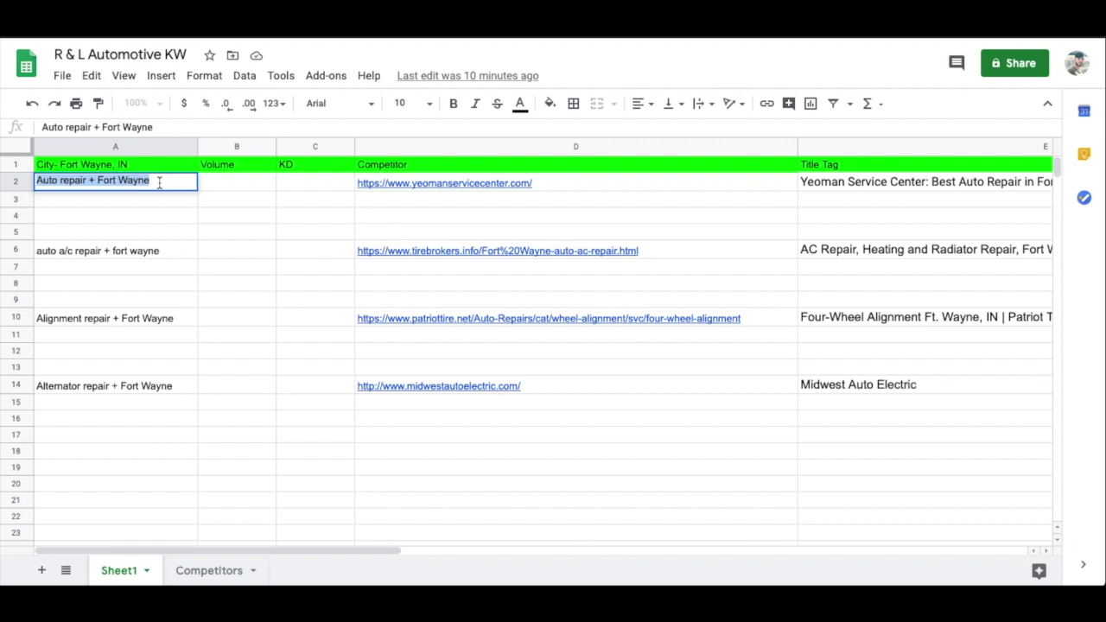
pyautogui.press('Escape')
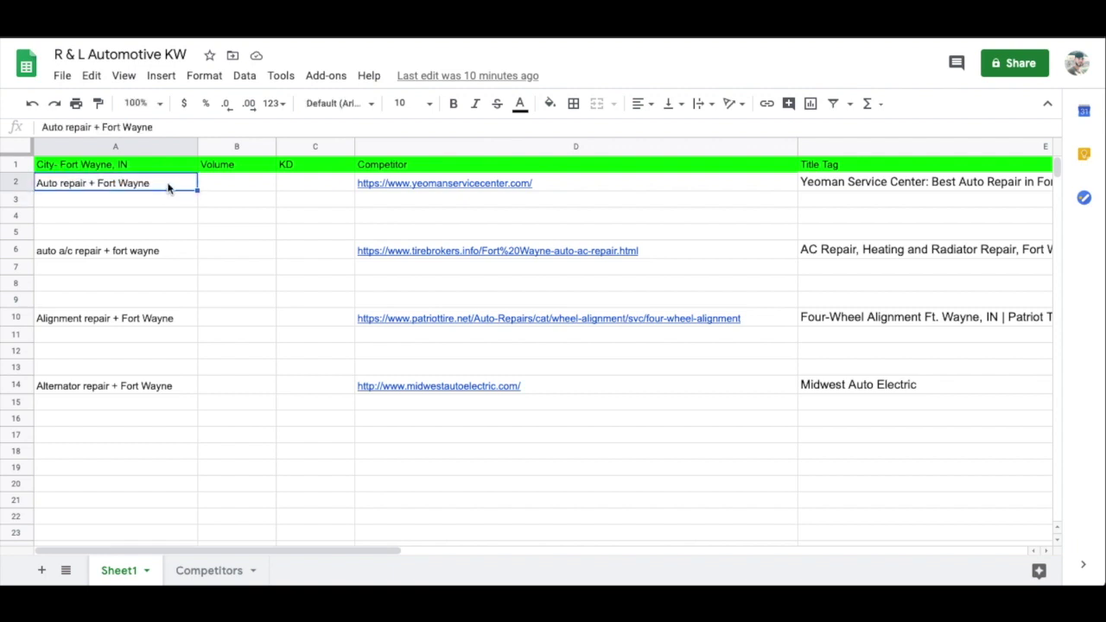
pyautogui.doubleClick(168, 185)
pyautogui.moveTo(168, 181); pyautogui.dragTo(36, 183)
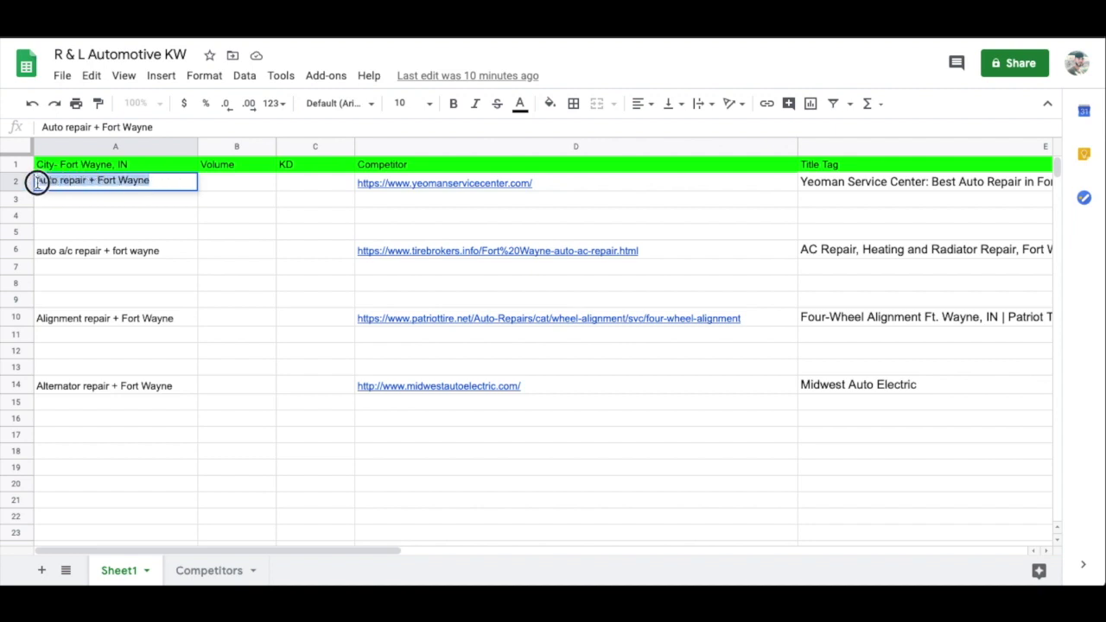
pyautogui.click(183, 203)
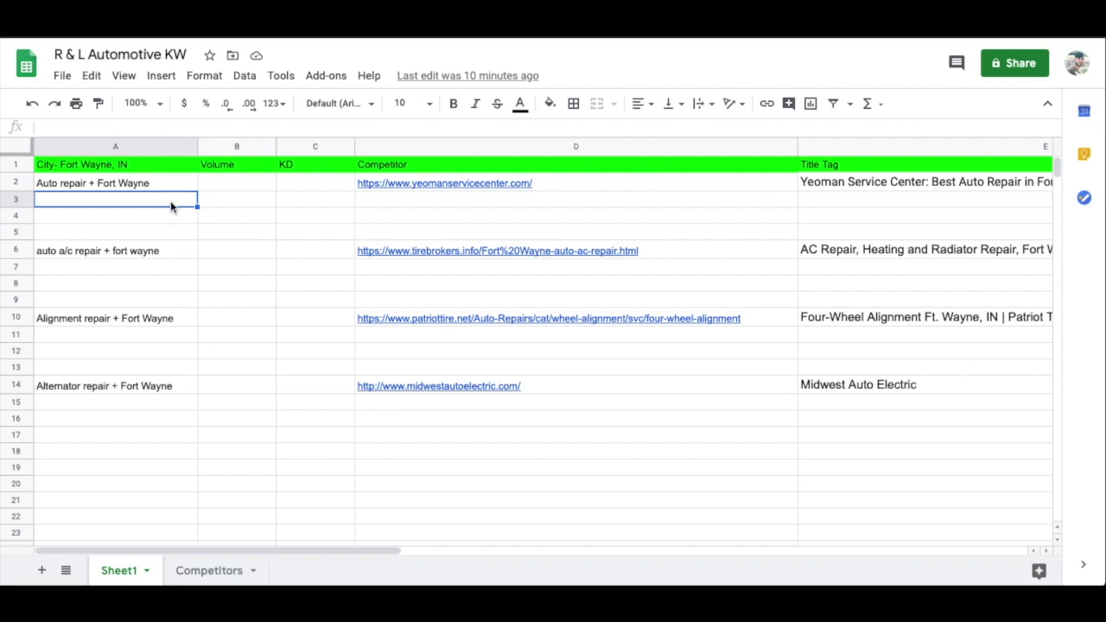
pyautogui.doubleClick(67, 183)
pyautogui.moveTo(191, 183); pyautogui.dragTo(37, 186)
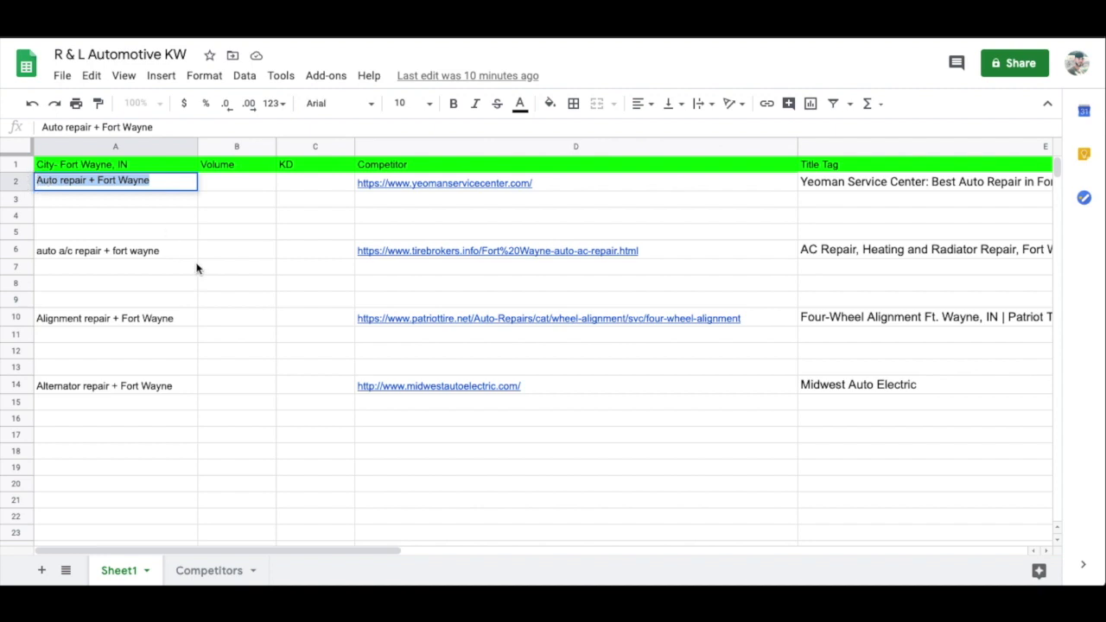
pyautogui.click(177, 220)
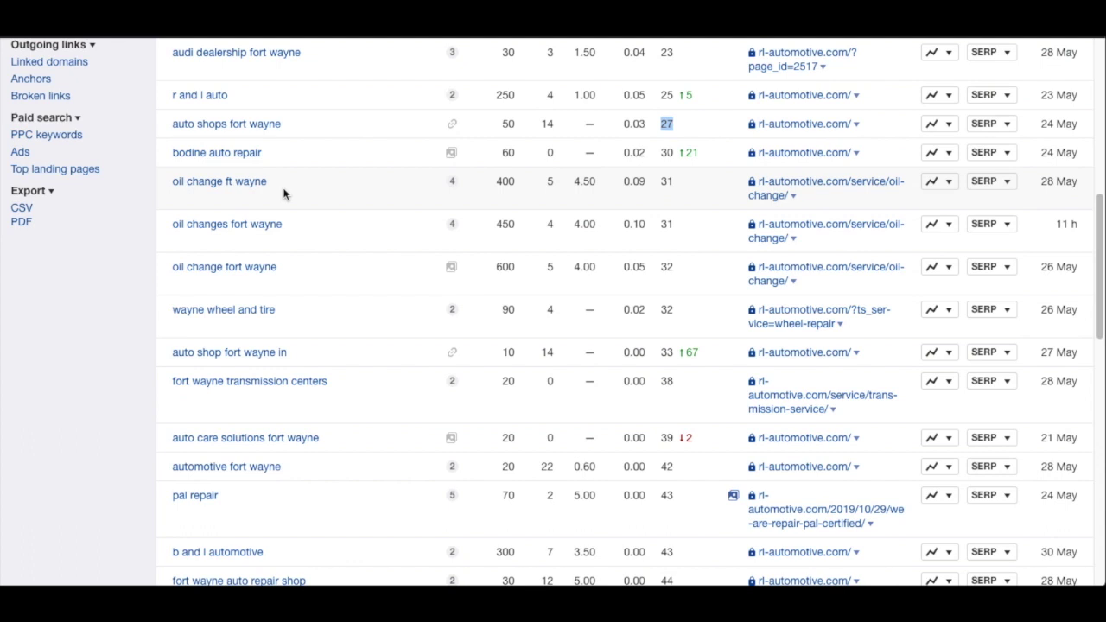
# Step: Open Ahrefs Keywords explorer in a new tab and look up "auto repair fort wayne" on Google for the United States
pyautogui.scroll(10, 284, 194)
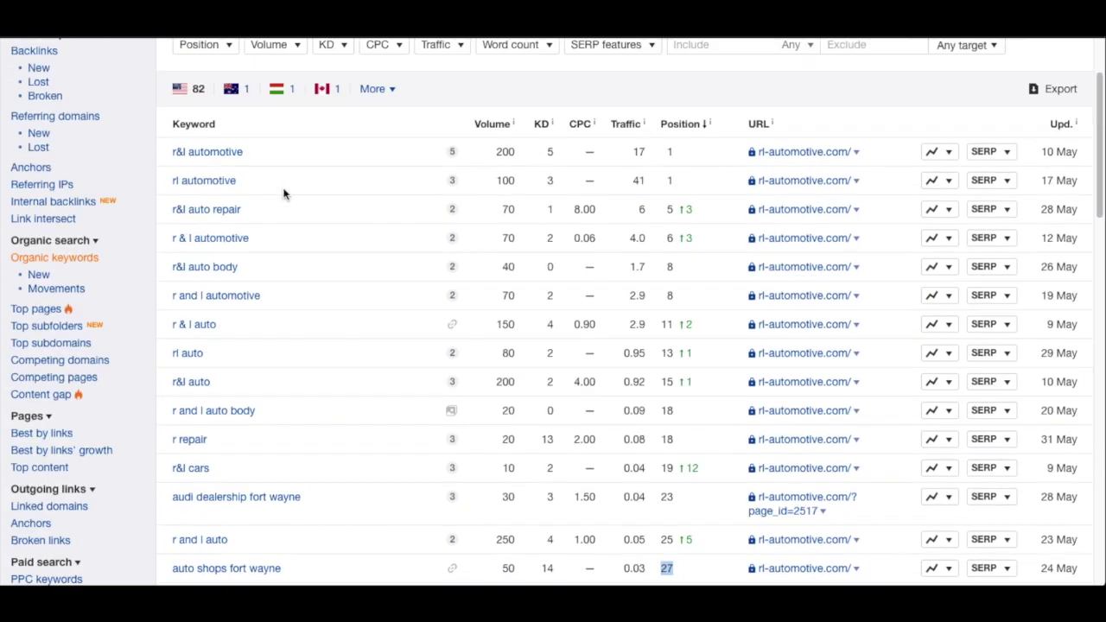
pyautogui.rightClick(259, 57)
pyautogui.click(325, 61)
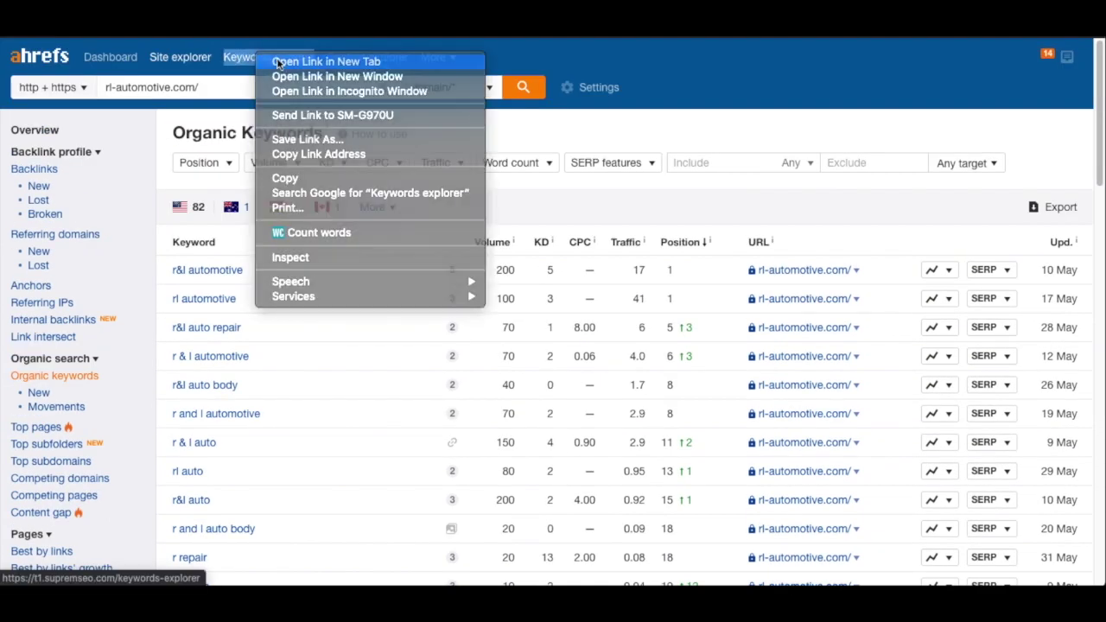
pyautogui.click(268, 58)
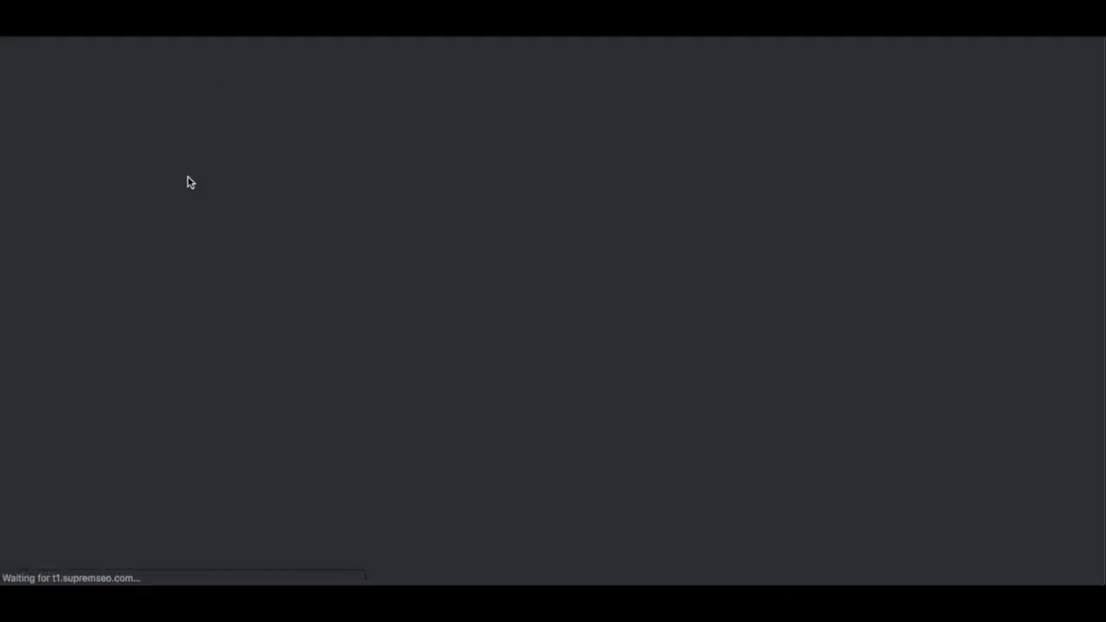
pyautogui.write('auto repair fort wayne')
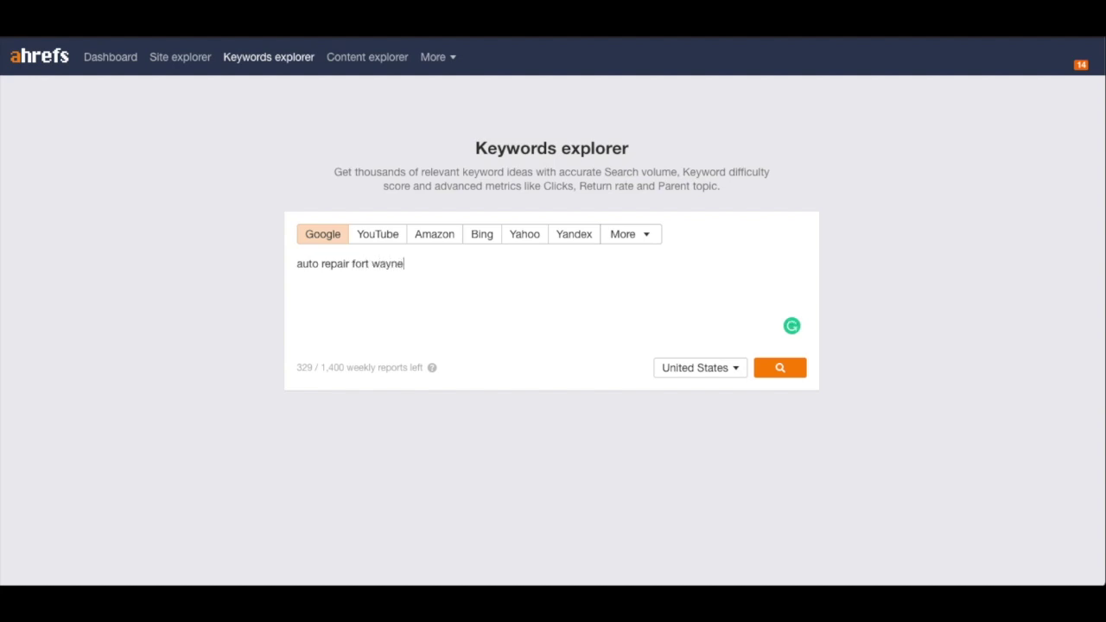
pyautogui.press('Return')
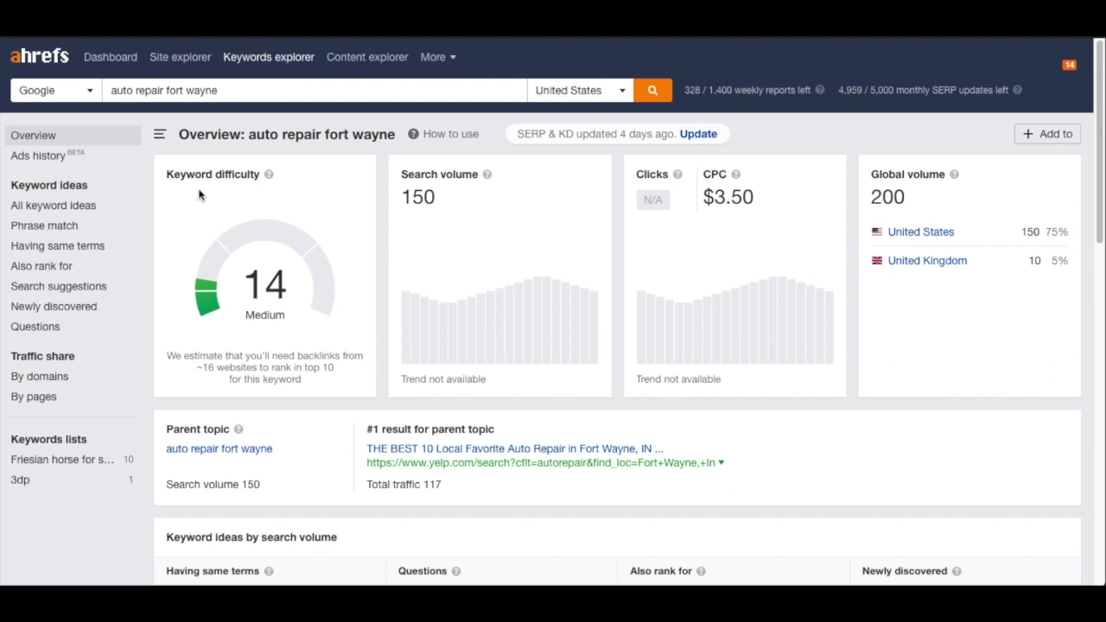
# Step: Enter volume 150 in B2 and KD 14 in C2 of the R & L Automotive KW sheet, using the Ahrefs metrics for "auto repair fort wayne"
pyautogui.doubleClick(251, 284)
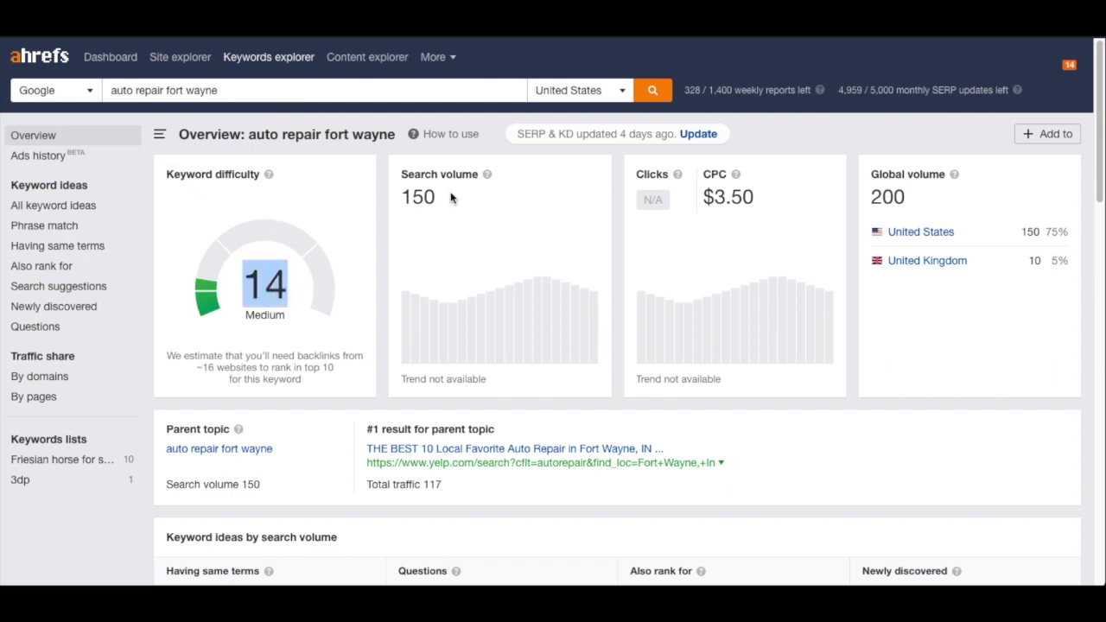
pyautogui.moveTo(411, 197); pyautogui.dragTo(436, 198)
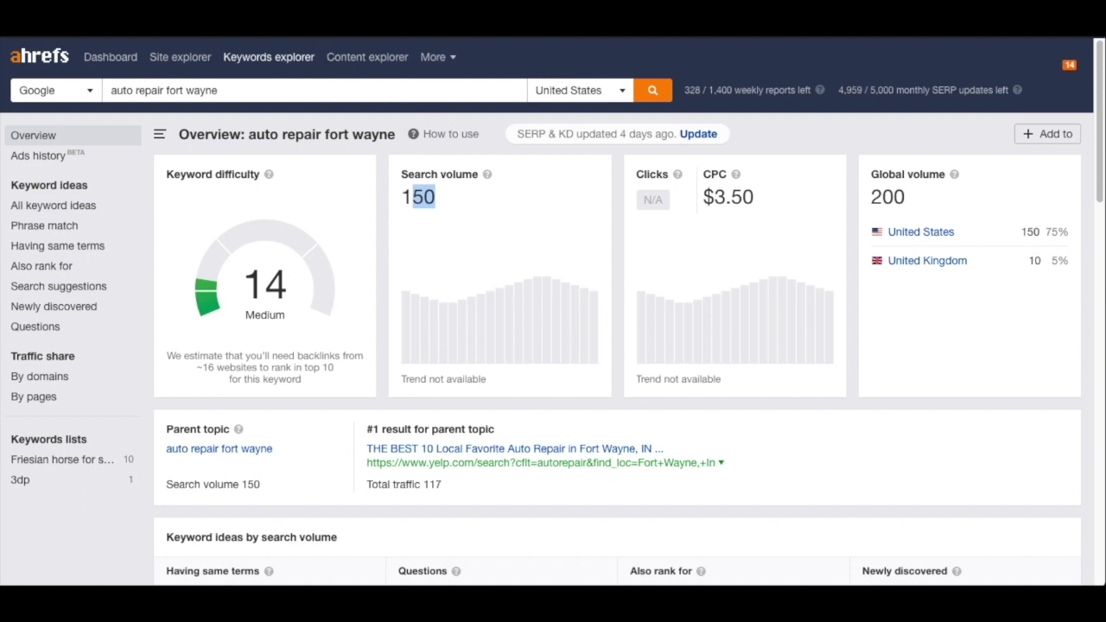
pyautogui.hotkey('ctrl', 'Tab')
pyautogui.doubleClick(222, 184)
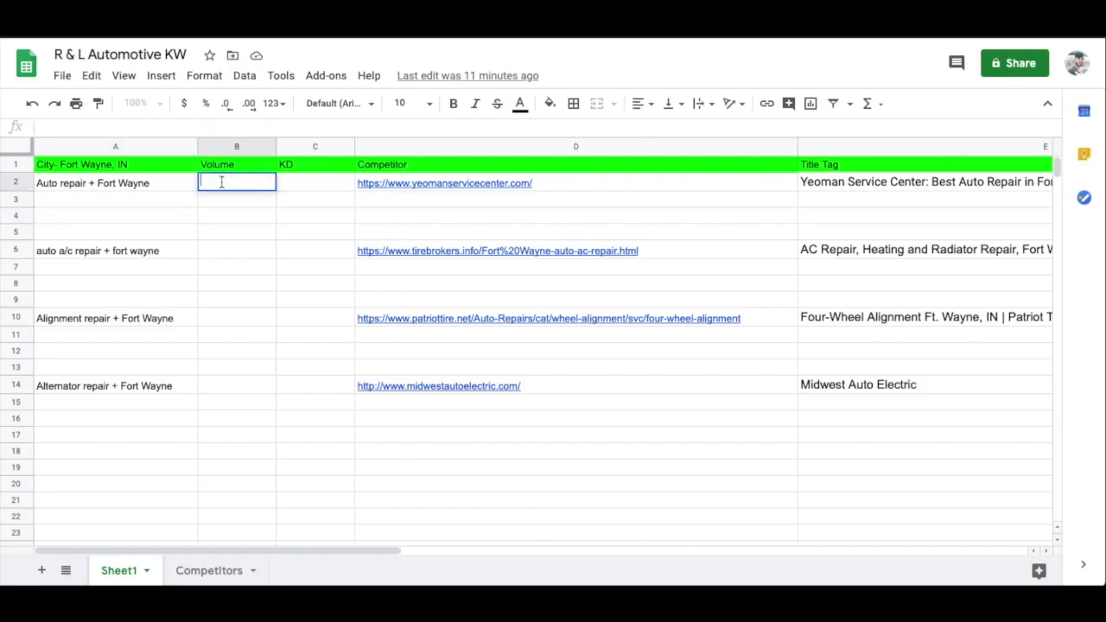
pyautogui.write('150')
pyautogui.press('Return')
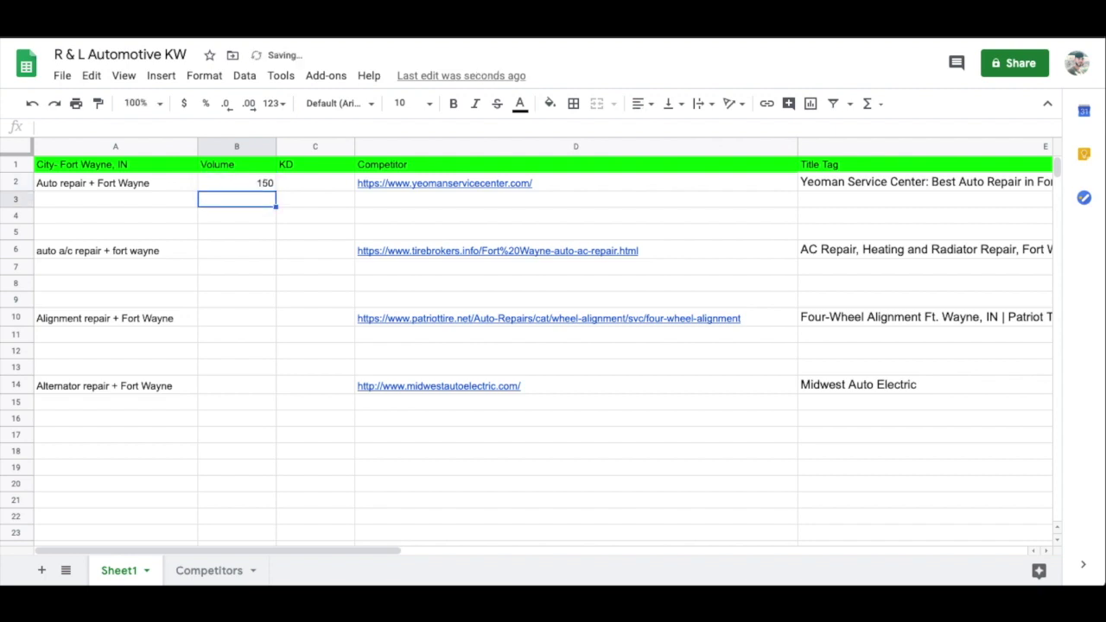
pyautogui.press('Right')
pyautogui.press('Up')
pyautogui.write('14')
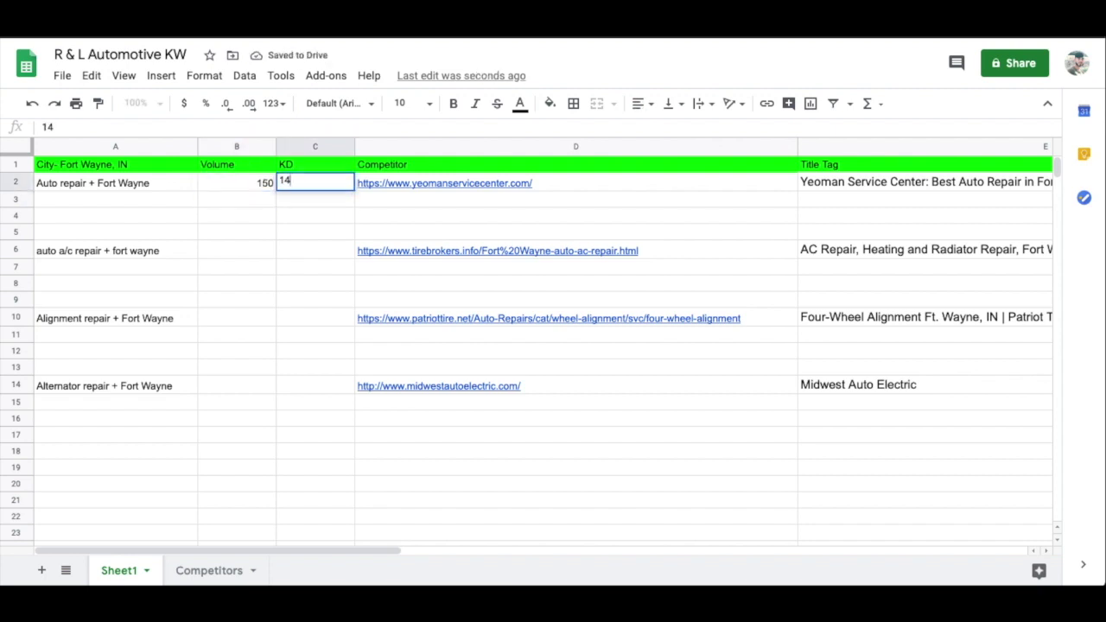
pyautogui.press('Return')
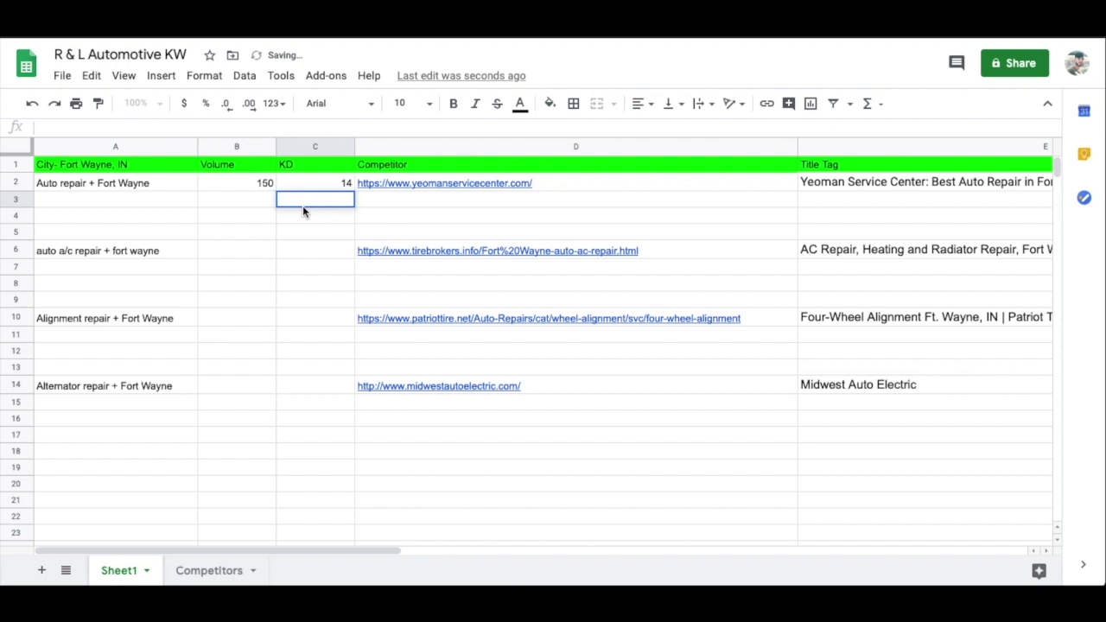
# Step: Copy the A6 keyword and look up "auto a/c repair fort wayne", without the plus sign, in Ahrefs Keywords explorer
pyautogui.click(170, 250)
pyautogui.doubleClick(169, 249)
pyautogui.rightClick(81, 248)
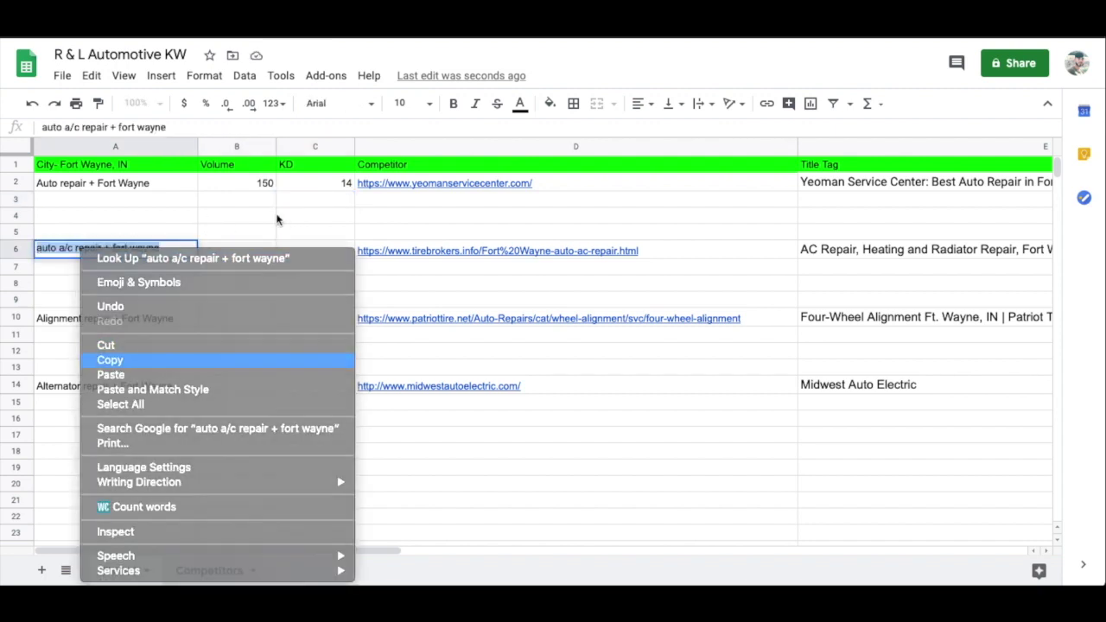
pyautogui.click(109, 360)
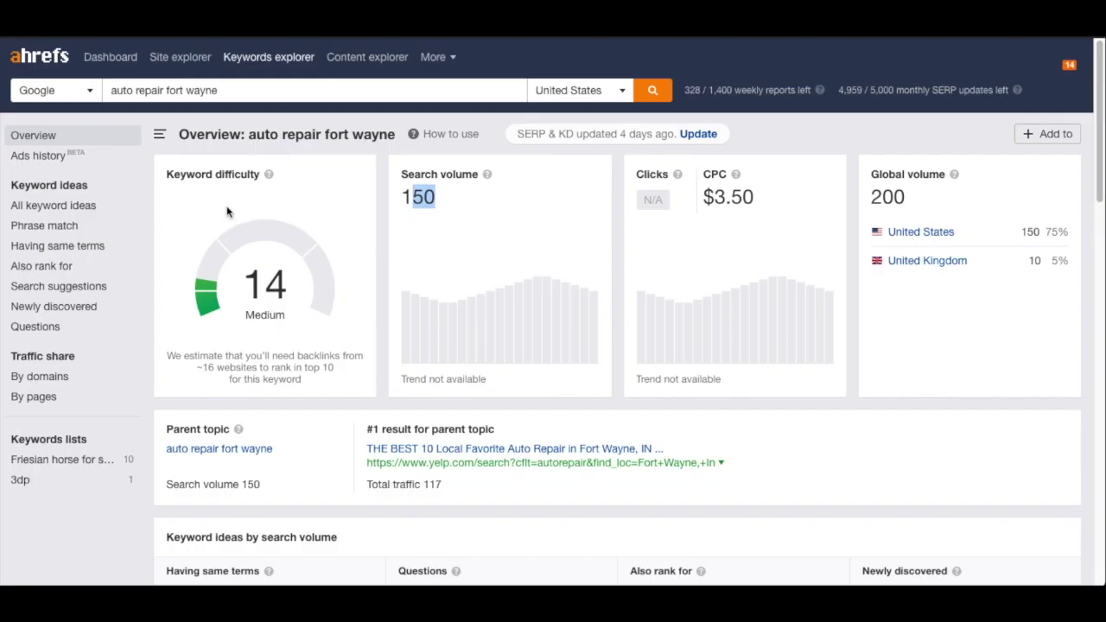
pyautogui.click(249, 88)
pyautogui.hotkey('ctrl', 'a')
pyautogui.hotkey('ctrl', 'v')
pyautogui.click(192, 90)
pyautogui.press('BackSpace')
pyautogui.press('BackSpace')
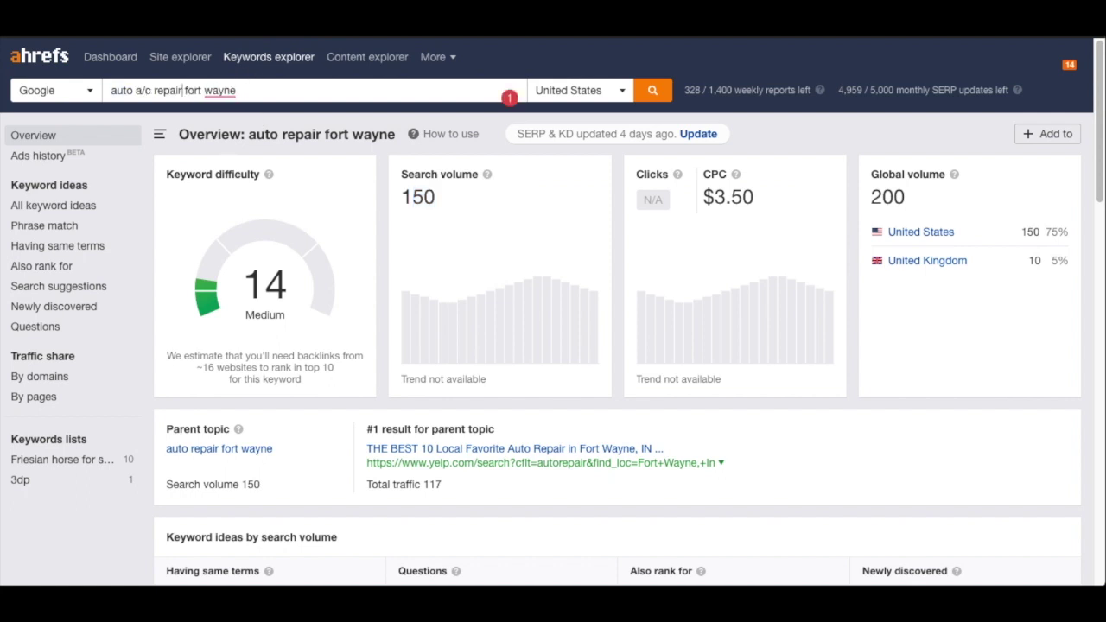
pyautogui.press('Return')
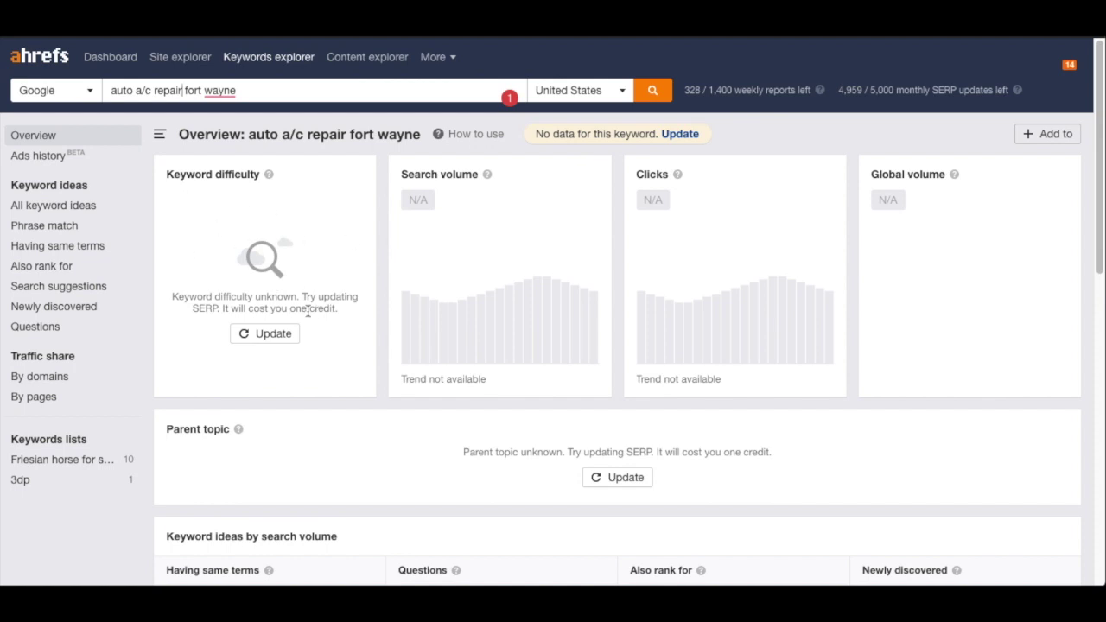
pyautogui.scroll(-2, 331, 324)
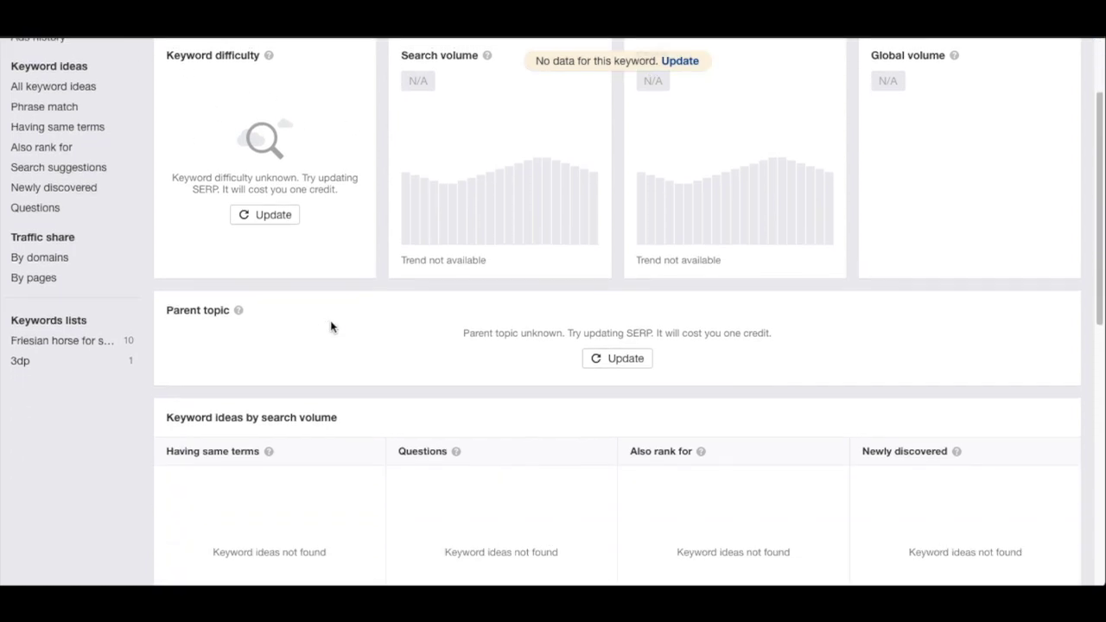
pyautogui.scroll(2, 330, 325)
# Step: Copy "auto a/c repair fort wayne" and look it up in SEMrush's Keyword Magic Tool
pyautogui.moveTo(257, 95); pyautogui.dragTo(112, 90)
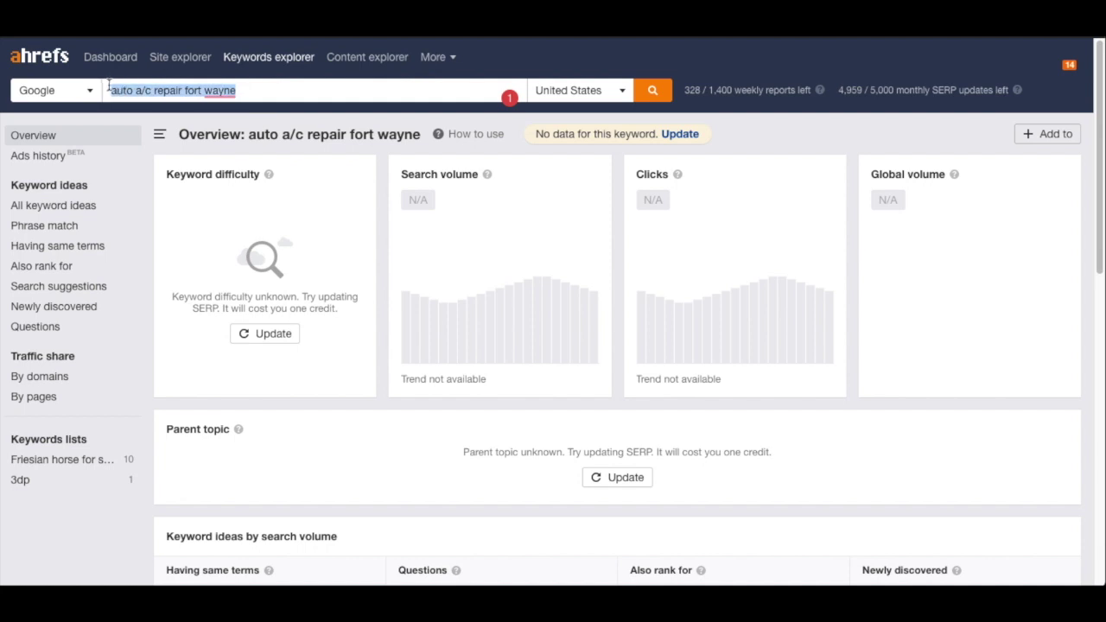
pyautogui.rightClick(159, 92)
pyautogui.click(216, 204)
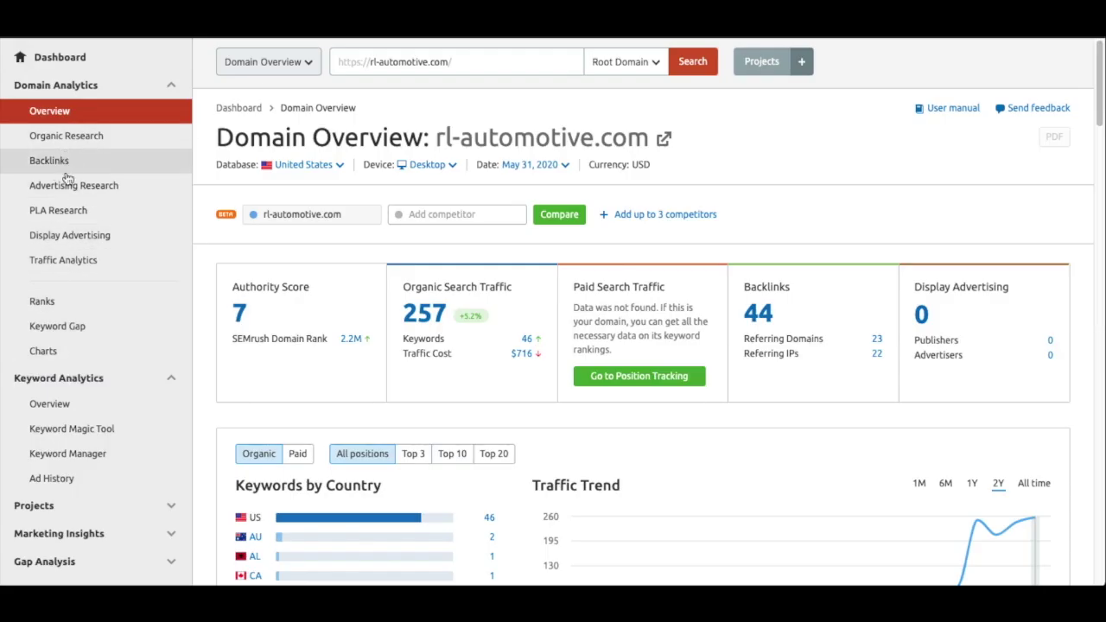
pyautogui.click(69, 432)
pyautogui.rightClick(536, 65)
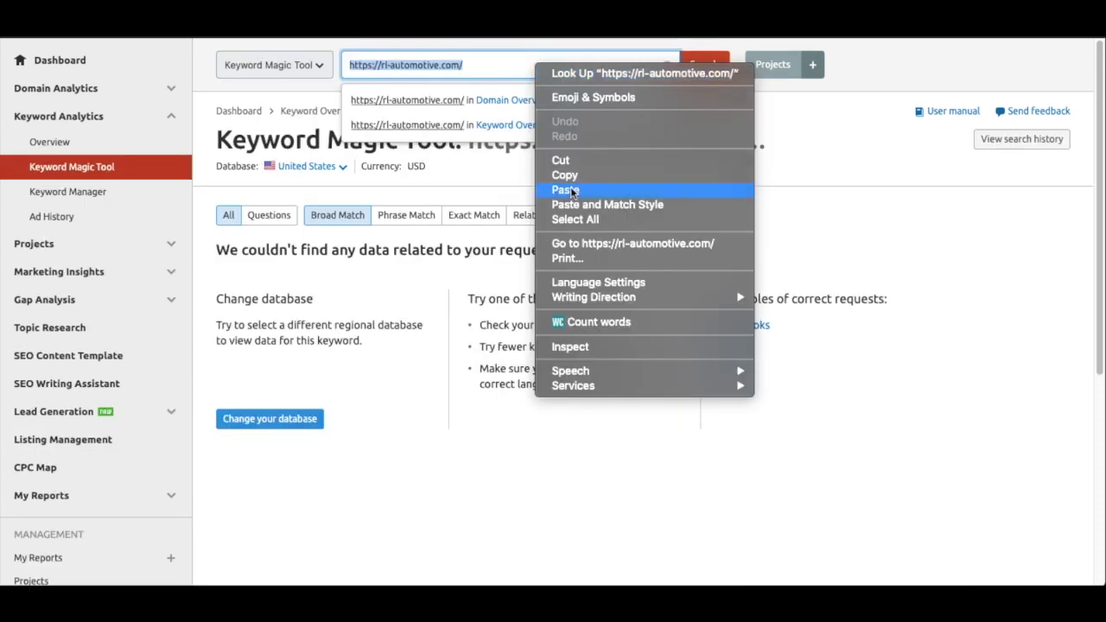
pyautogui.click(574, 189)
pyautogui.click(716, 67)
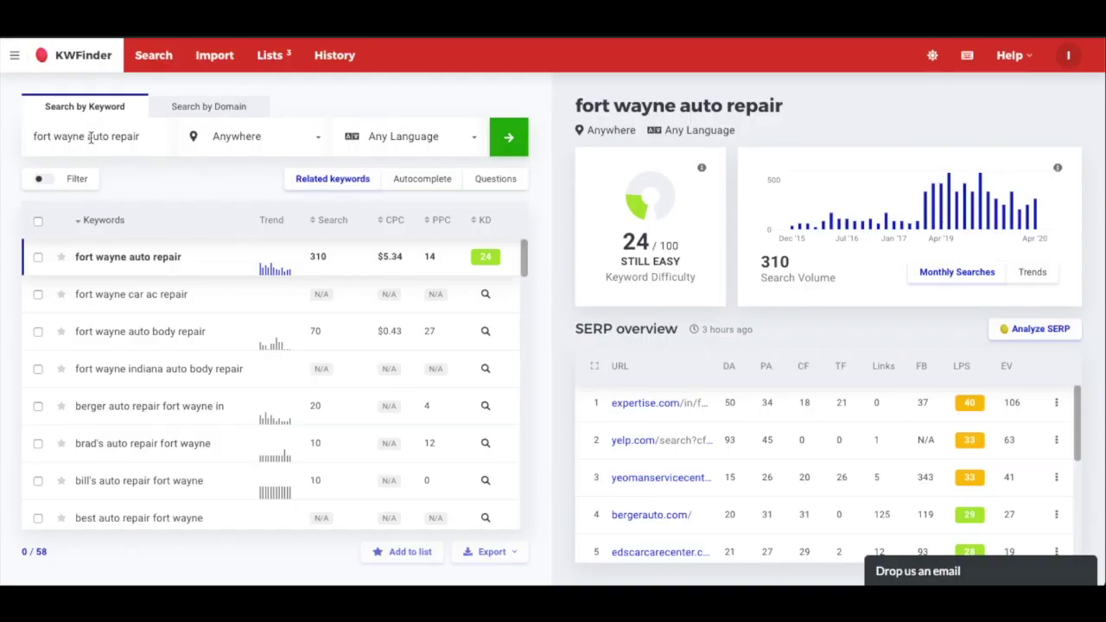
# Step: Switch to KWFinder, look up "auto a/c repair fort wayne", and highlight the keyword in the related keywords list
pyautogui.doubleClick(90, 139)
pyautogui.rightClick(90, 139)
pyautogui.click(129, 257)
pyautogui.click(512, 139)
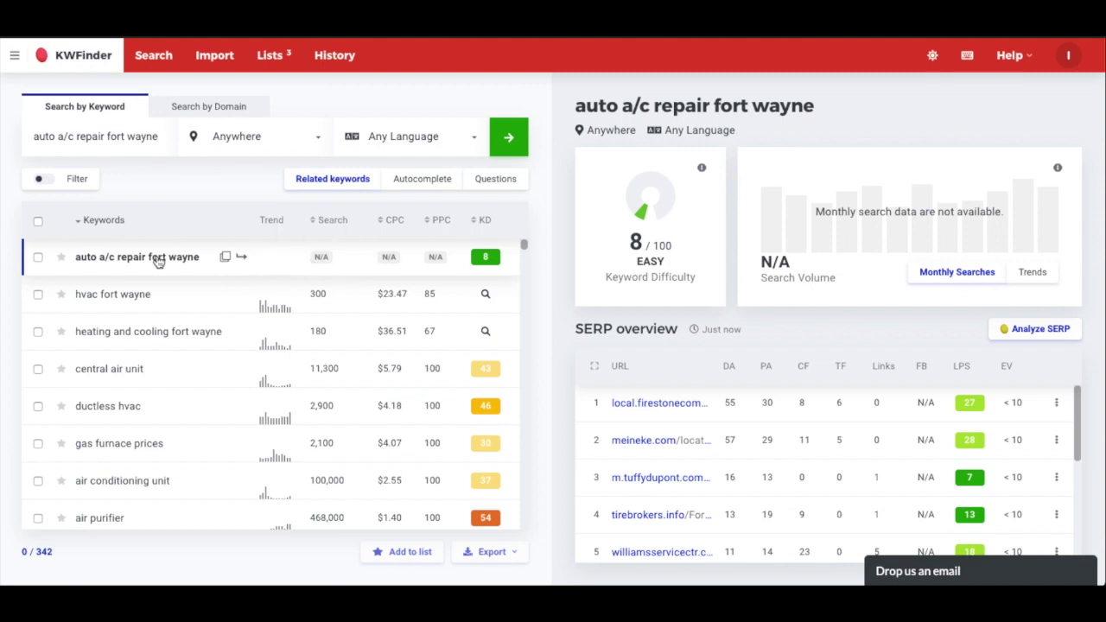
pyautogui.moveTo(70, 256); pyautogui.dragTo(200, 259)
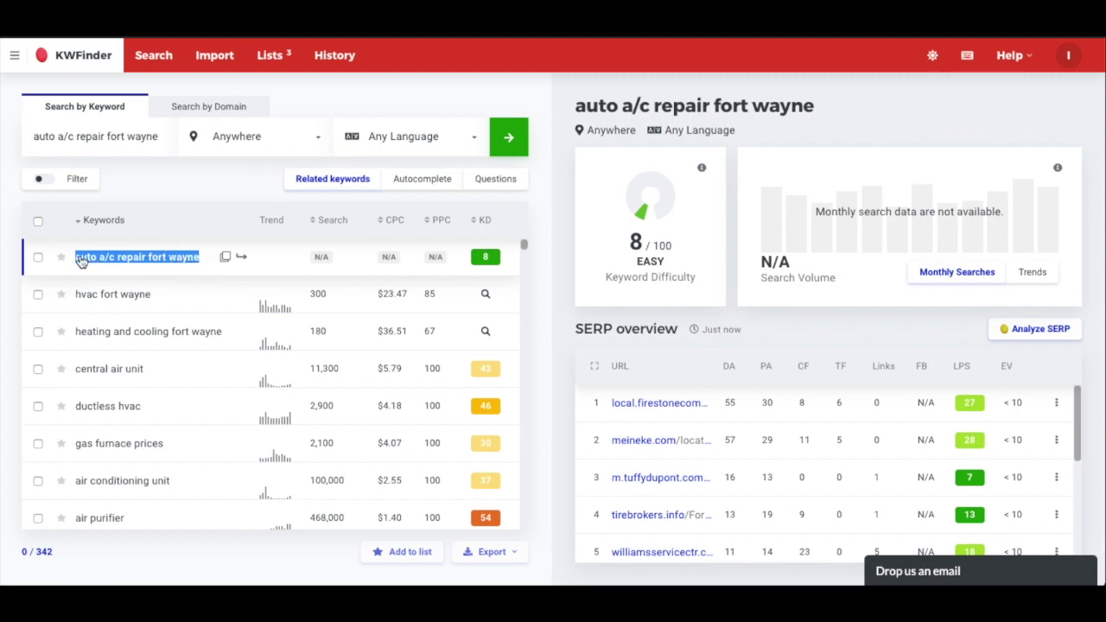
pyautogui.click(216, 188)
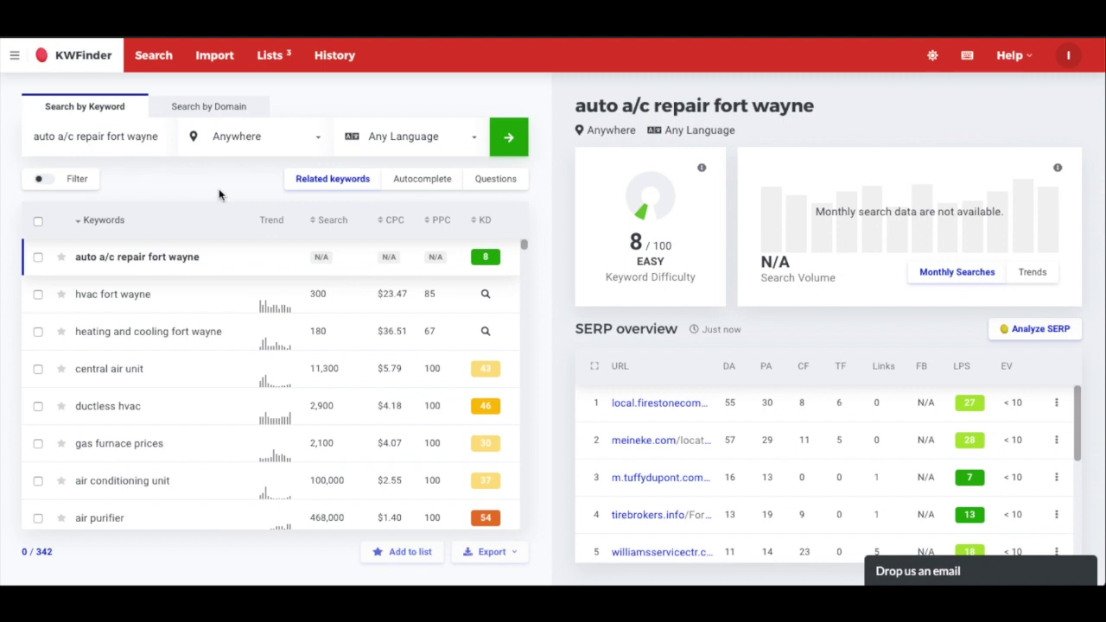
# Step: Return to the keyword sheet and enter KD 8 for "auto a/c repair + fort wayne" in C6
pyautogui.moveTo(489, 263)
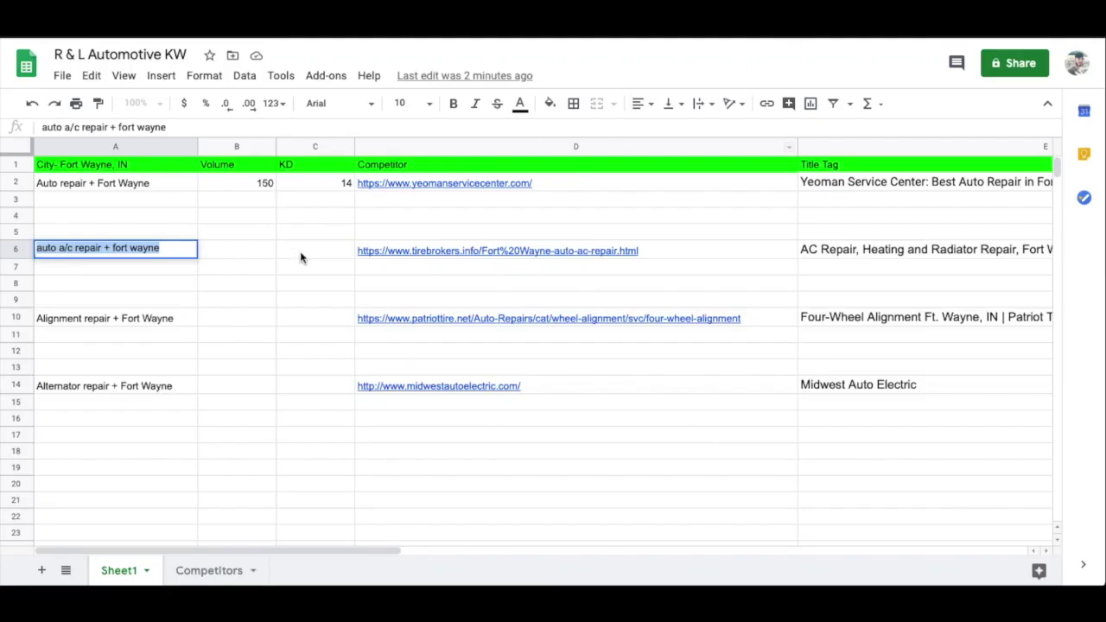
pyautogui.click(303, 251)
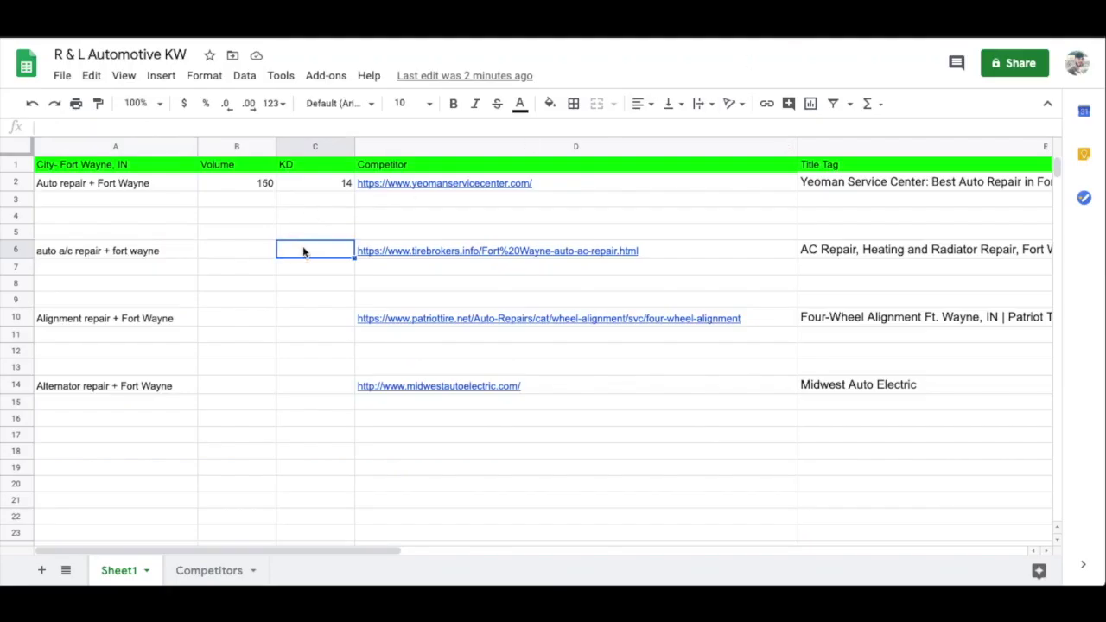
pyautogui.write('8')
pyautogui.click(312, 318)
# Step: Copy the "Alignment repair + Fort Wayne" keyword text from A10
pyautogui.click(181, 316)
pyautogui.doubleClick(184, 316)
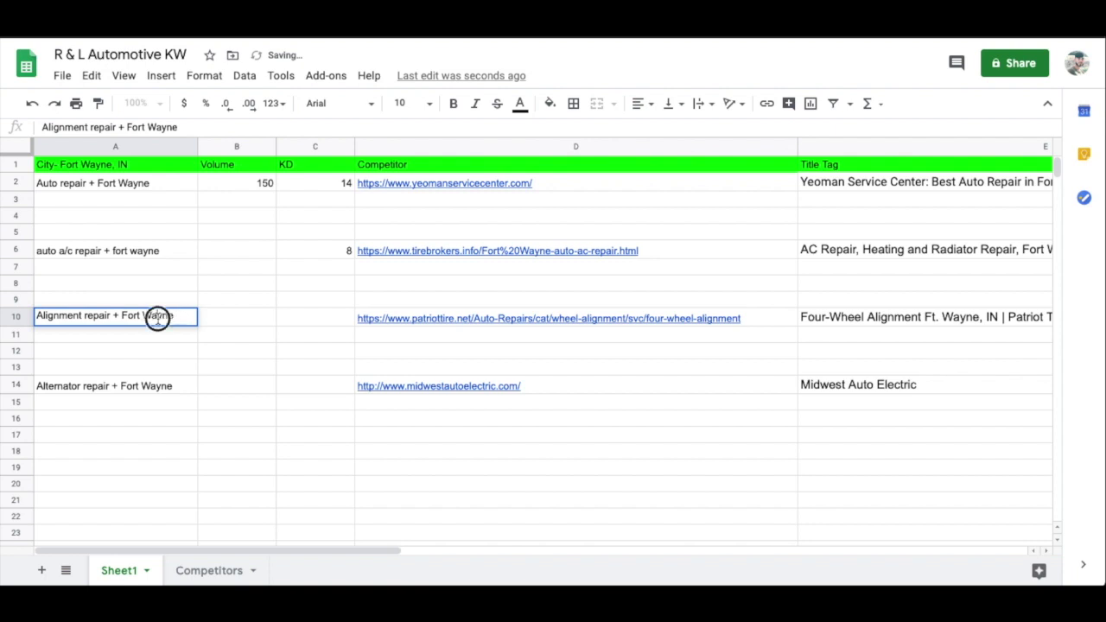
pyautogui.tripleClick(157, 318)
pyautogui.rightClick(158, 322)
pyautogui.click(151, 309)
pyautogui.rightClick(145, 317)
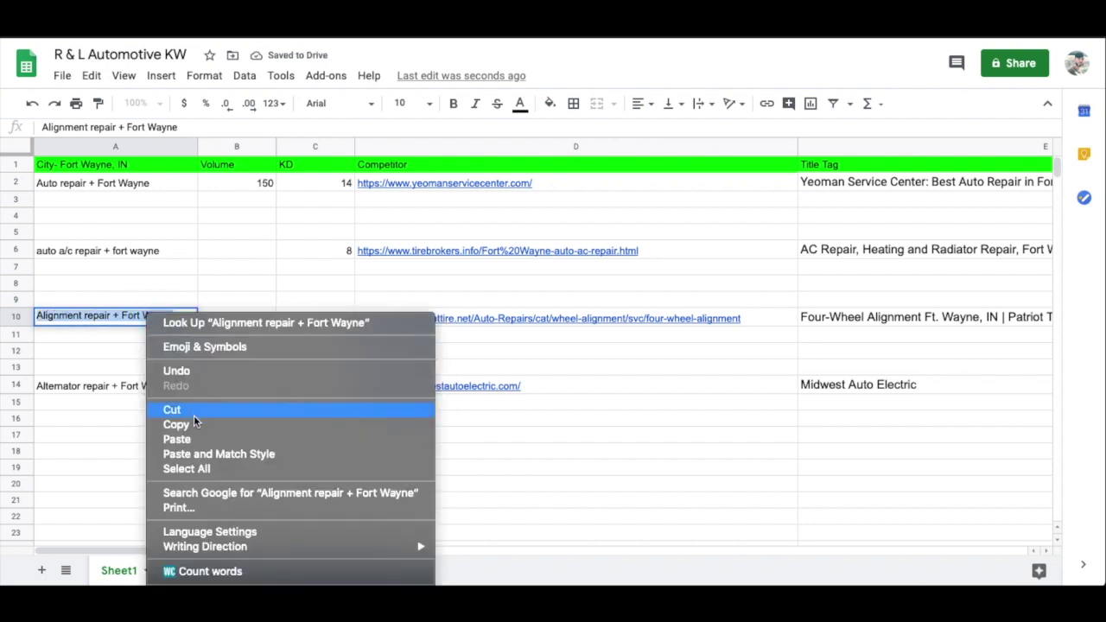
pyautogui.click(193, 423)
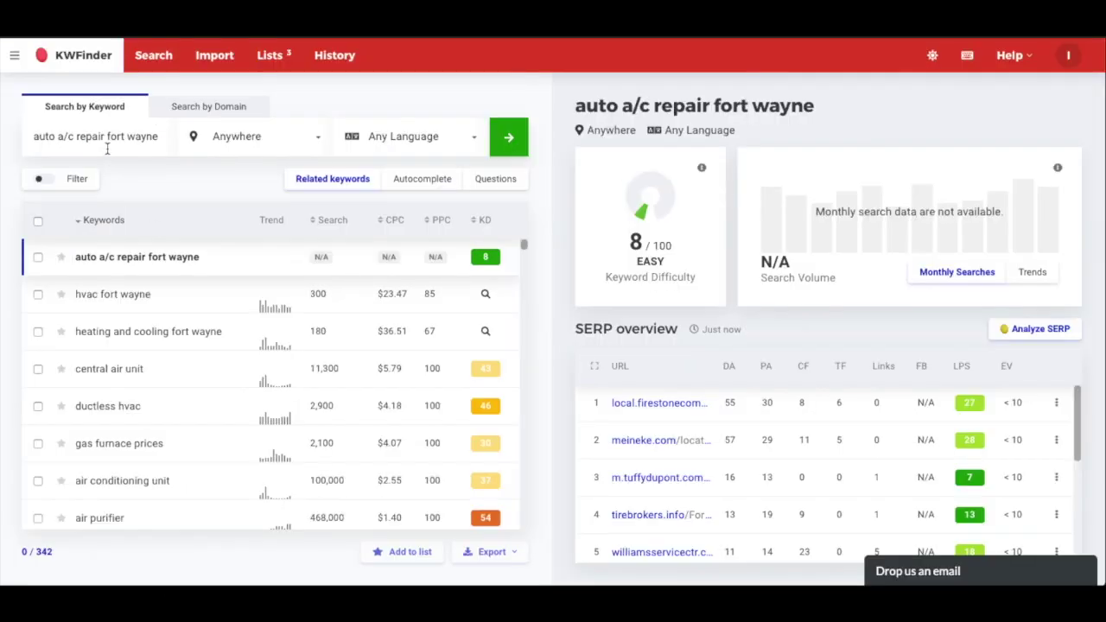
# Step: Look up "alignment repair fort wayne" in KWFinder and enter its KD of 16 in C10 of the keyword sheet
pyautogui.tripleClick(104, 135)
pyautogui.rightClick(90, 125)
pyautogui.click(134, 256)
pyautogui.press('Return')
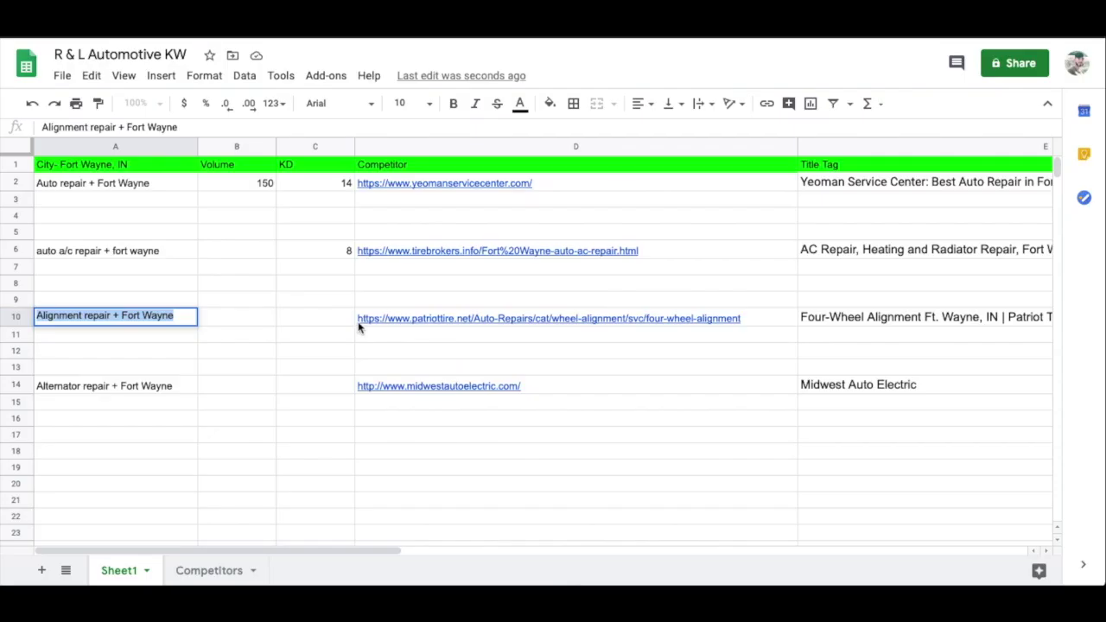
pyautogui.doubleClick(328, 317)
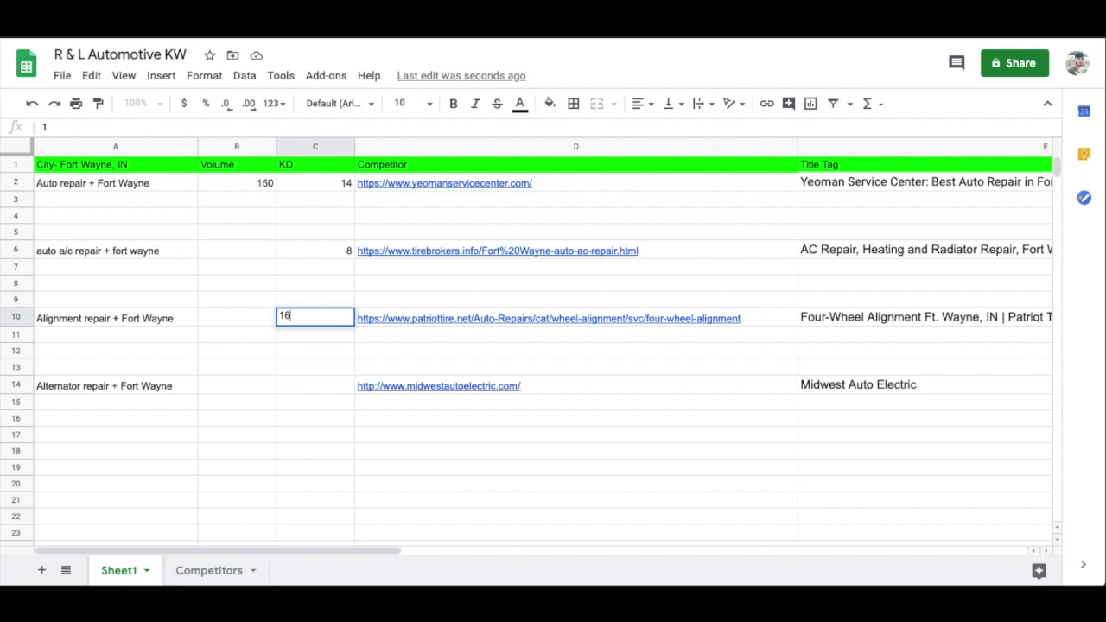
pyautogui.click(331, 350)
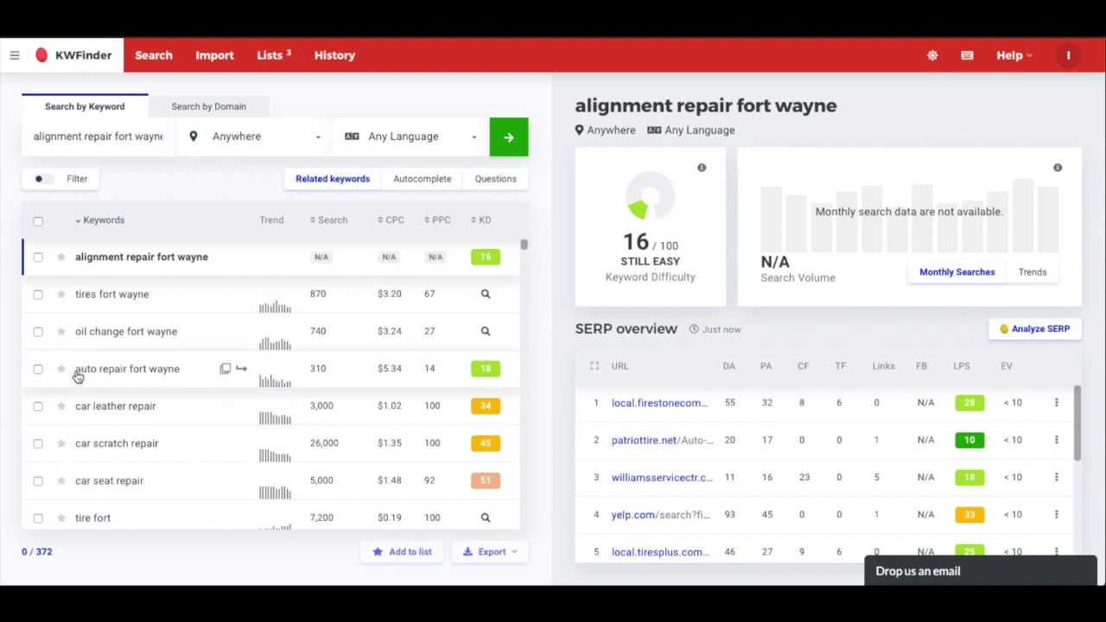
# Step: Copy the related keyword "oil change fort wayne" from KWFinder and paste it into A18 of the keyword sheet
pyautogui.moveTo(74, 331); pyautogui.dragTo(179, 336)
pyautogui.rightClick(179, 336)
pyautogui.click(184, 360)
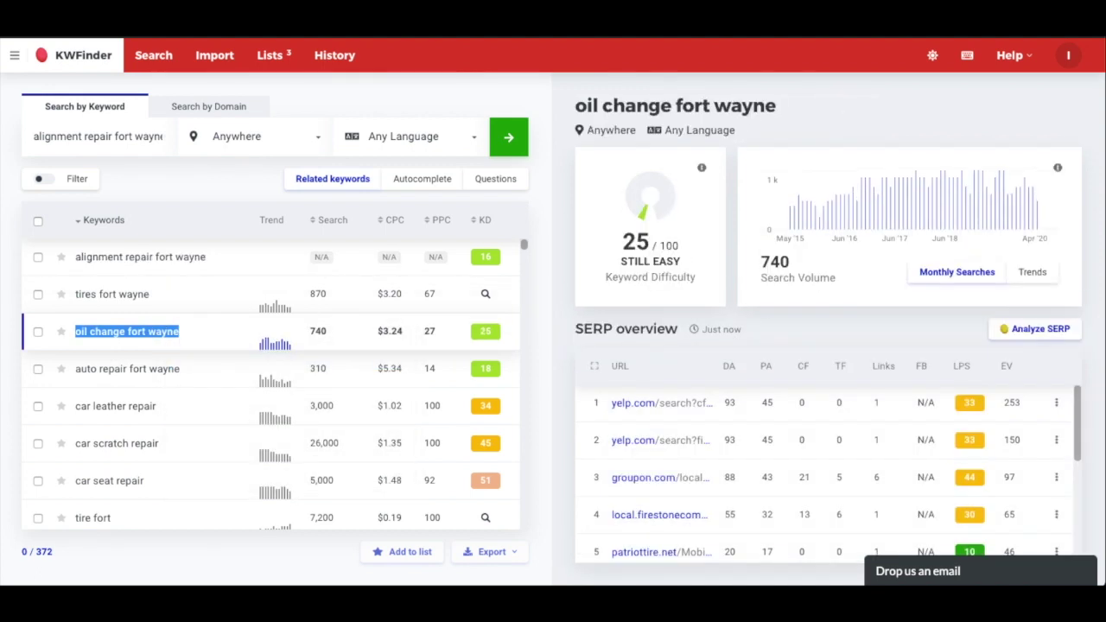
pyautogui.press('super+Tab')
pyautogui.rightClick(70, 450)
pyautogui.click(155, 149)
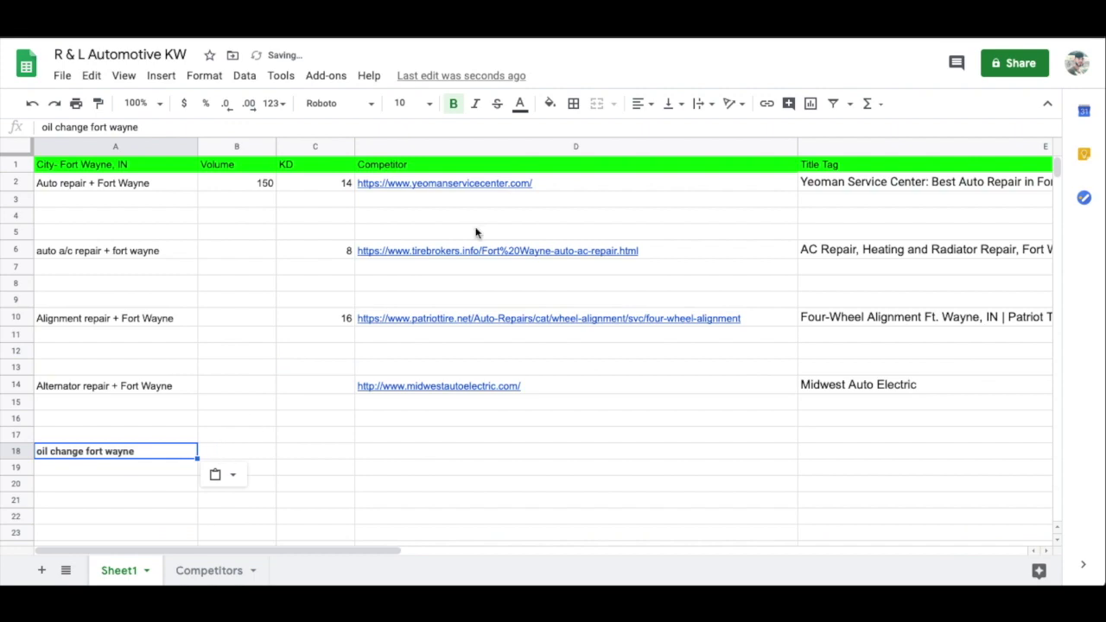
# Step: Take the "oil change fort wayne" metrics from KWFinder and record volume 740 and KD 25 in row 18
pyautogui.moveTo(476, 183)
pyautogui.press('super+Tab')
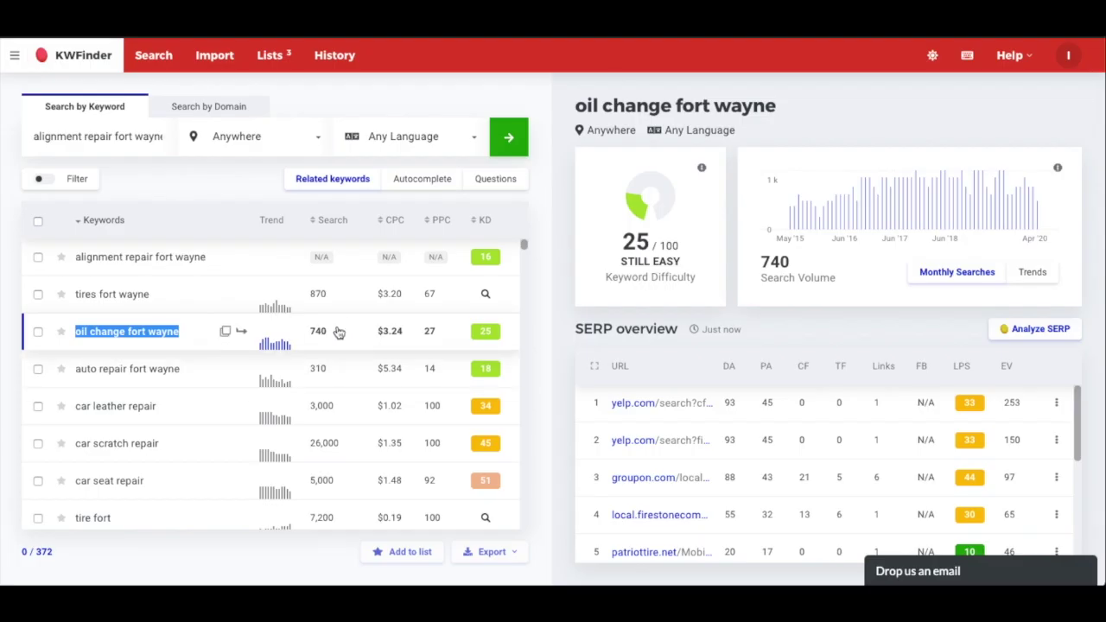
pyautogui.doubleClick(319, 334)
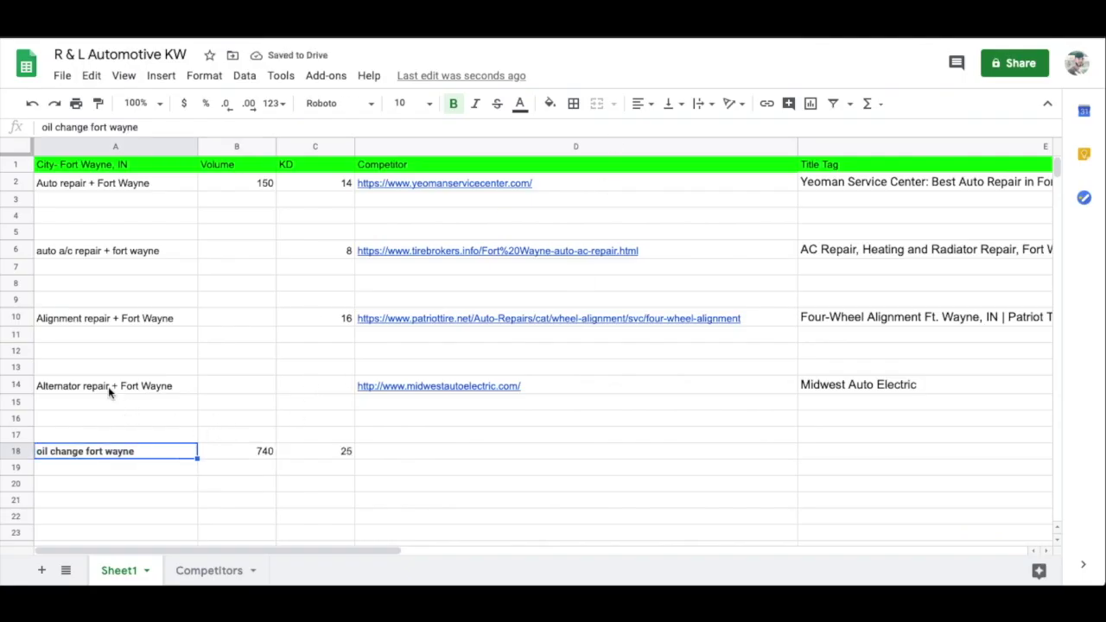
# Step: Select the A14 keyword and look up "alternator repair fort wayne" in SEMrush's Keyword Magic Tool
pyautogui.click(172, 389)
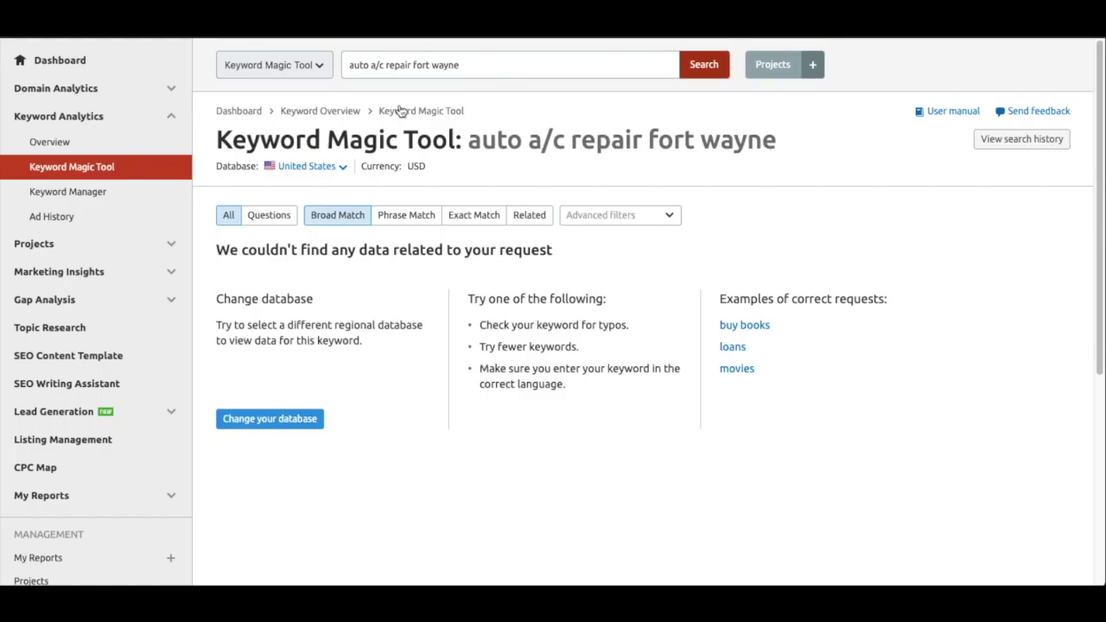
pyautogui.click(436, 69)
pyautogui.tripleClick(437, 69)
pyautogui.rightClick(436, 69)
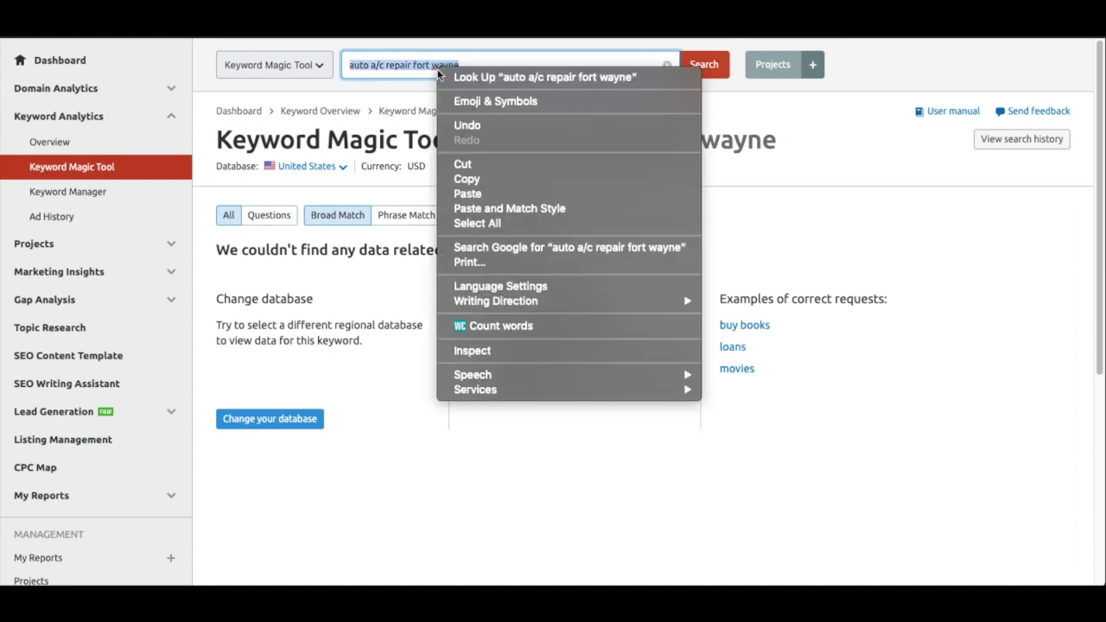
pyautogui.click(484, 191)
pyautogui.moveTo(394, 65); pyautogui.dragTo(348, 66)
pyautogui.write('alternator repai')
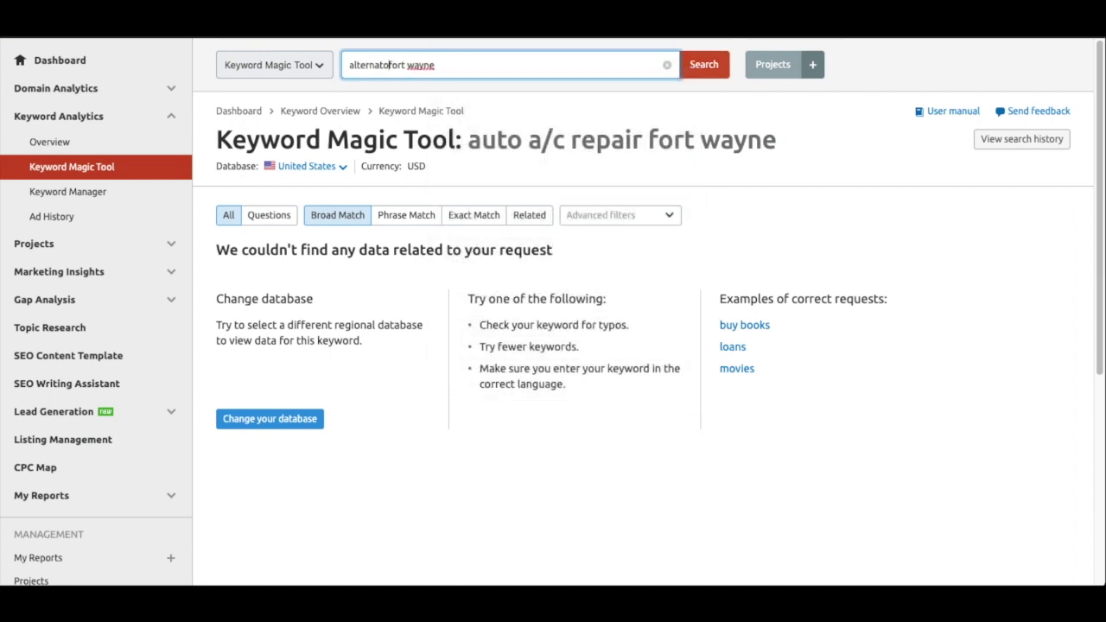
pyautogui.write('r')
pyautogui.press('Return')
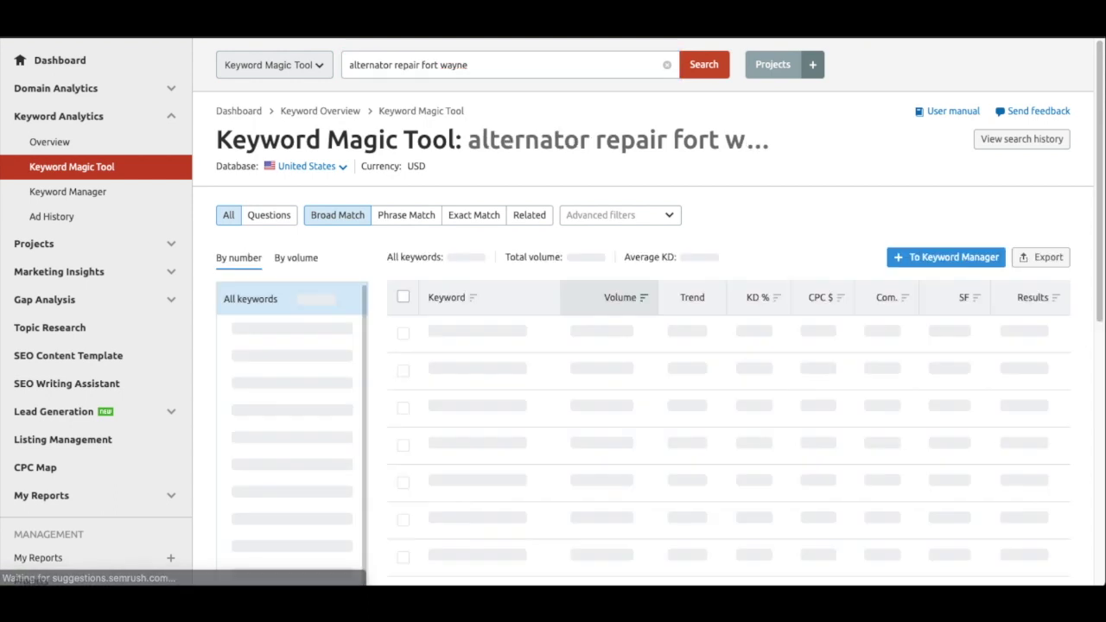
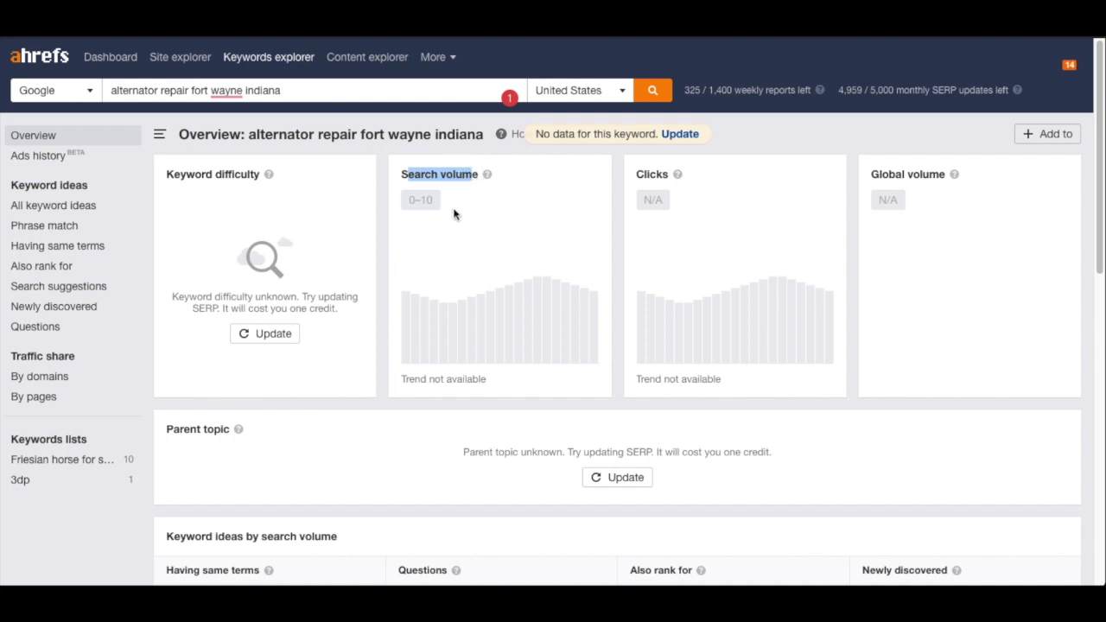
pyautogui.moveTo(311, 90); pyautogui.dragTo(106, 90)
pyautogui.click(309, 90)
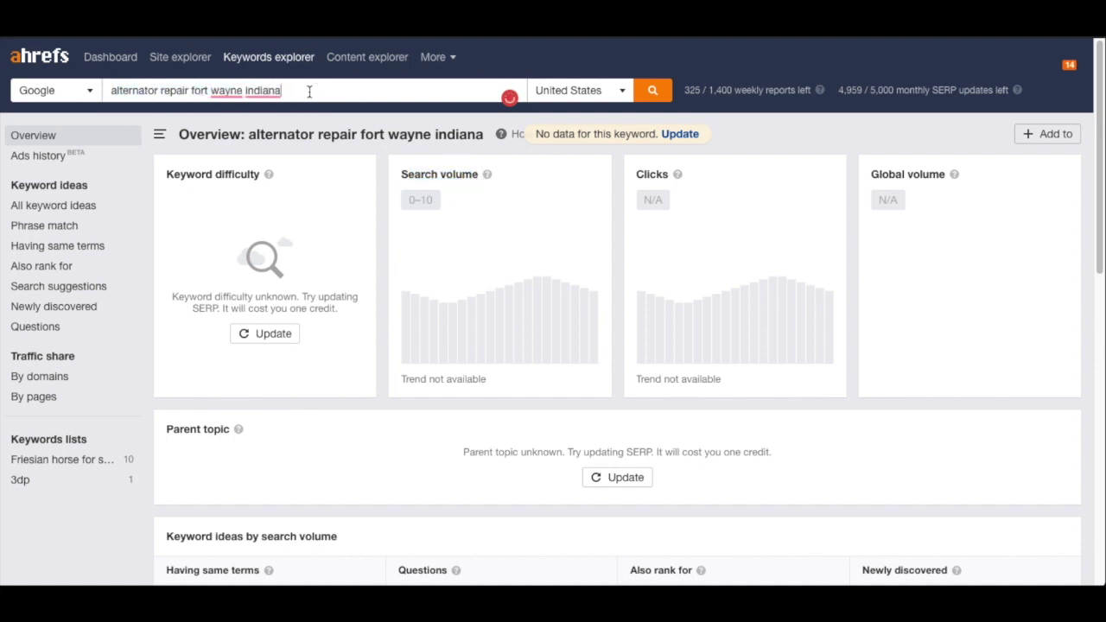
pyautogui.moveTo(311, 89); pyautogui.dragTo(112, 95)
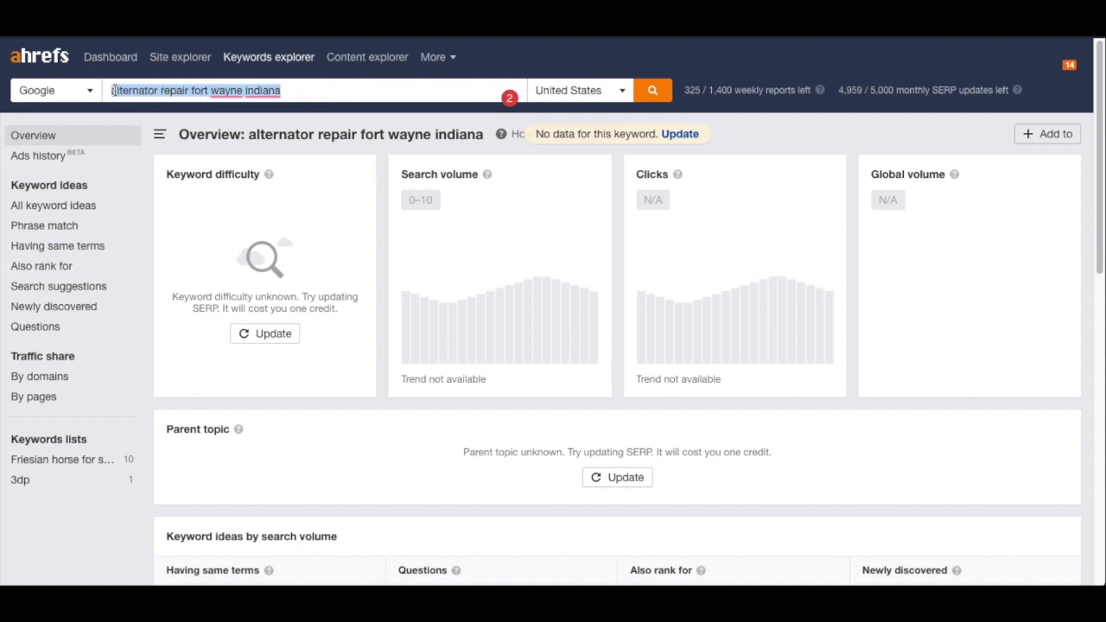
pyautogui.click(242, 89)
pyautogui.moveTo(244, 90); pyautogui.dragTo(305, 90)
pyautogui.click(306, 89)
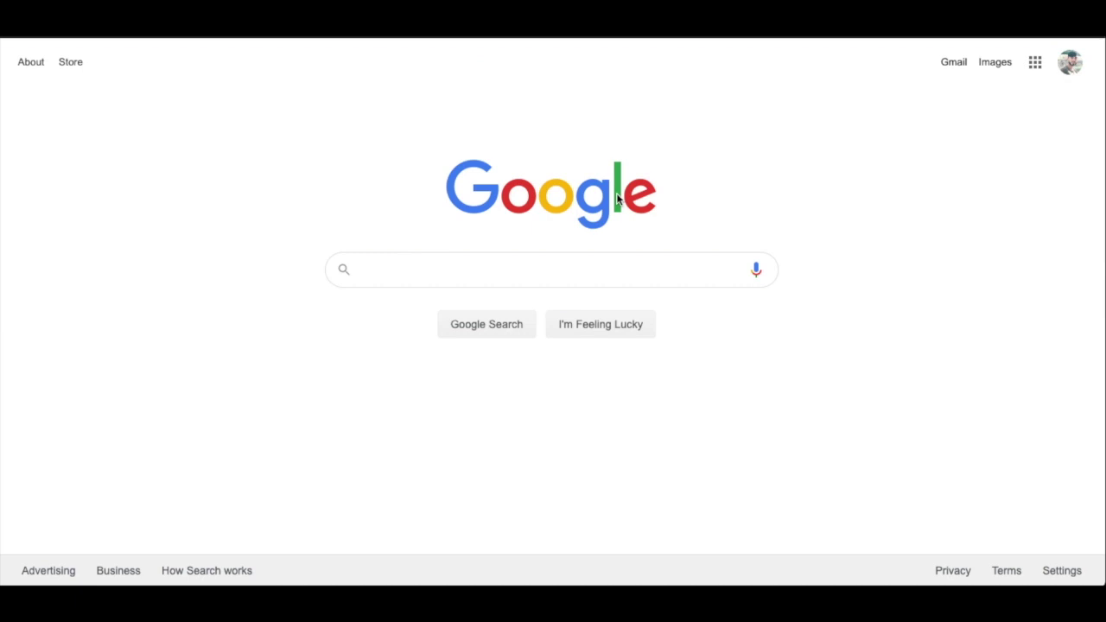
# Step: Open google.com in an incognito window and enter the query "alternator repair fort wayne"
pyautogui.click(465, 271)
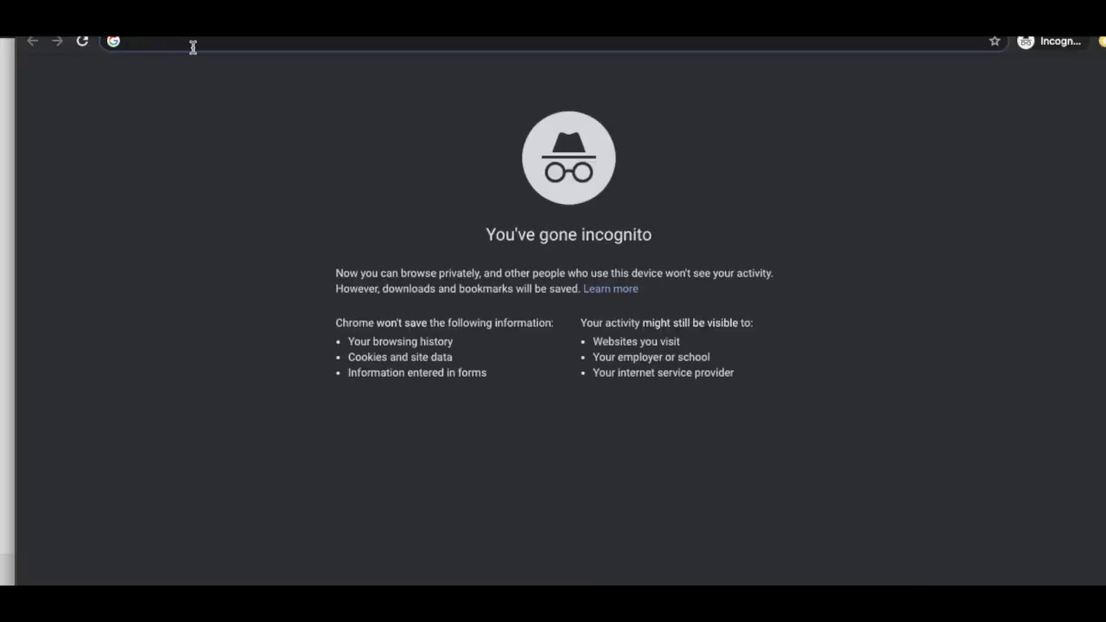
pyautogui.write('google.com')
pyautogui.press('Return')
pyautogui.write('alternator rep')
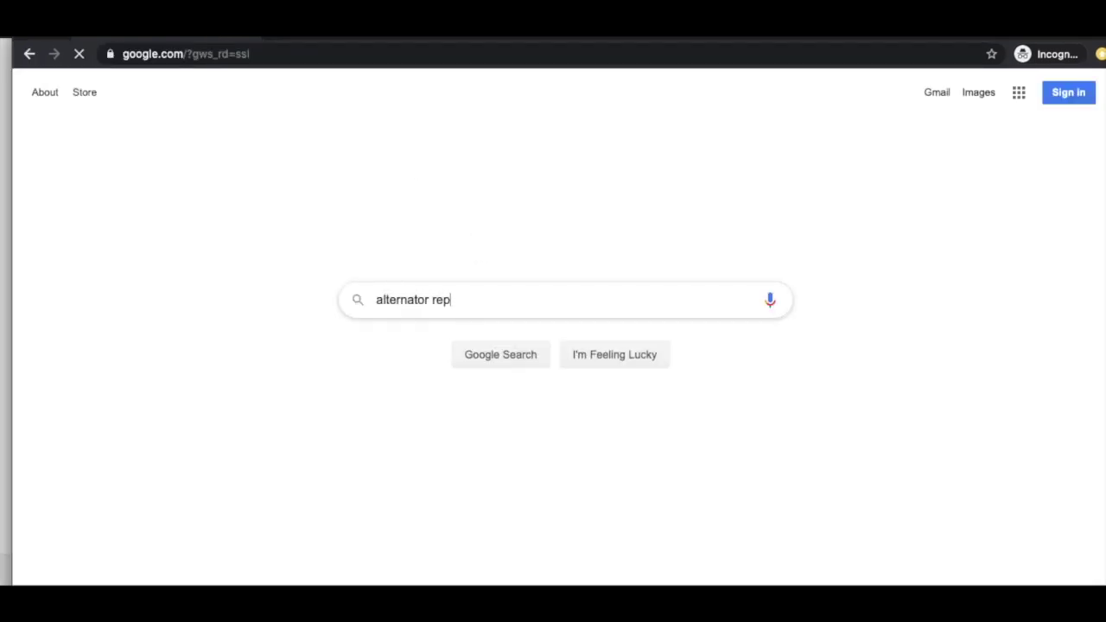
pyautogui.write('air fort way')
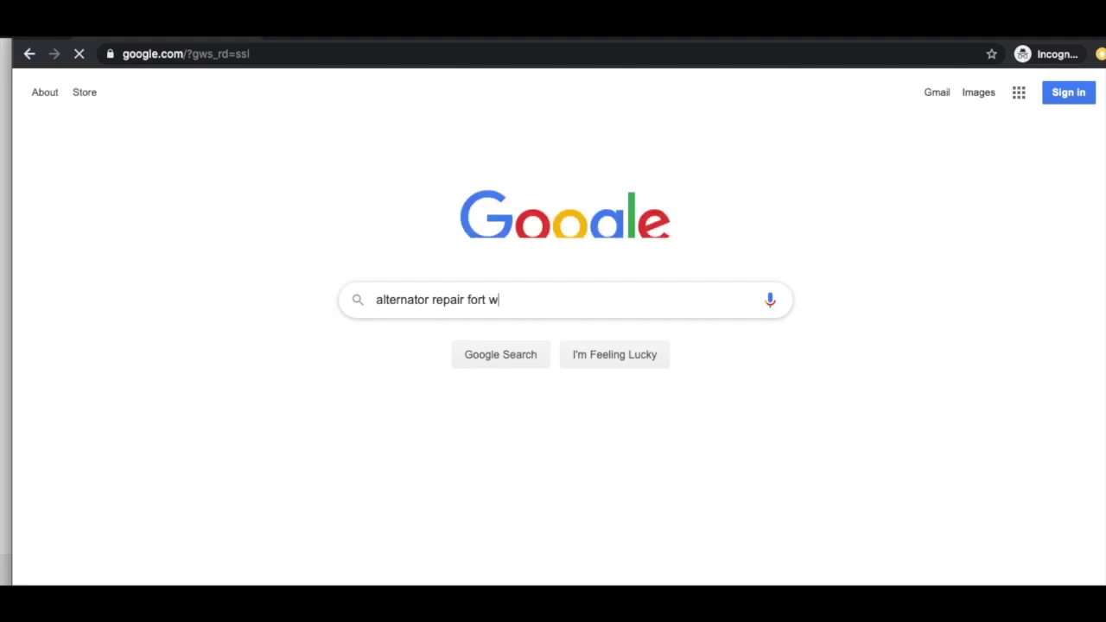
pyautogui.write('ne')
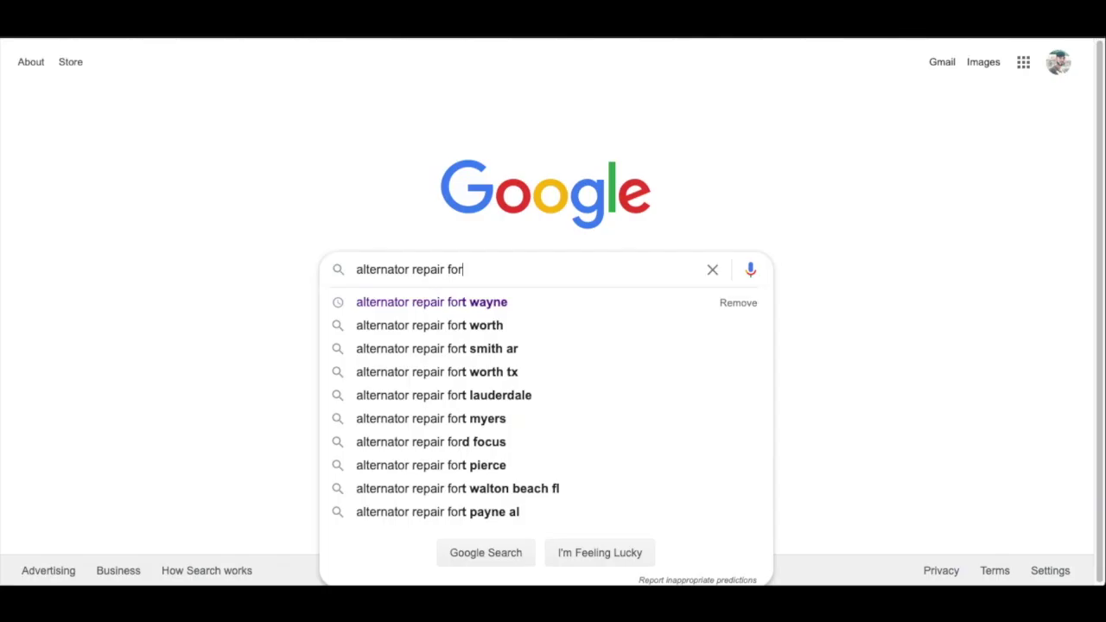
# Step: Search Google for "alternator repair fort wayne" in the regular window and check the query's volume, suggestions and results
pyautogui.click(480, 303)
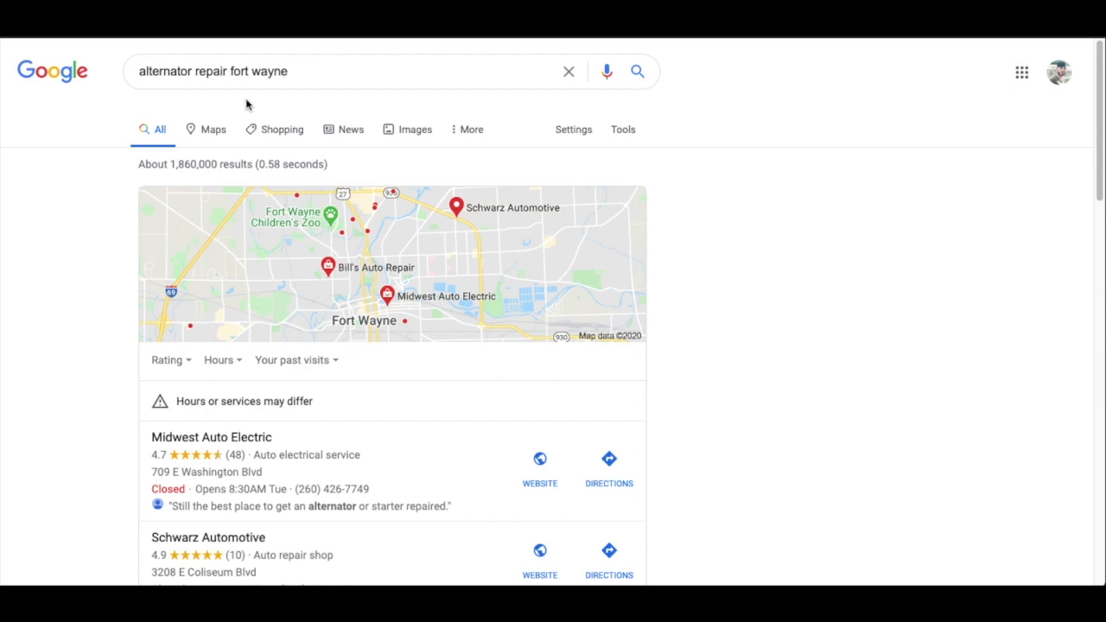
pyautogui.click(320, 74)
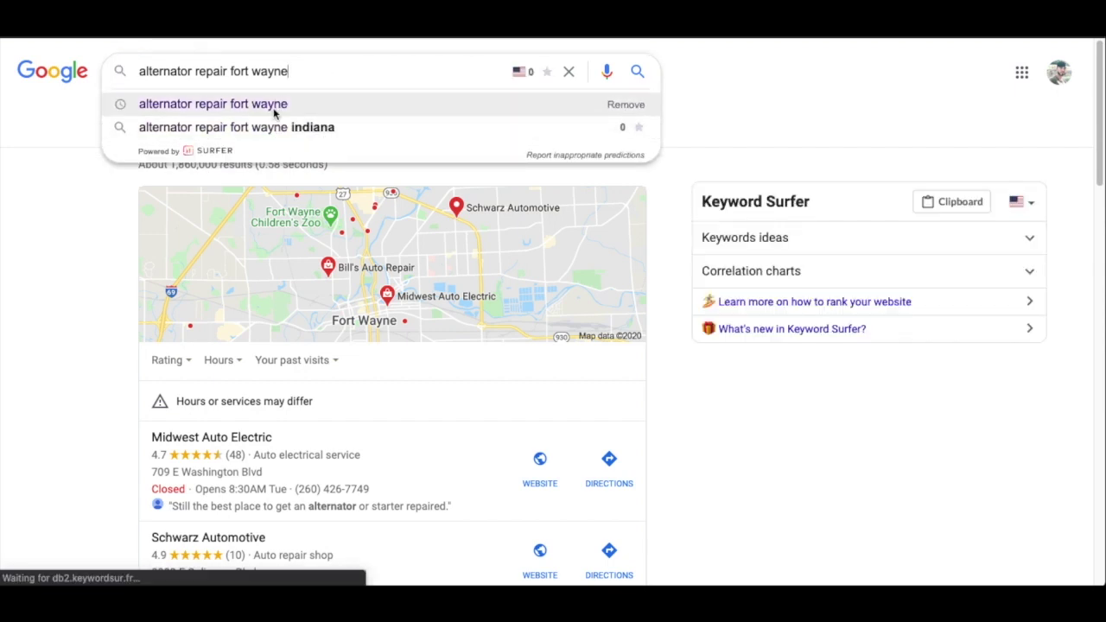
pyautogui.click(91, 299)
pyautogui.click(316, 72)
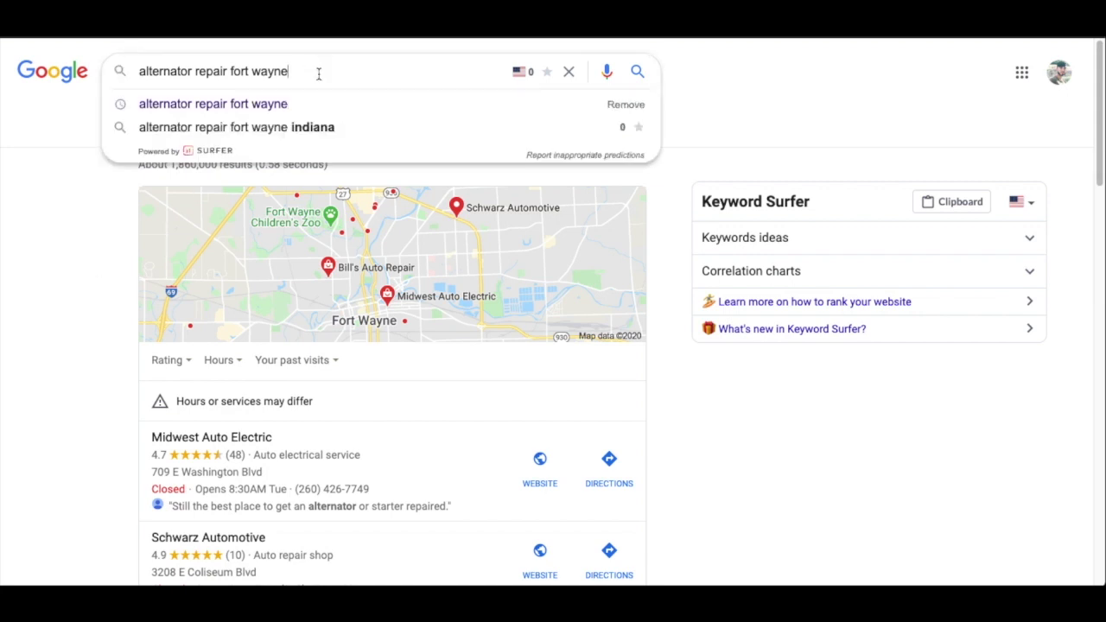
pyautogui.scroll(-10, 89, 291)
pyautogui.scroll(10, 87, 293)
pyautogui.click(97, 231)
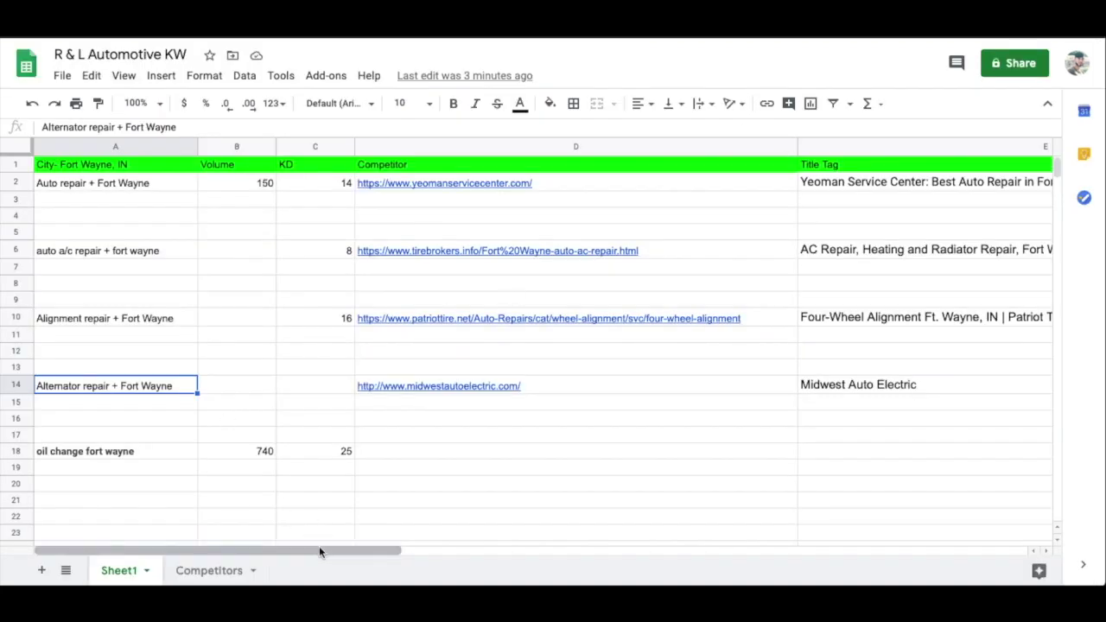
# Step: Select the A2 keyword in the keyword sheet and search Google for "auto repair fort wayne"
pyautogui.click(294, 549)
pyautogui.doubleClick(165, 183)
pyautogui.click(135, 181)
pyautogui.moveTo(136, 181); pyautogui.dragTo(36, 180)
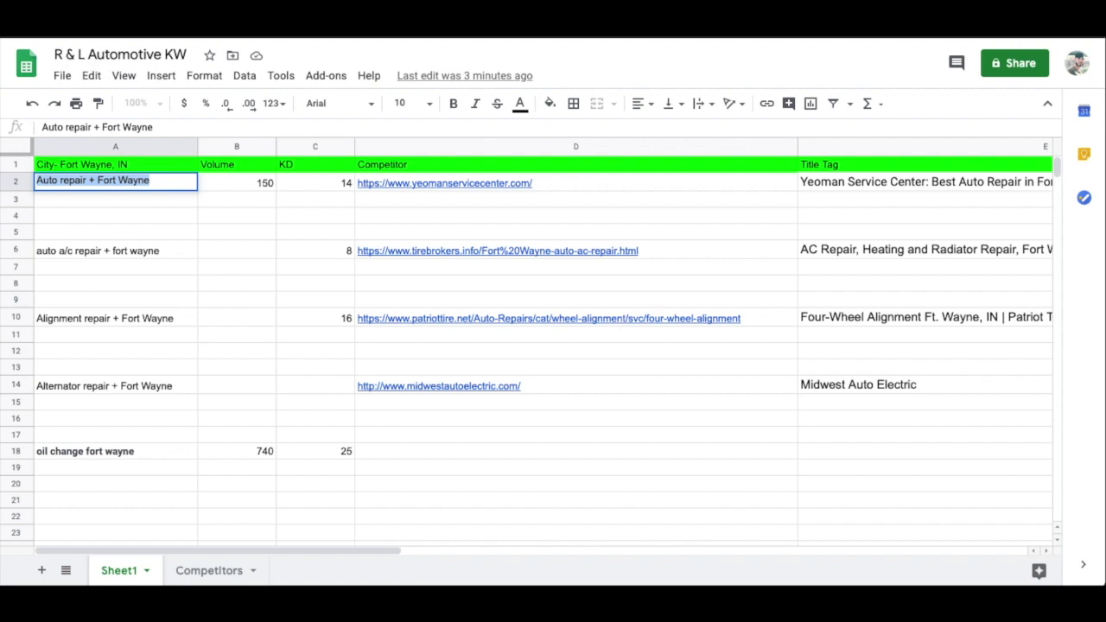
pyautogui.hotkey('ctrl', 'Tab')
pyautogui.tripleClick(337, 77)
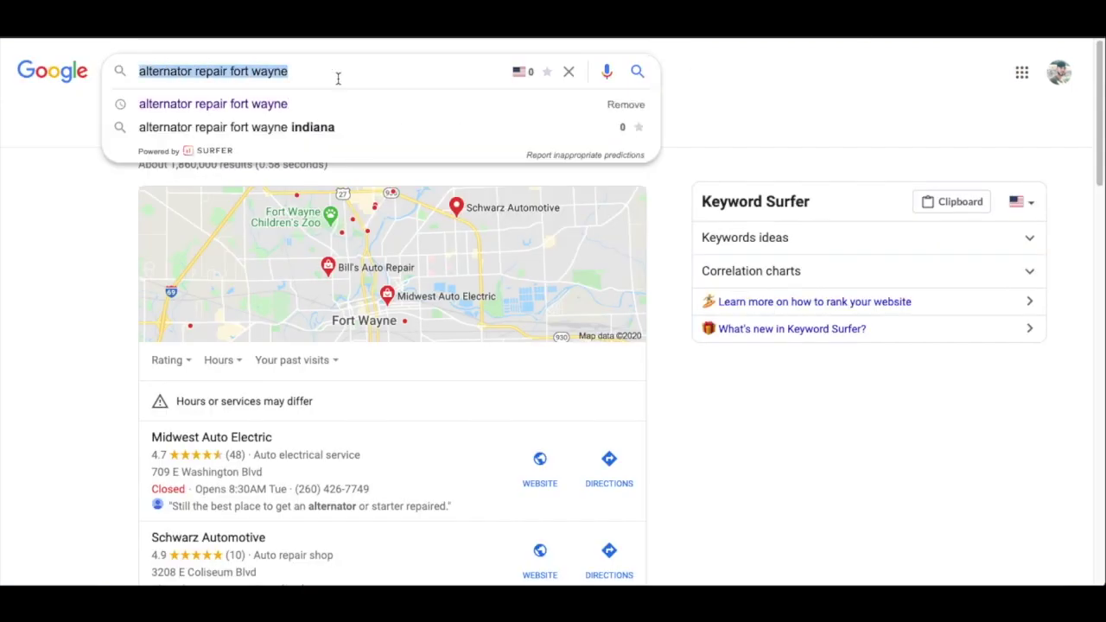
pyautogui.write('auto repair')
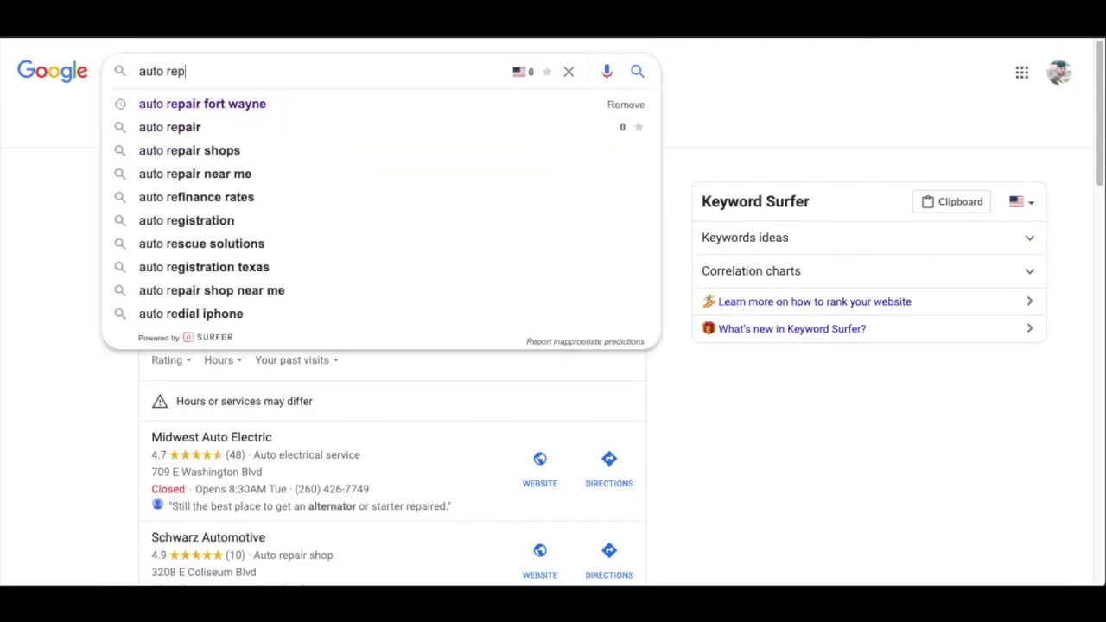
pyautogui.press('Down')
pyautogui.press('Return')
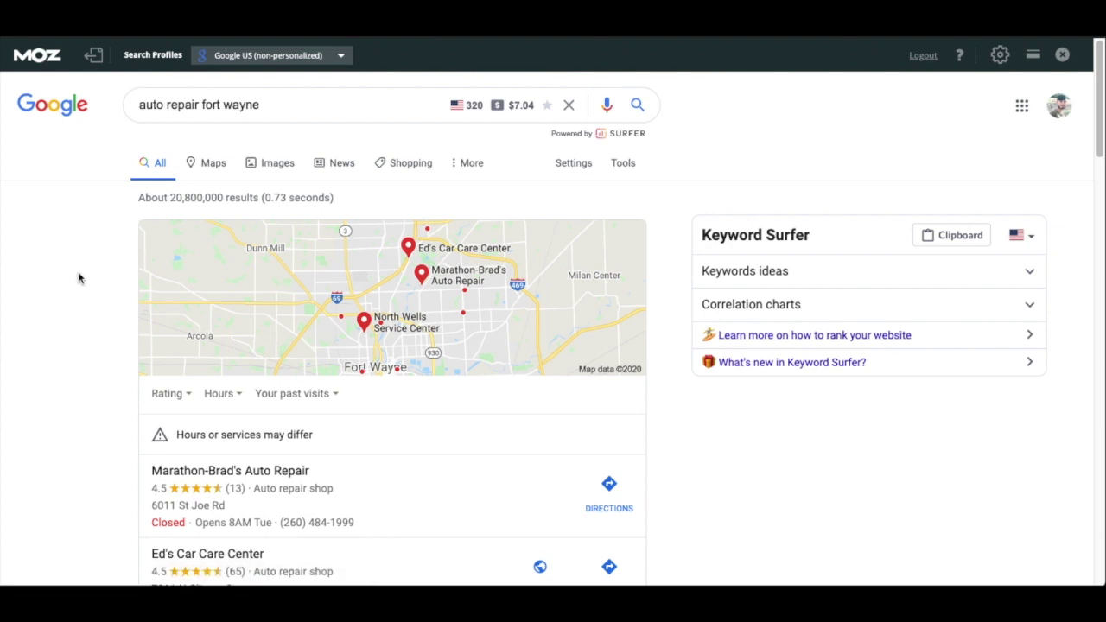
# Step: Examine the MozBar page and domain authority of the top organic results, focusing on Yeoman Service Center's DA
pyautogui.scroll(-6, 93, 332)
pyautogui.scroll(-3, 95, 338)
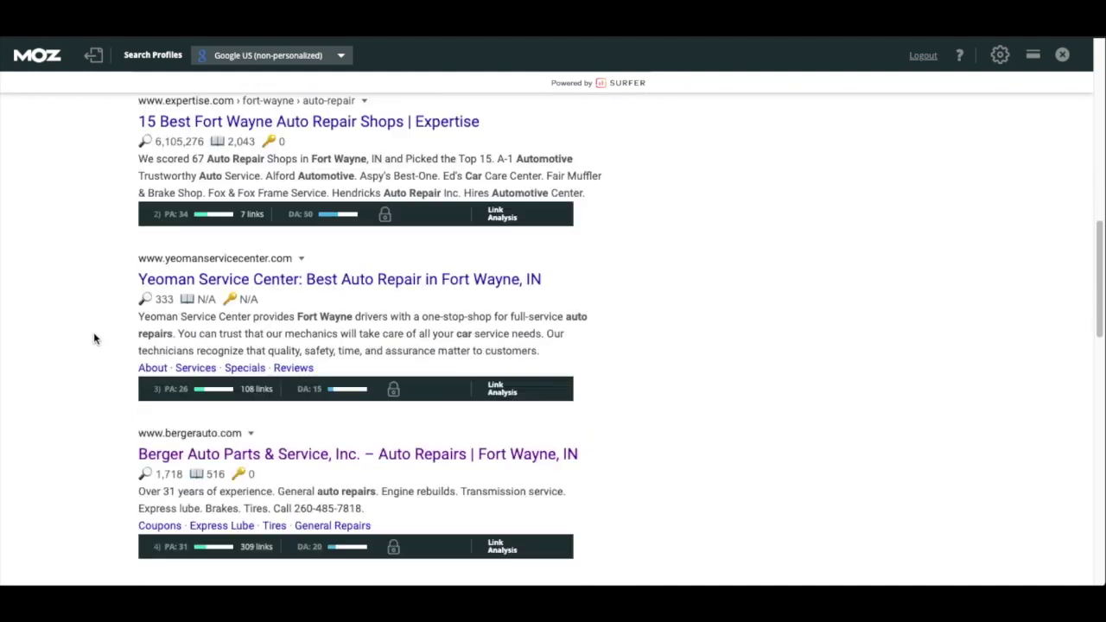
pyautogui.moveTo(297, 388); pyautogui.dragTo(323, 396)
pyautogui.click(301, 390)
pyautogui.scroll(-1, 103, 373)
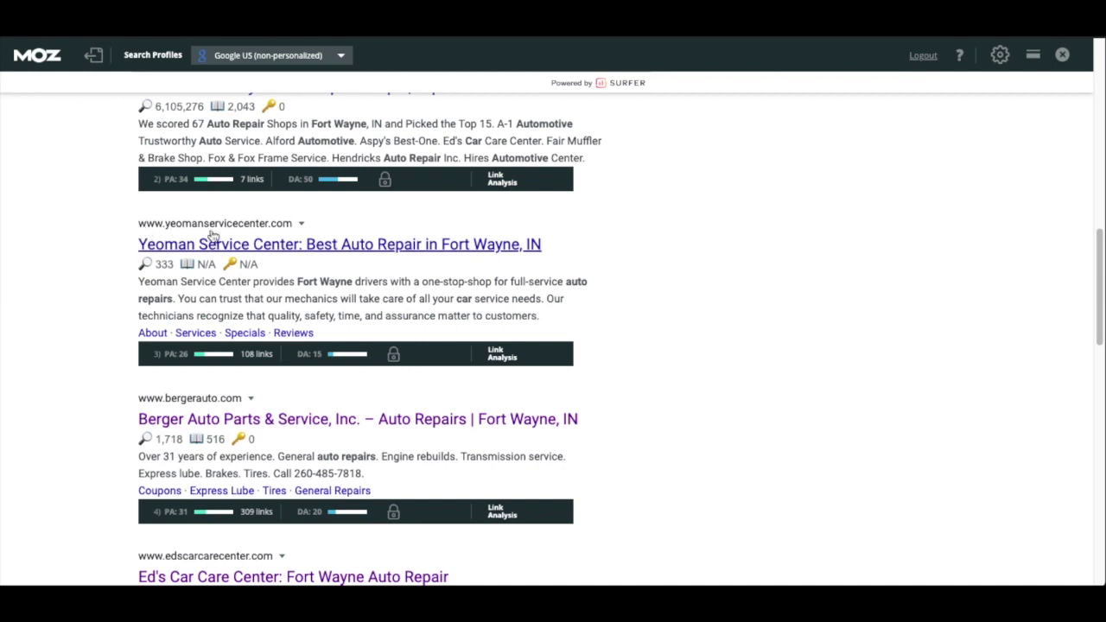
pyautogui.scroll(1, 275, 257)
pyautogui.scroll(2, 275, 257)
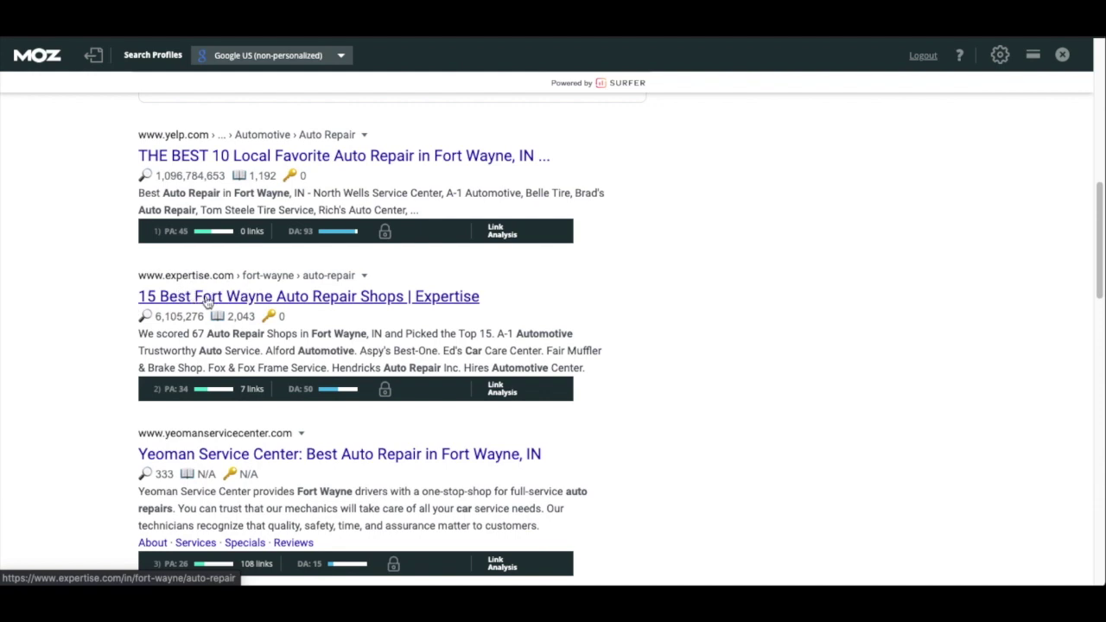
pyautogui.scroll(-3, 135, 355)
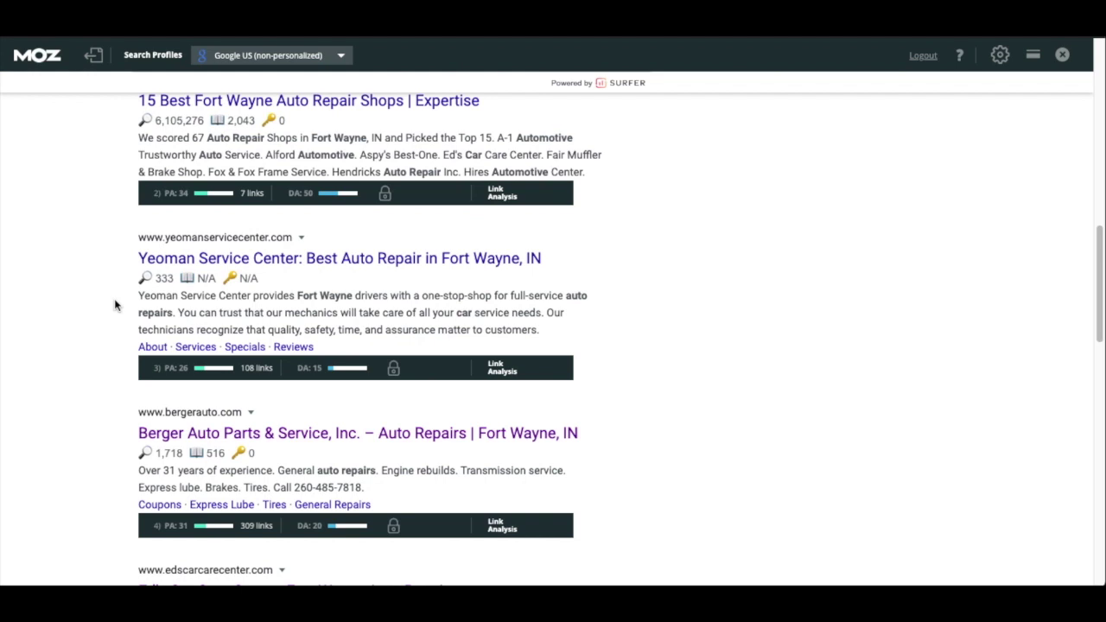
pyautogui.scroll(1, 116, 303)
pyautogui.scroll(1, 116, 303)
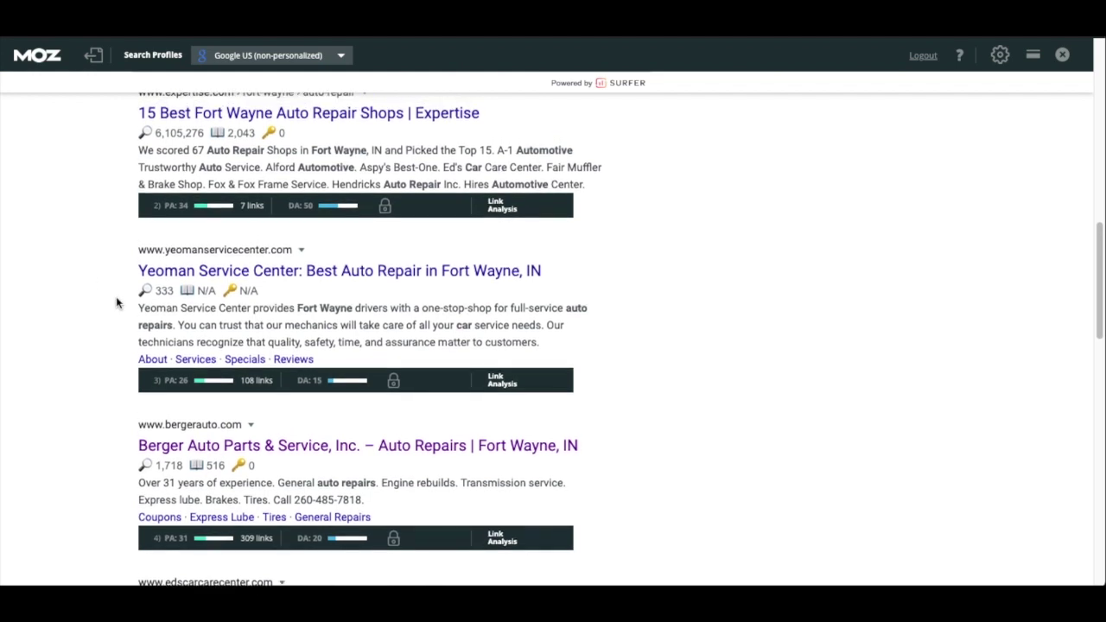
pyautogui.scroll(-1, 116, 305)
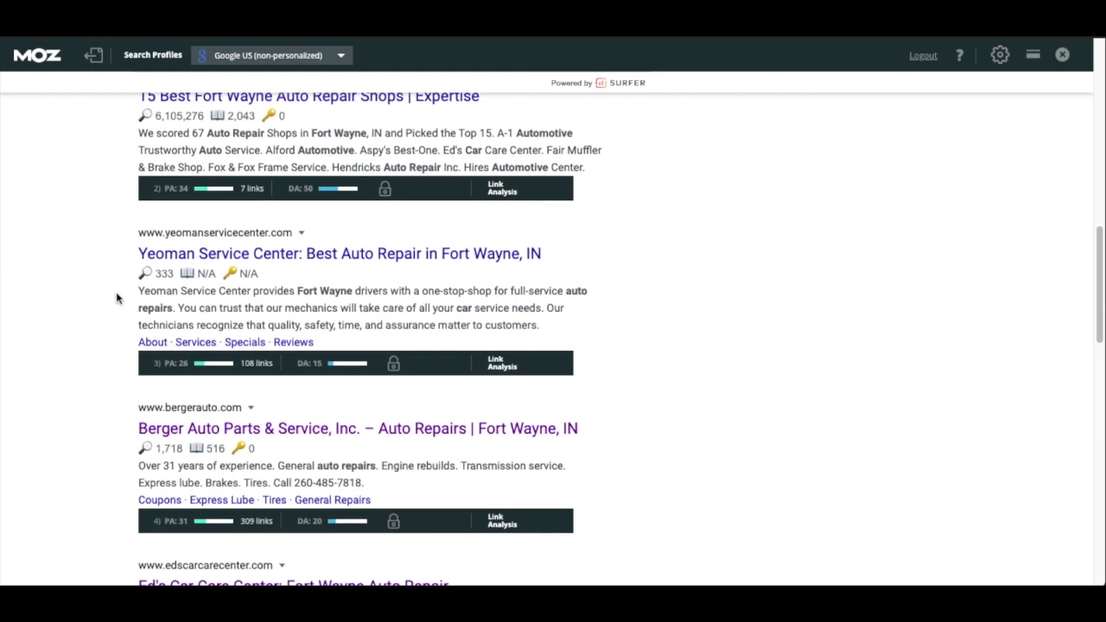
pyautogui.moveTo(296, 363); pyautogui.dragTo(324, 366)
pyautogui.click(323, 367)
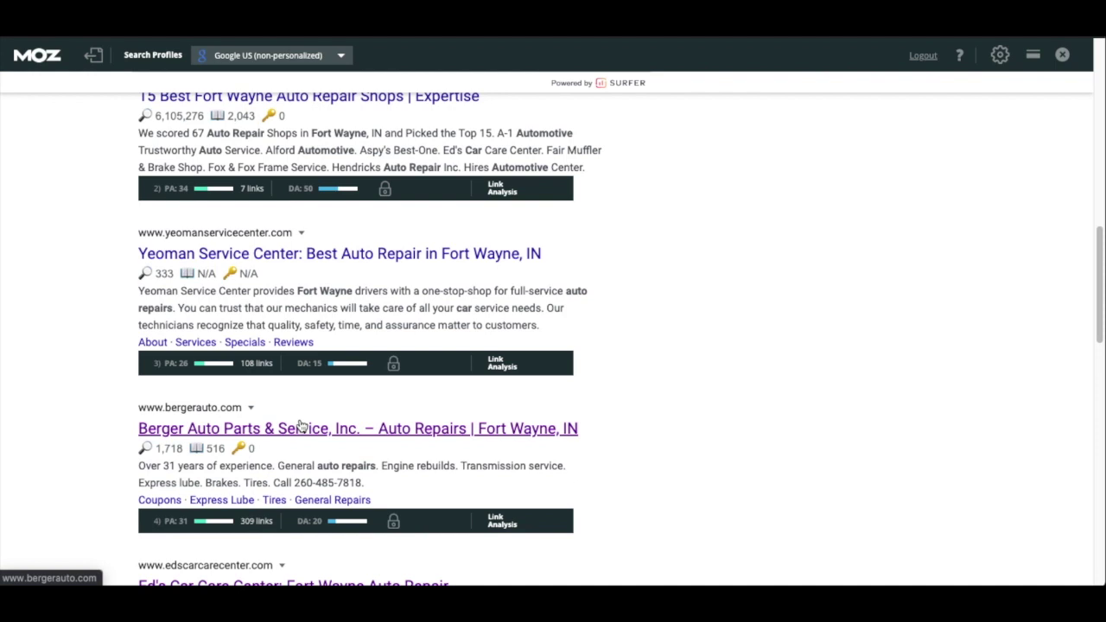
# Step: Compare the domain authority of the remaining first-page results, down to Heck's Auto Care
pyautogui.scroll(-3, 311, 389)
pyautogui.scroll(-5, 313, 394)
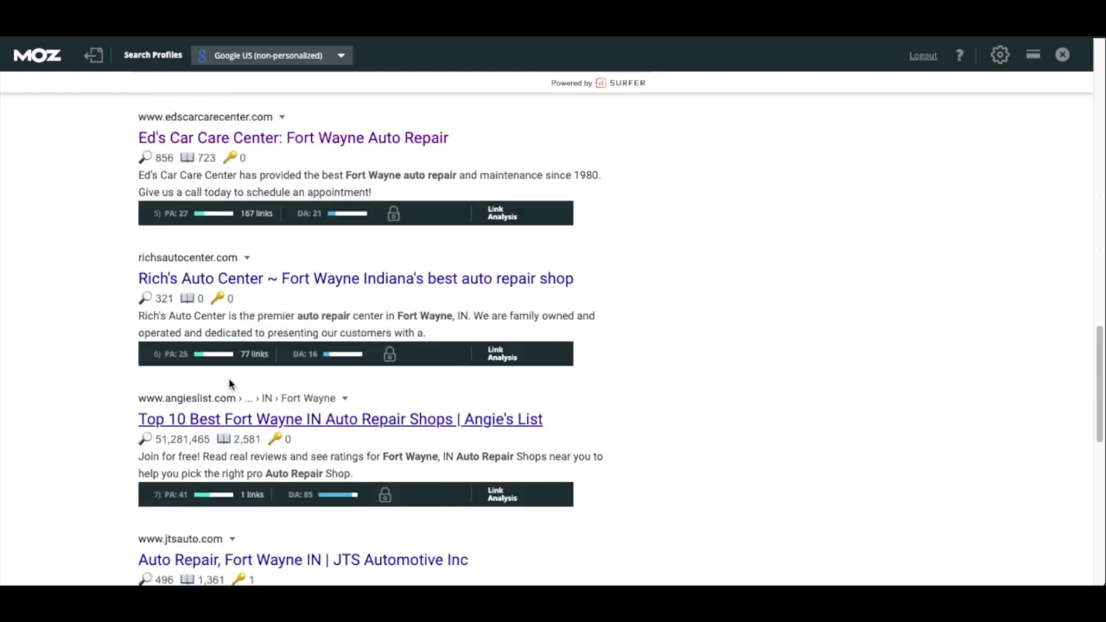
pyautogui.scroll(-5, 136, 402)
pyautogui.scroll(-1, 136, 402)
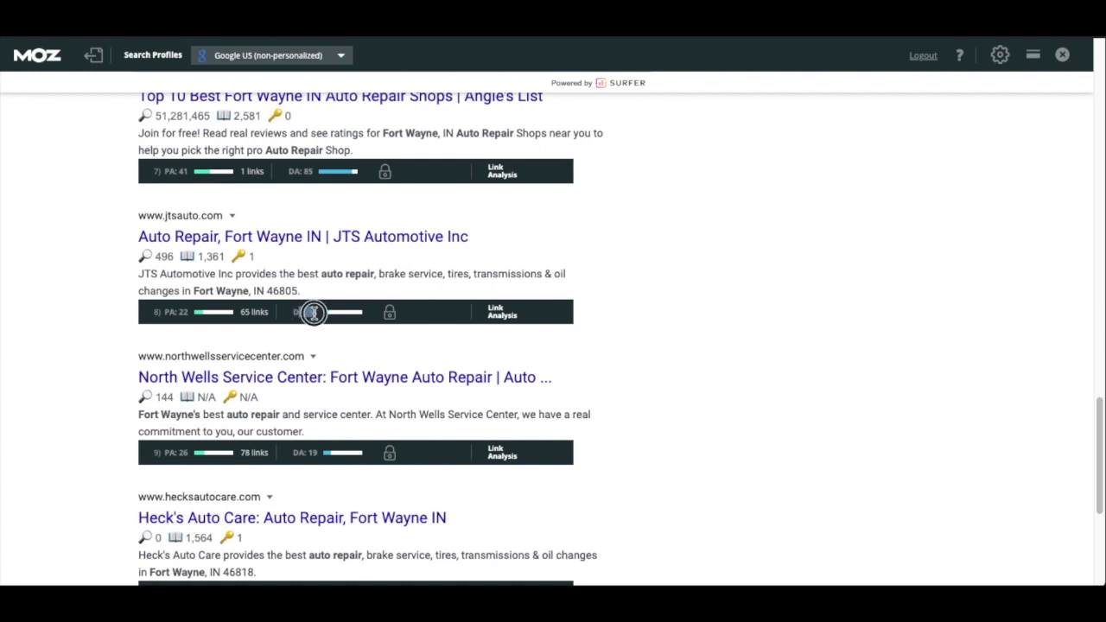
pyautogui.scroll(-5, 285, 293)
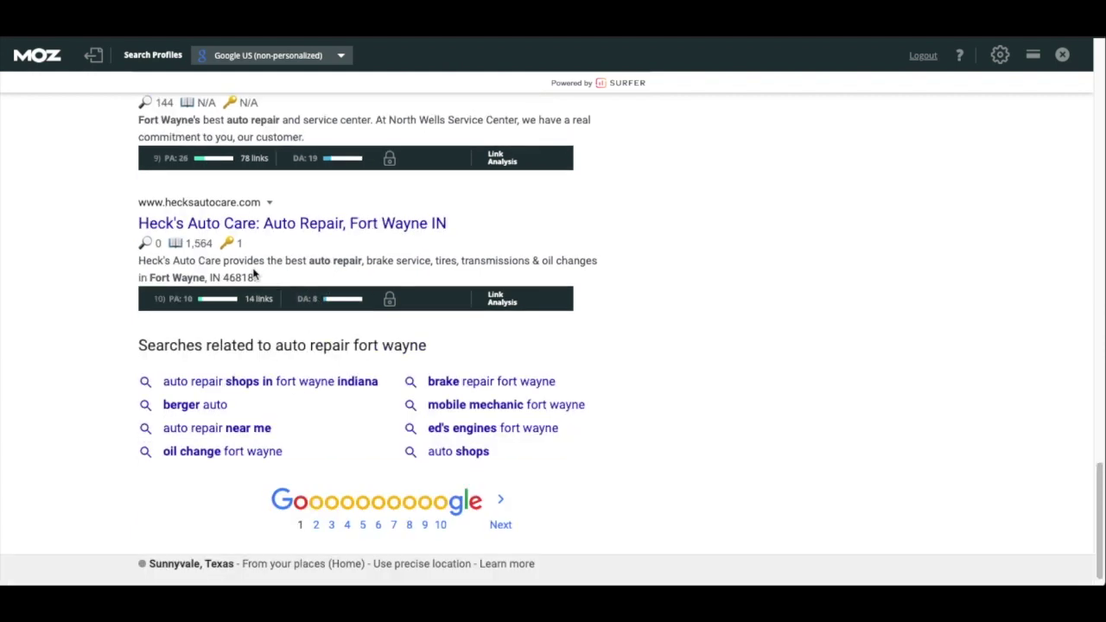
pyautogui.click(314, 300)
pyautogui.click(318, 301)
pyautogui.doubleClick(316, 300)
pyautogui.click(298, 300)
# Step: Open the Yeoman Service Center site from the results, analyze its on-page SEO with SEO Minion and dismiss the site's notice
pyautogui.scroll(9, 77, 285)
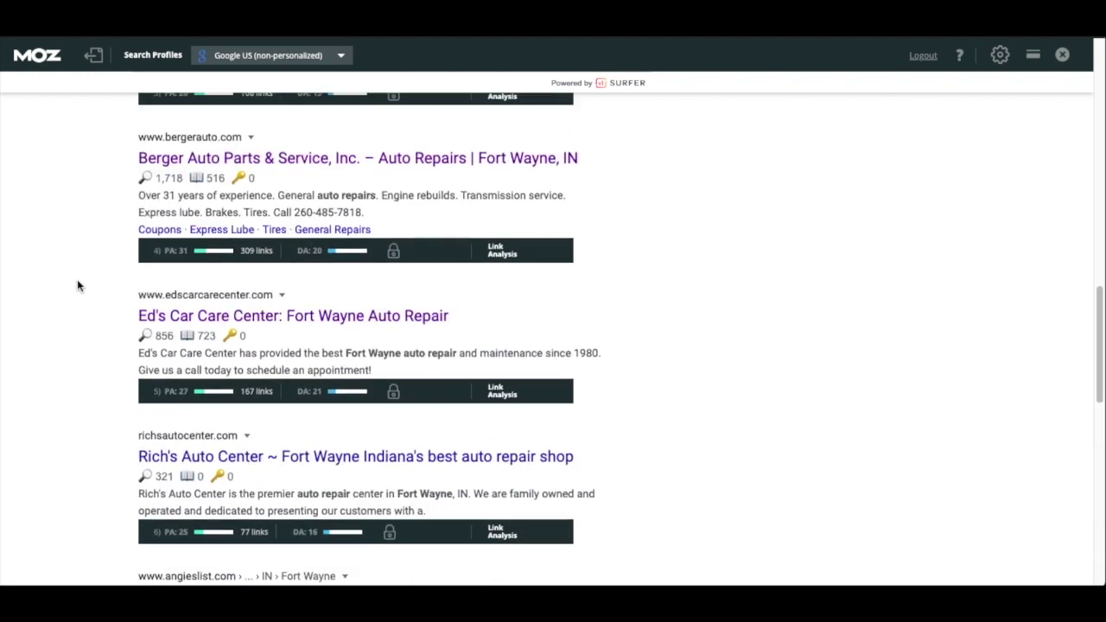
pyautogui.scroll(3, 77, 279)
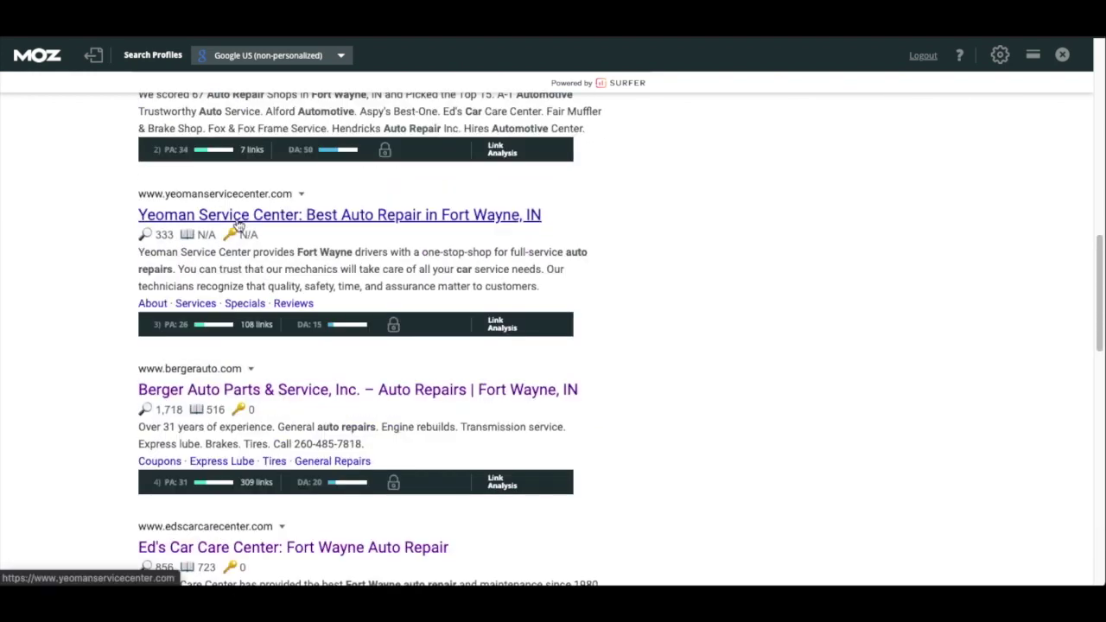
pyautogui.click(234, 217)
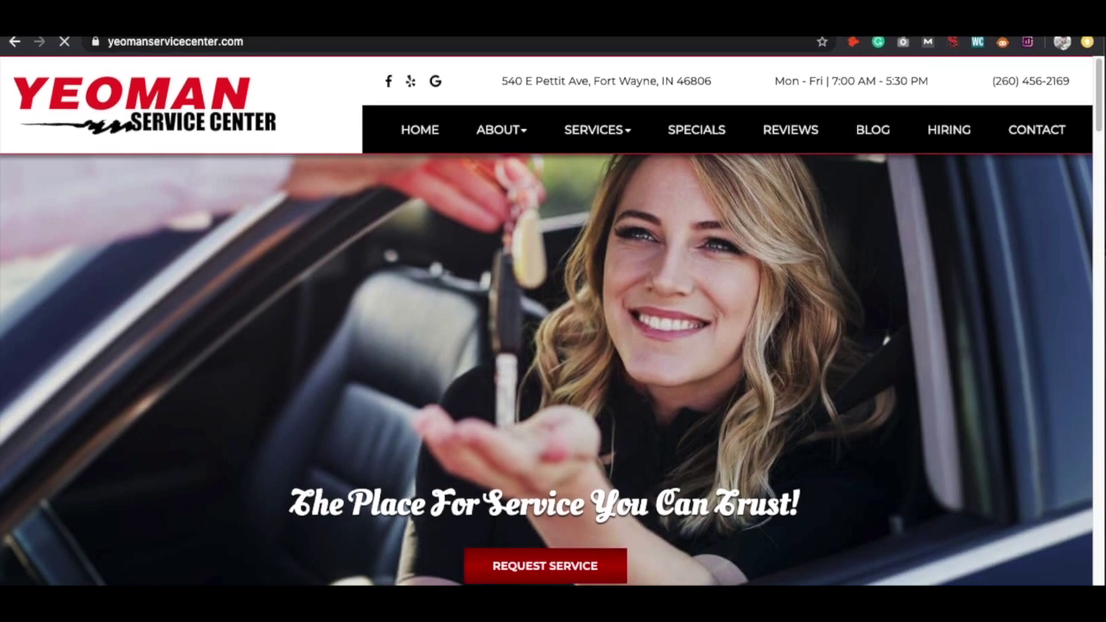
pyautogui.click(1003, 43)
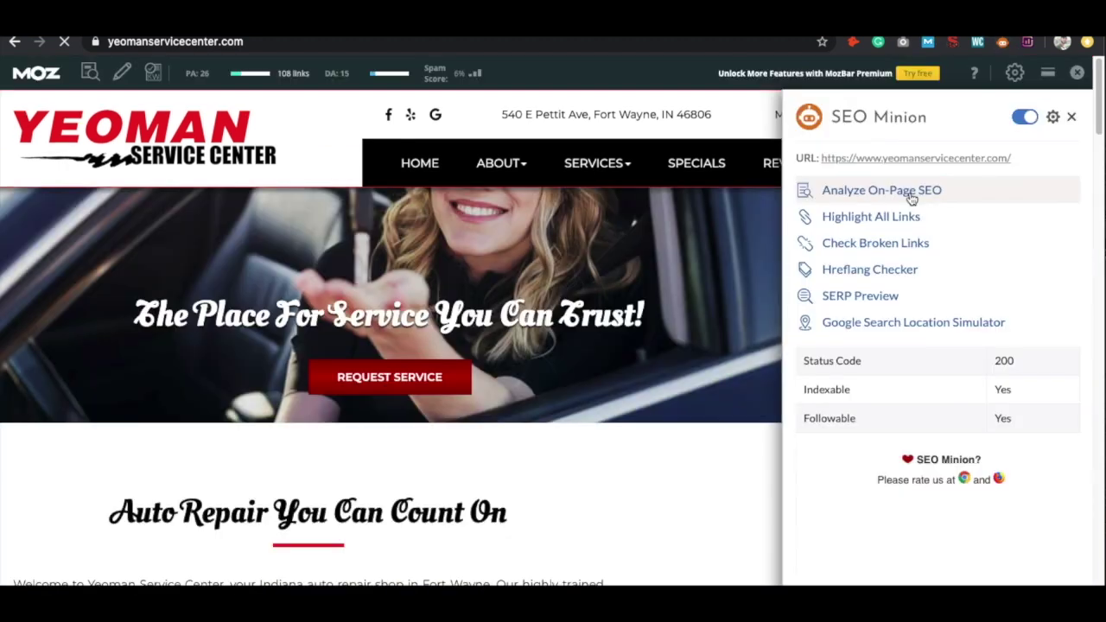
pyautogui.click(853, 193)
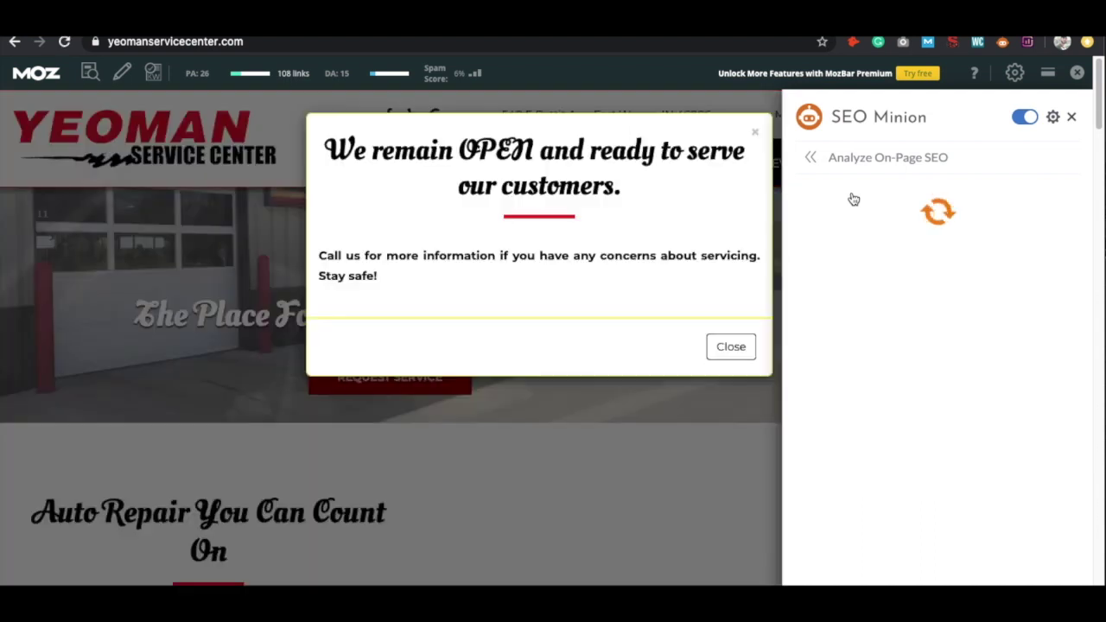
pyautogui.click(739, 352)
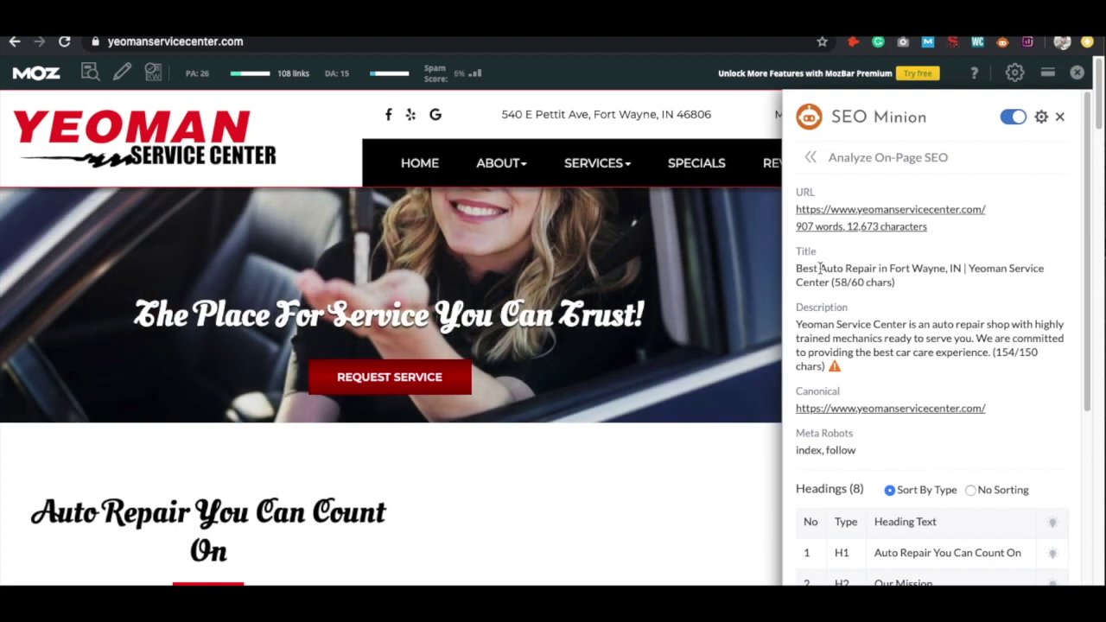
# Step: Check the keyword phrase in Yeoman's page title against the title tag recorded in E2 of the keyword sheet
pyautogui.moveTo(821, 268); pyautogui.dragTo(954, 269)
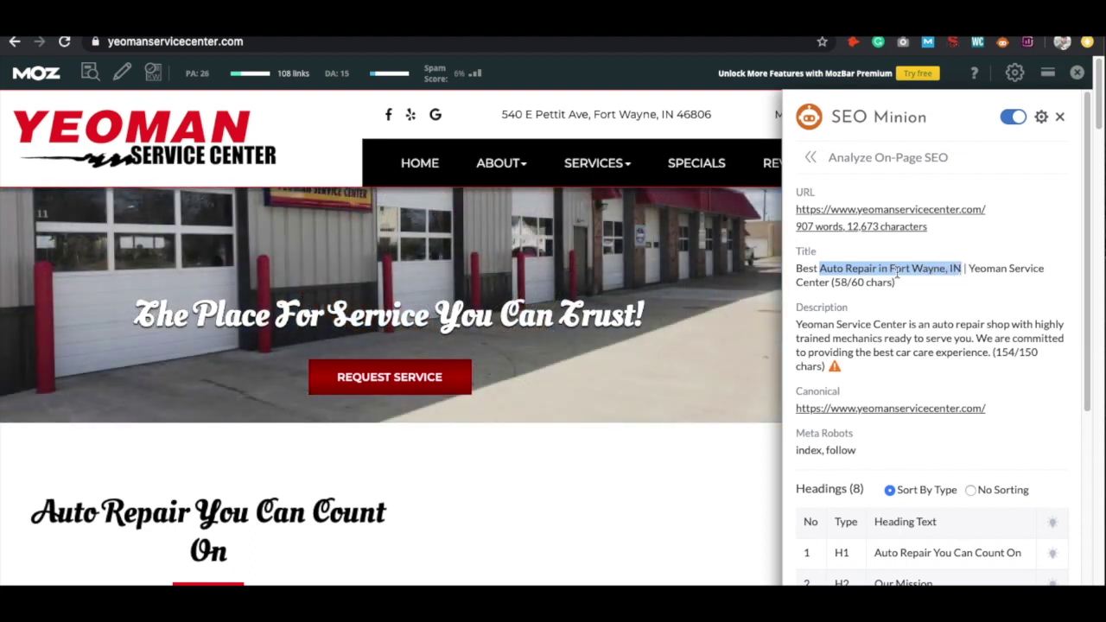
pyautogui.click(910, 291)
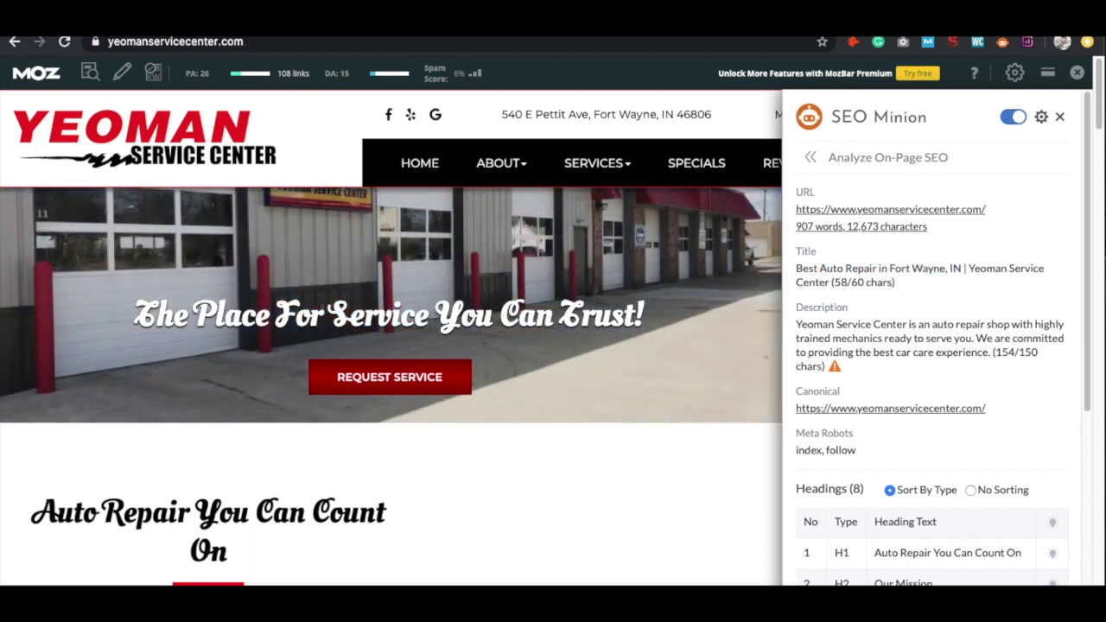
pyautogui.hotkey('ctrl', 'Tab')
pyautogui.moveTo(338, 568); pyautogui.dragTo(527, 568)
pyautogui.click(813, 205)
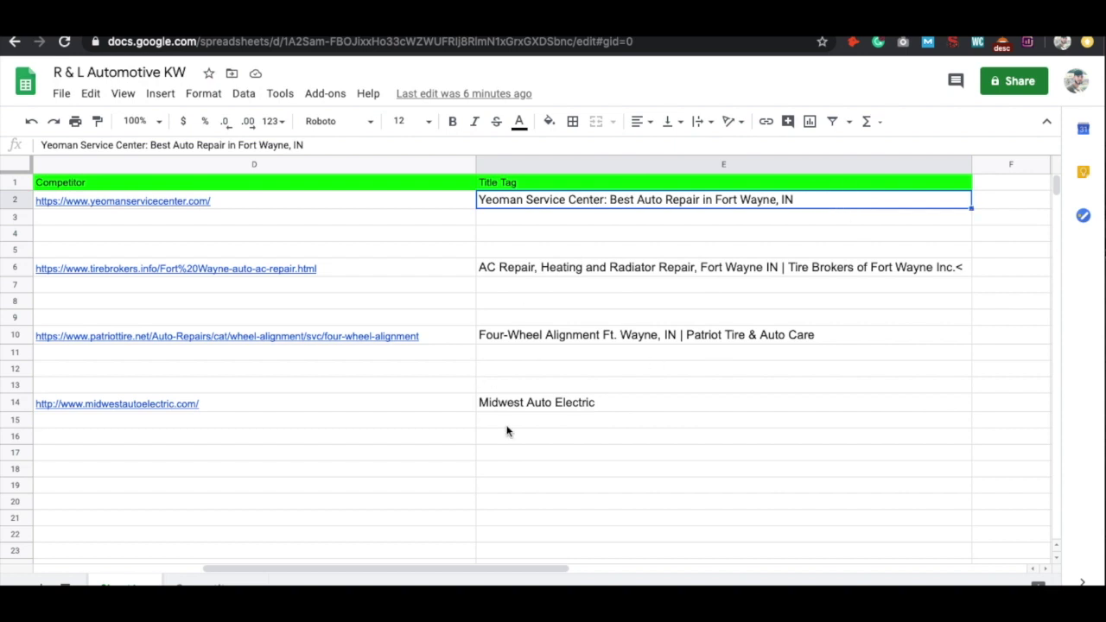
pyautogui.moveTo(457, 567); pyautogui.dragTo(244, 562)
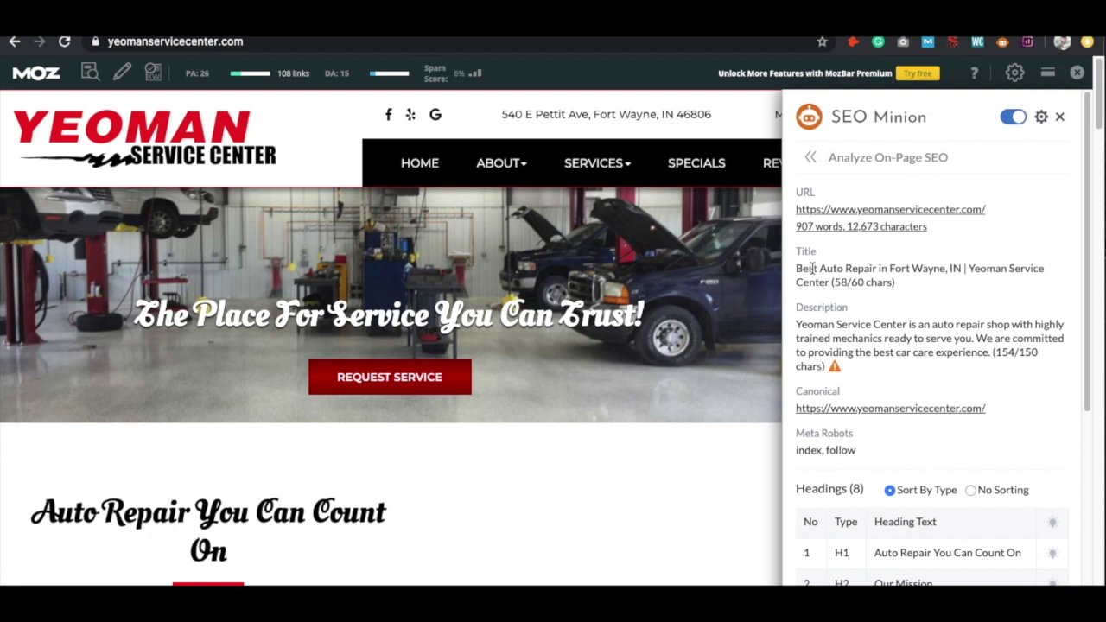
# Step: Check the word "Best" in Yeoman's page title and the phrase "auto repair" in its meta description
pyautogui.moveTo(797, 269); pyautogui.dragTo(817, 270)
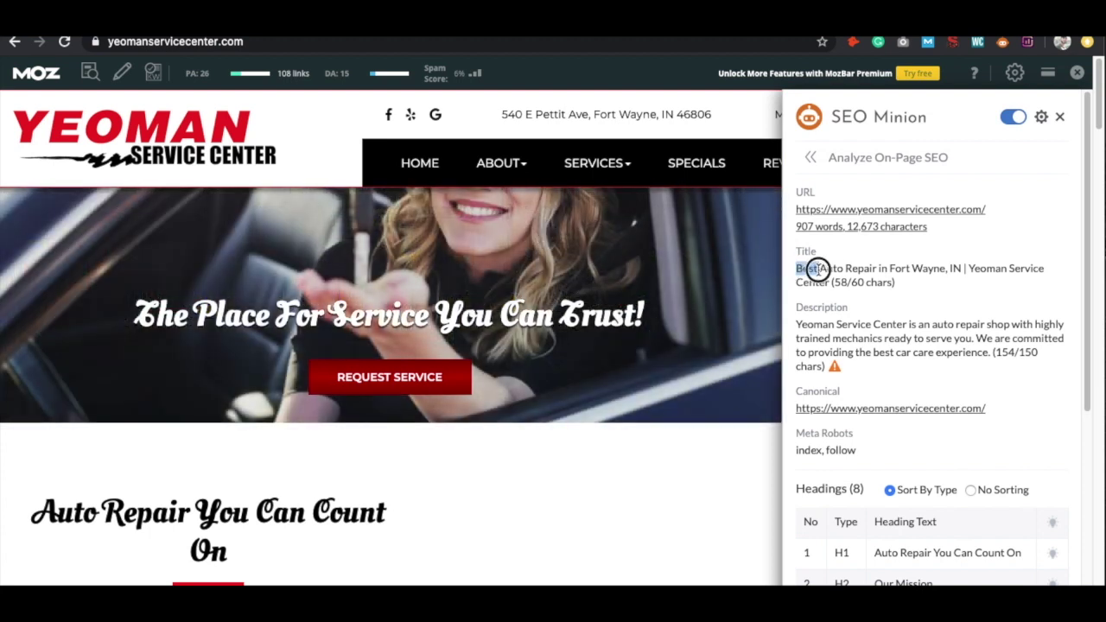
pyautogui.click(818, 270)
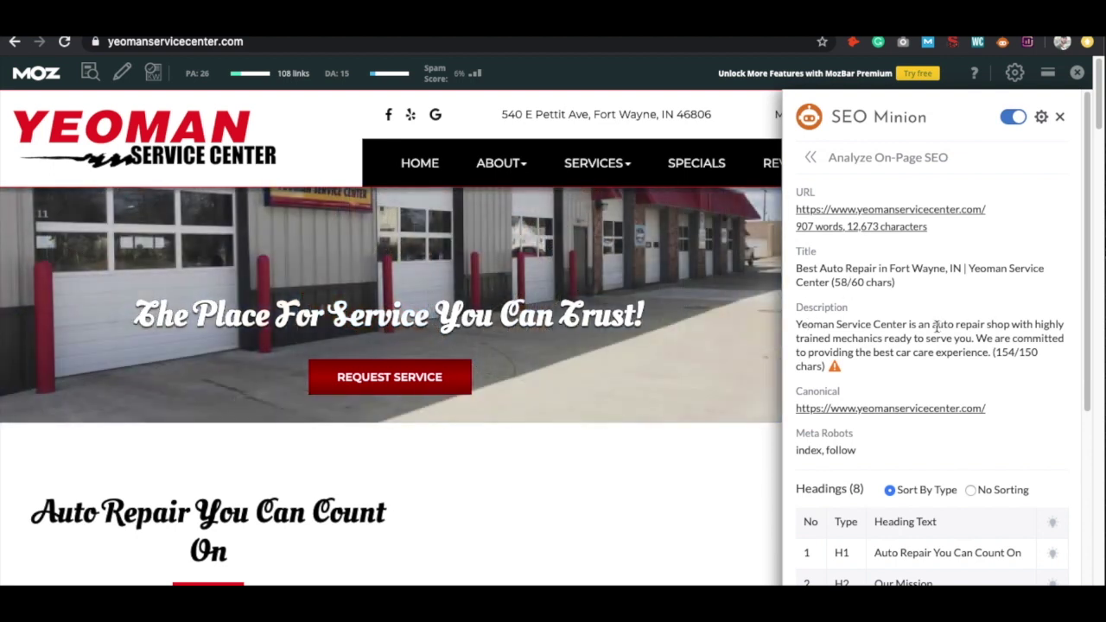
pyautogui.moveTo(933, 325); pyautogui.dragTo(986, 324)
pyautogui.click(933, 384)
# Step: Show all headings in the on-page SEO report and examine the H1 wording for the target keyword
pyautogui.scroll(-2, 920, 384)
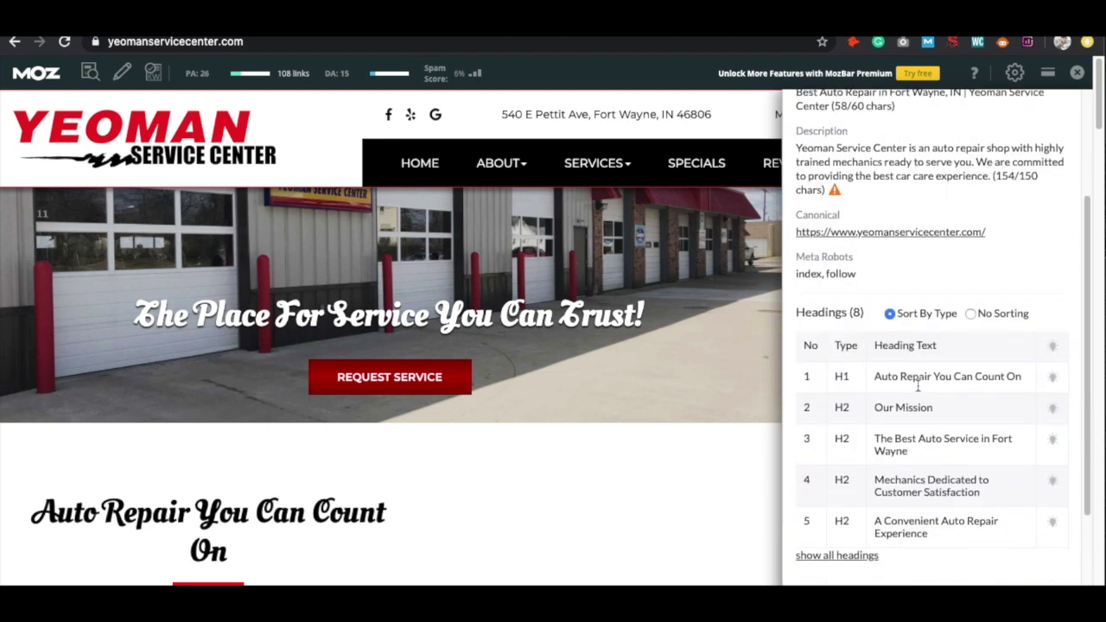
pyautogui.scroll(-1, 920, 383)
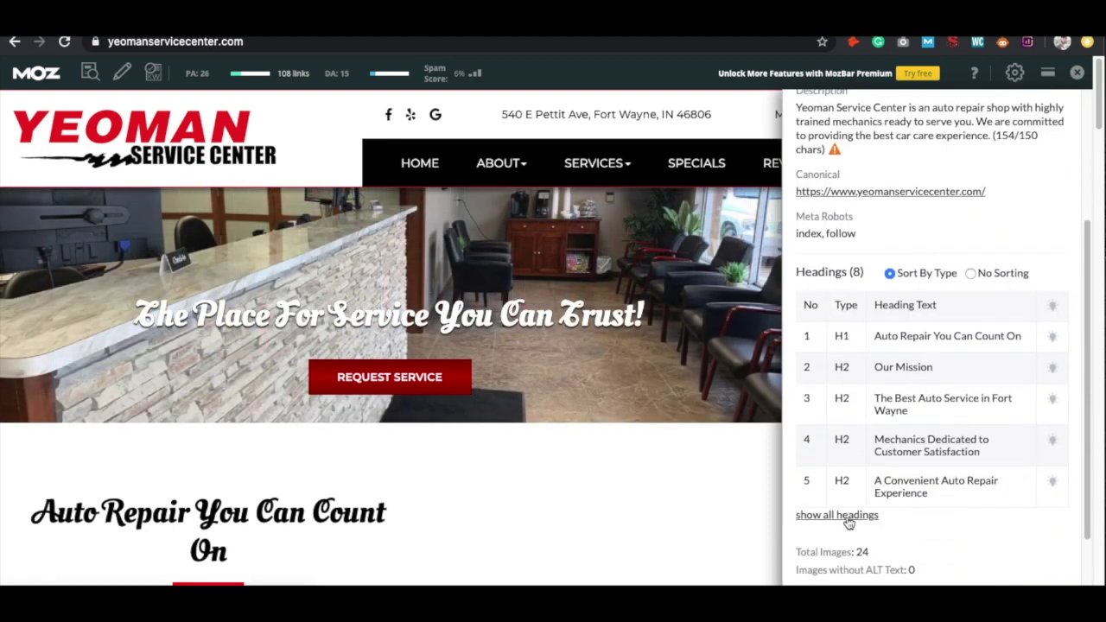
pyautogui.click(836, 515)
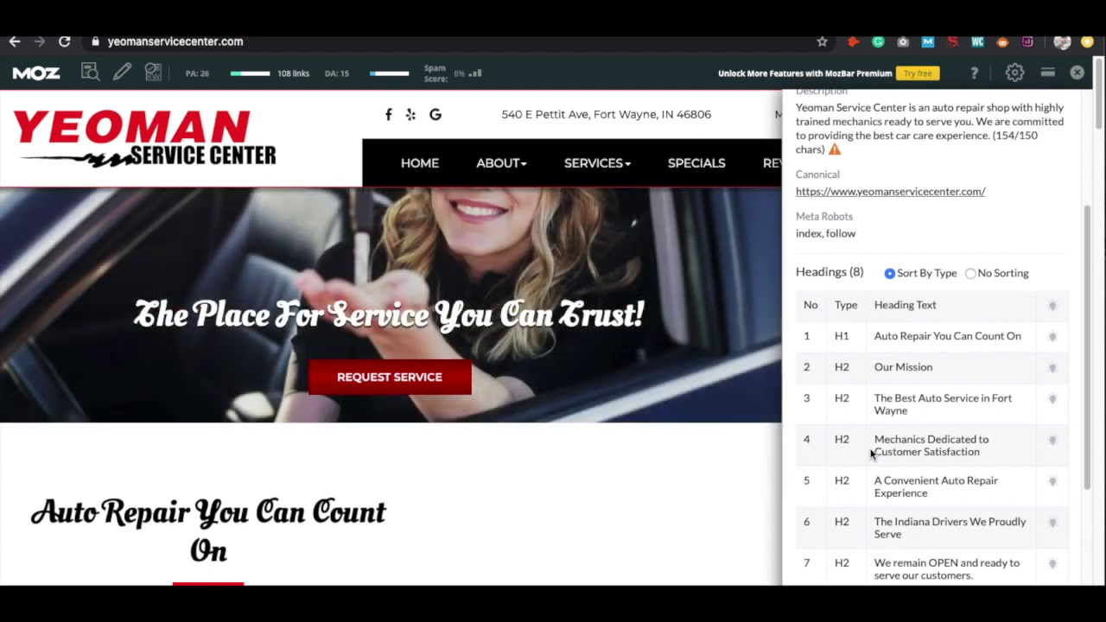
pyautogui.scroll(-1, 860, 452)
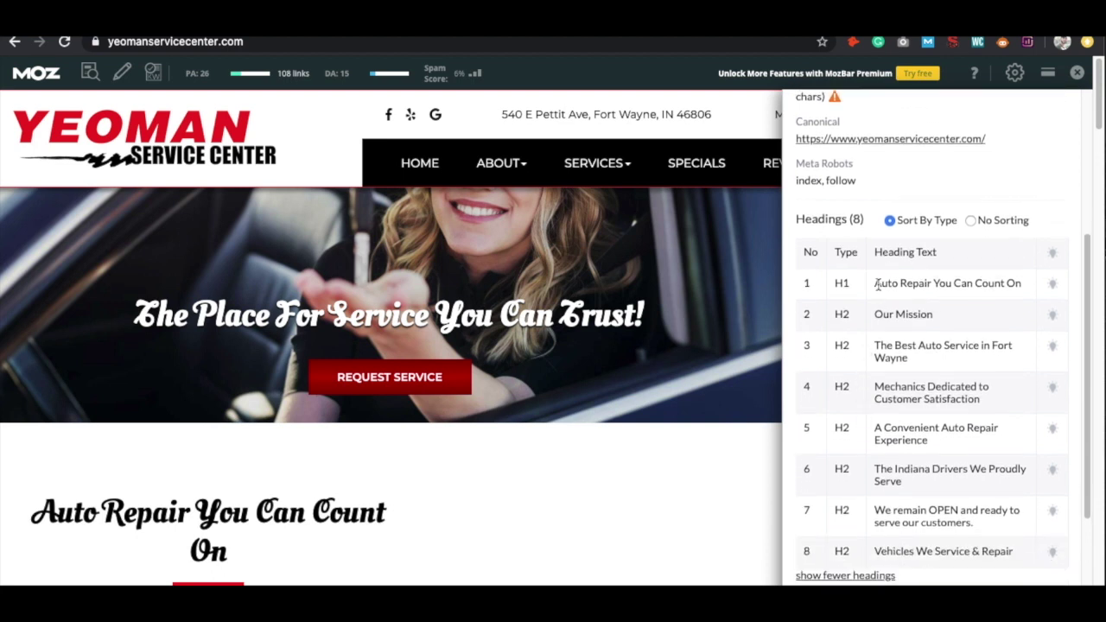
pyautogui.moveTo(877, 283); pyautogui.dragTo(1028, 287)
pyautogui.click(871, 282)
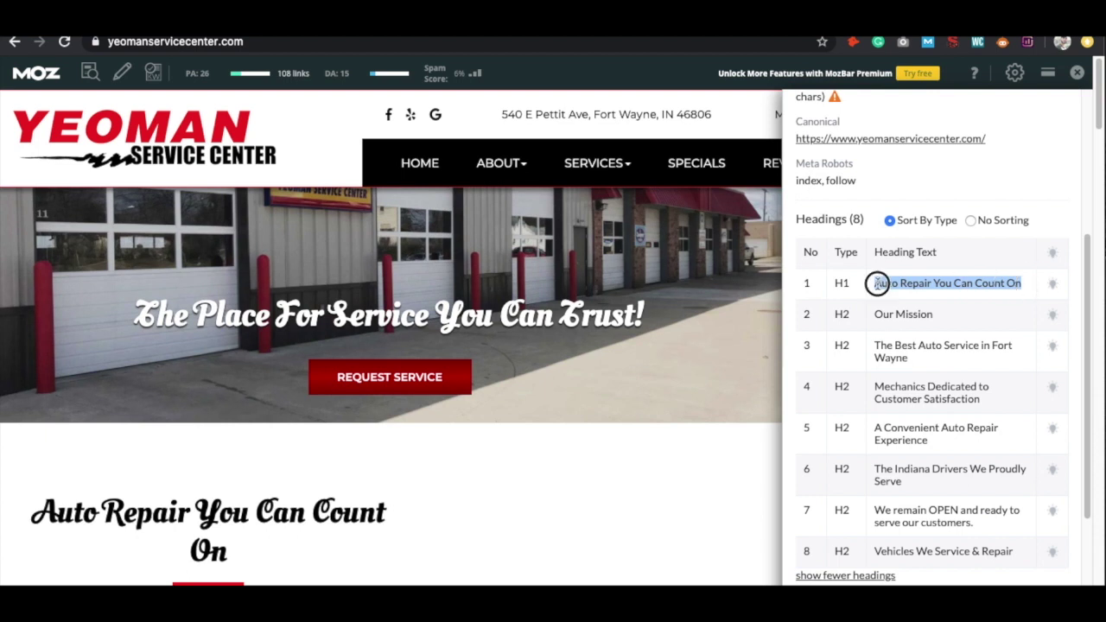
# Step: Examine the H2 headings for local keywords, focusing on "Fort Wayne" in the third heading
pyautogui.scroll(-1, 890, 350)
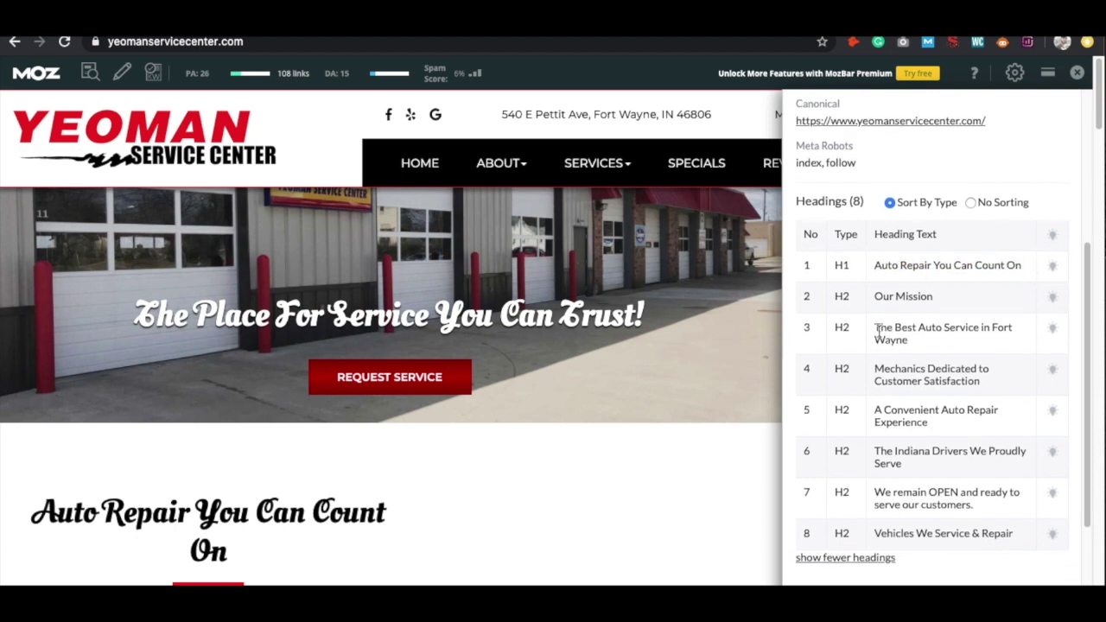
pyautogui.moveTo(893, 329)
pyautogui.mouseDown()
pyautogui.moveTo(957, 331)
pyautogui.moveTo(909, 341)
pyautogui.mouseUp()
pyautogui.click(999, 328)
pyautogui.scroll(-1, 951, 363)
pyautogui.scroll(-1, 951, 363)
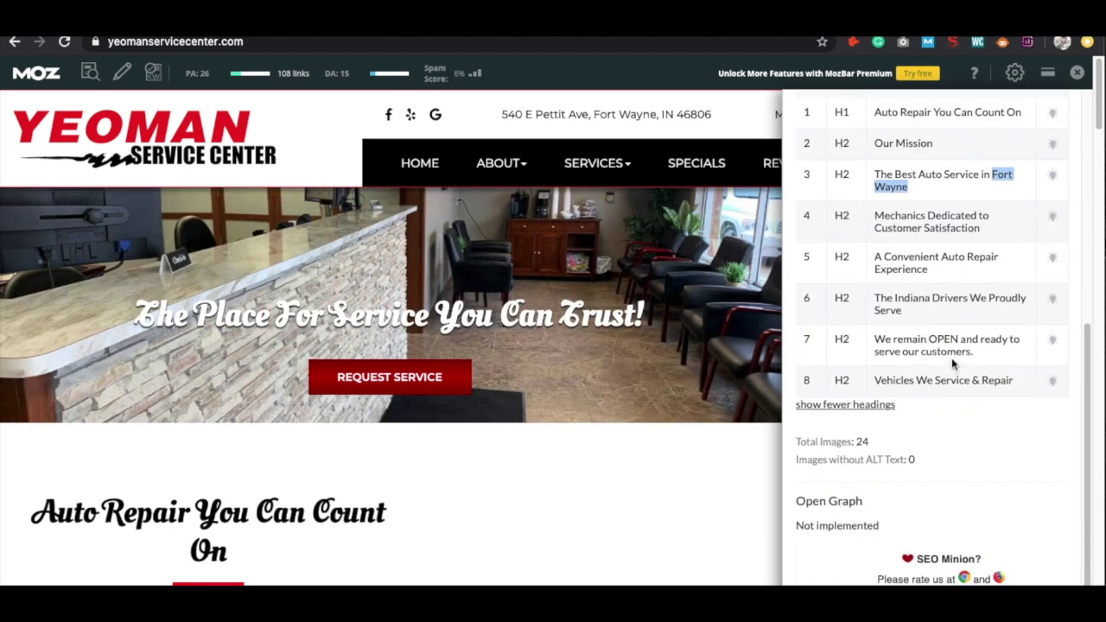
pyautogui.scroll(2, 966, 288)
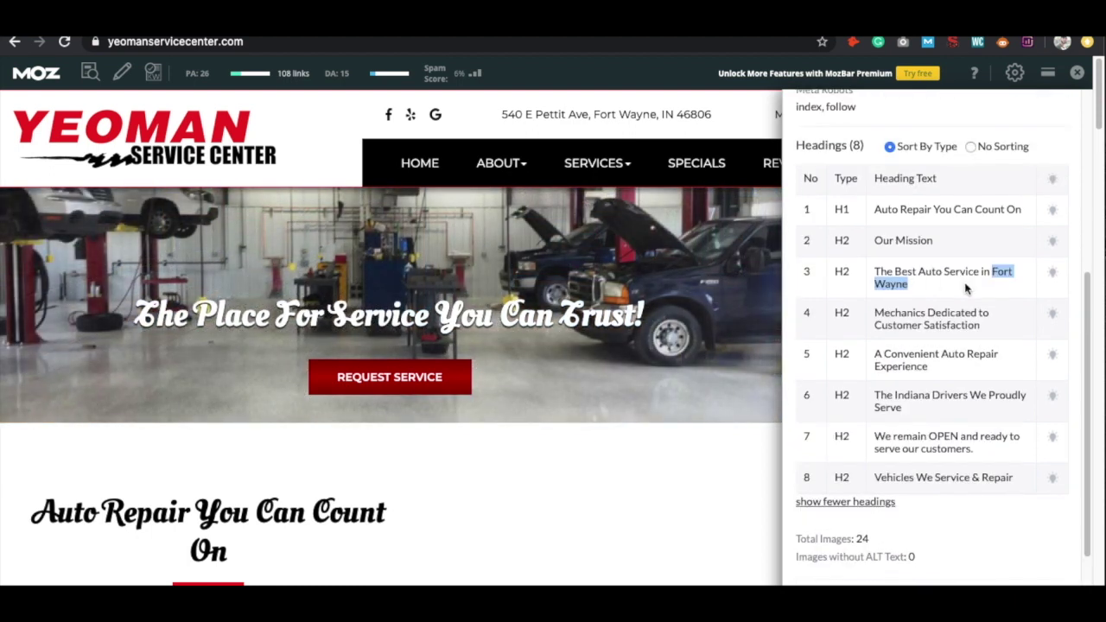
pyautogui.click(901, 285)
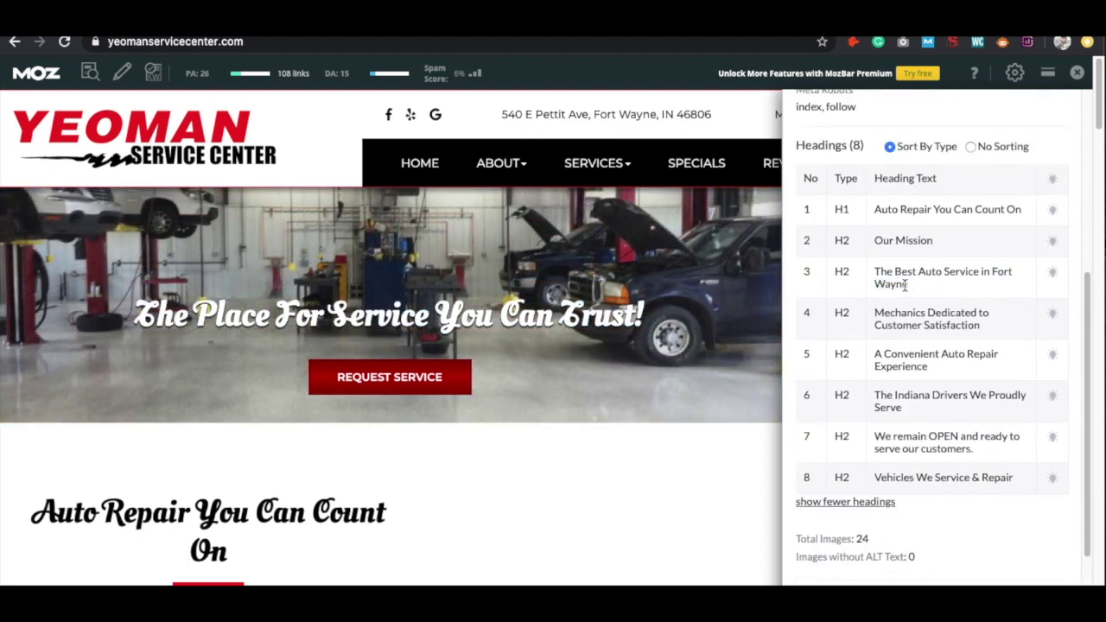
# Step: Review the rest of Yeoman's on-page report, including the image ALT text and Open Graph details
pyautogui.scroll(-2, 905, 285)
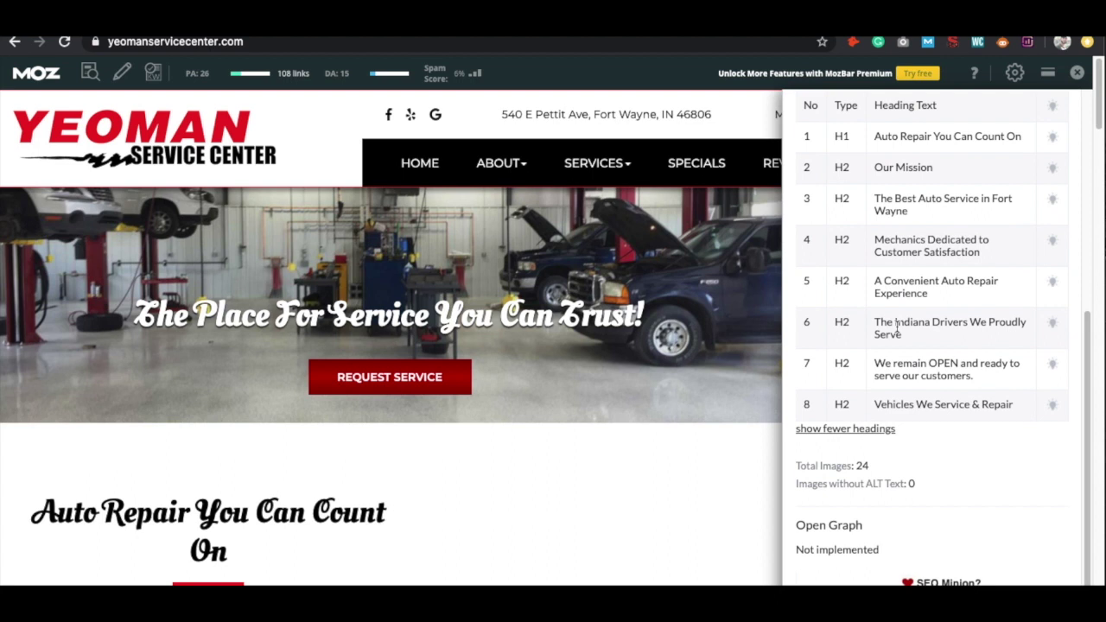
pyautogui.scroll(-2, 897, 328)
pyautogui.scroll(12, 907, 346)
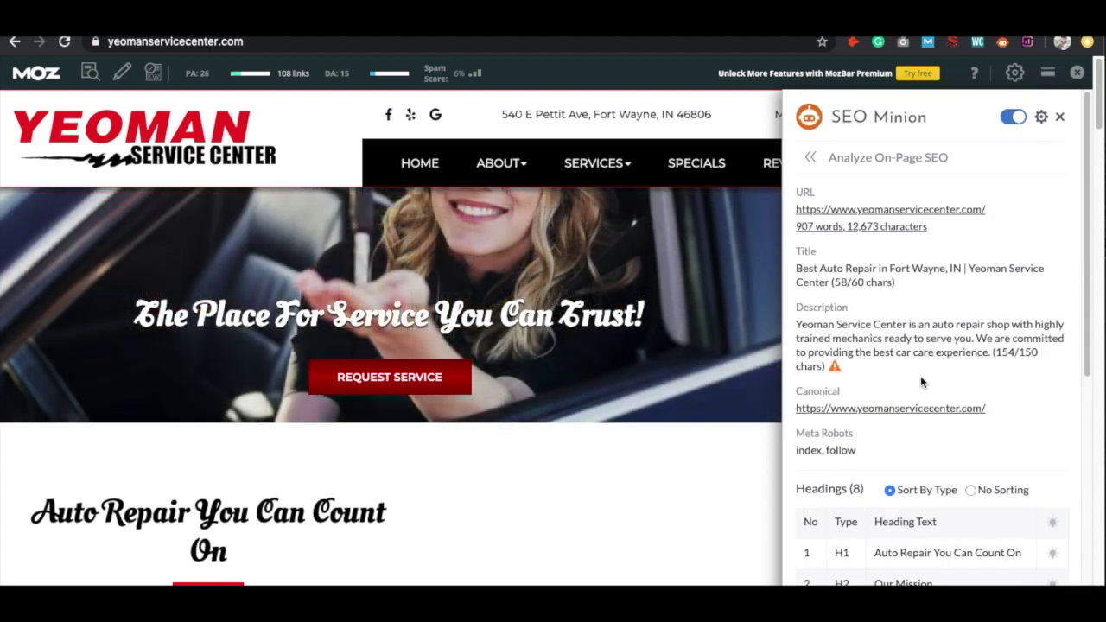
pyautogui.scroll(-10, 898, 427)
pyautogui.scroll(10, 898, 427)
# Step: Close the SEO Minion panel and turn off MozBar to clear the view of Yeoman's homepage
pyautogui.click(1061, 120)
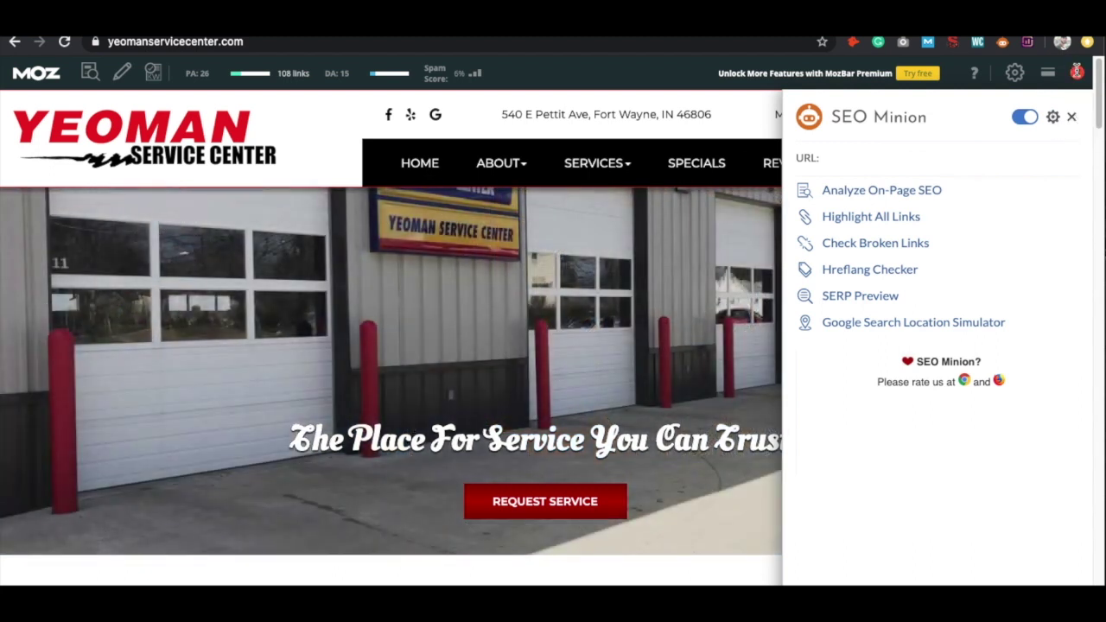
pyautogui.click(1076, 73)
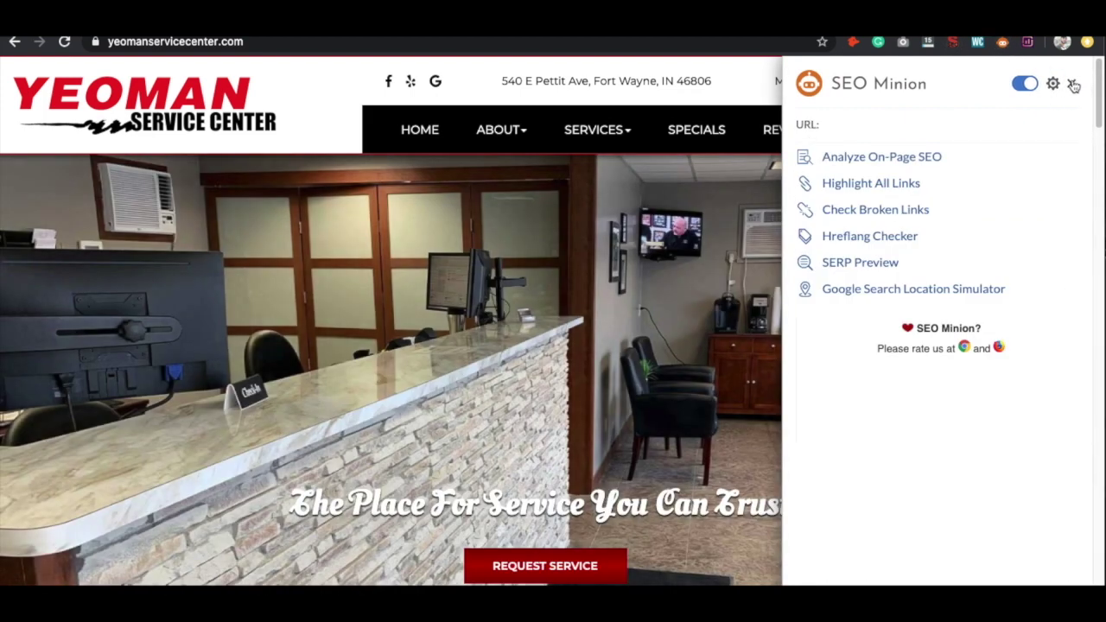
pyautogui.click(1073, 85)
# Step: Read Yeoman's homepage copy for Fort Wayne mentions, from the introduction down to the "Mechanics Dedicated to Customer Satisfaction" section
pyautogui.scroll(-6, 604, 406)
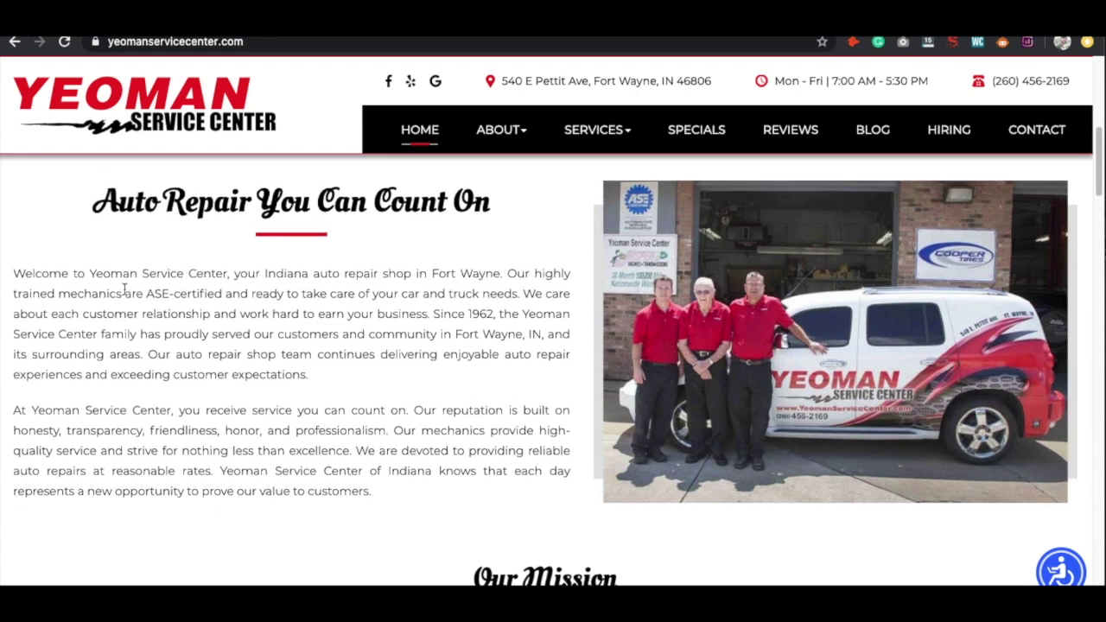
pyautogui.moveTo(456, 335); pyautogui.dragTo(541, 341)
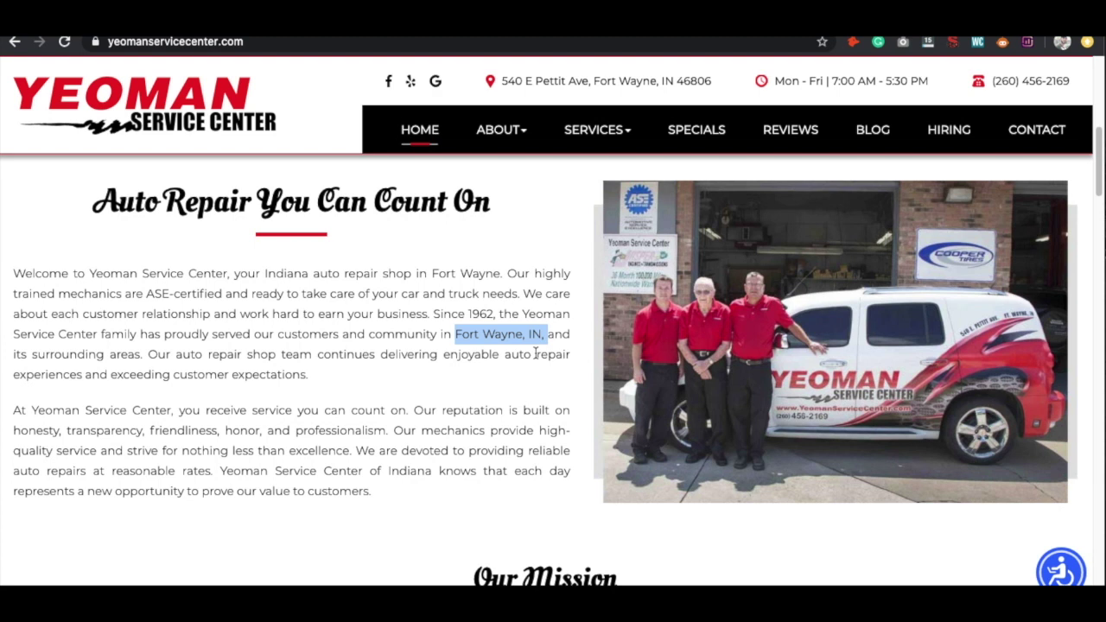
pyautogui.scroll(3, 535, 353)
pyautogui.scroll(-3, 534, 350)
pyautogui.click(527, 362)
pyautogui.scroll(-3, 527, 362)
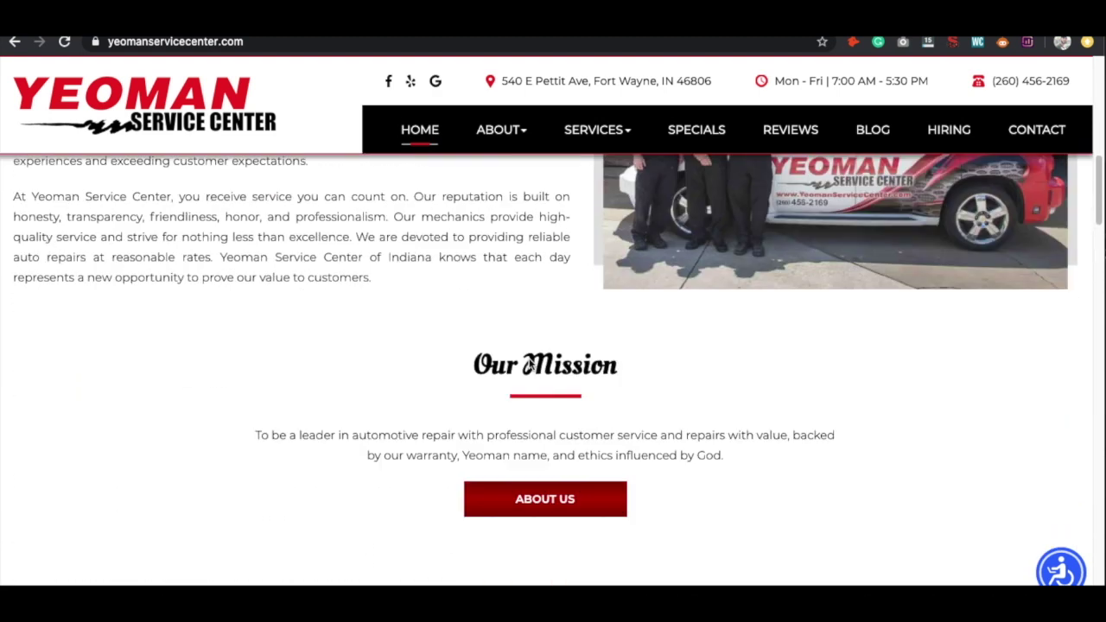
pyautogui.scroll(-5, 529, 366)
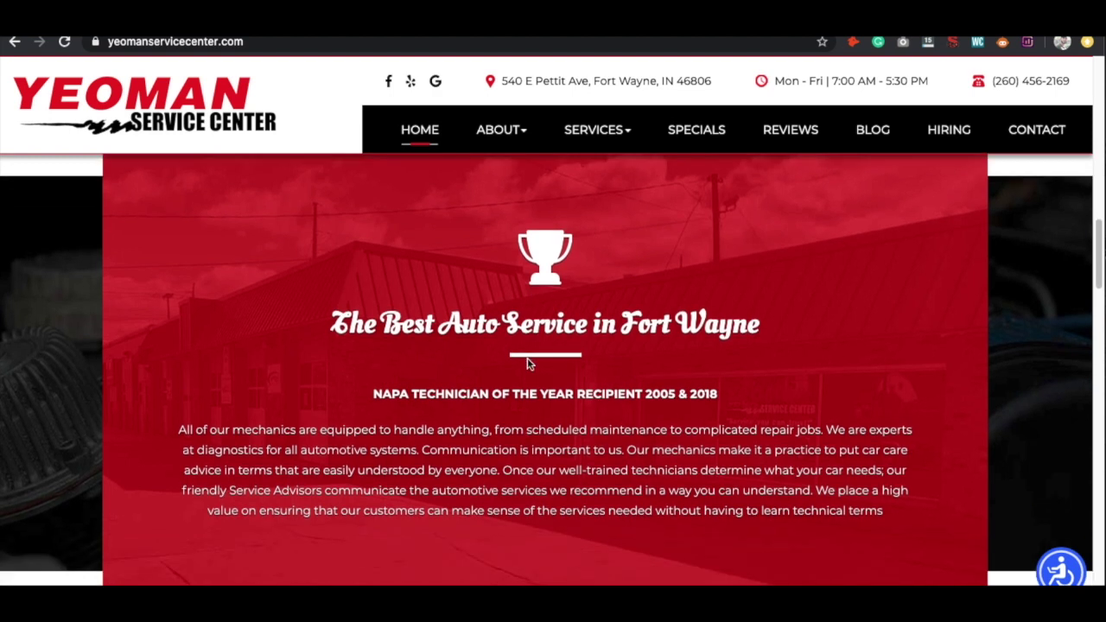
pyautogui.scroll(-5, 535, 372)
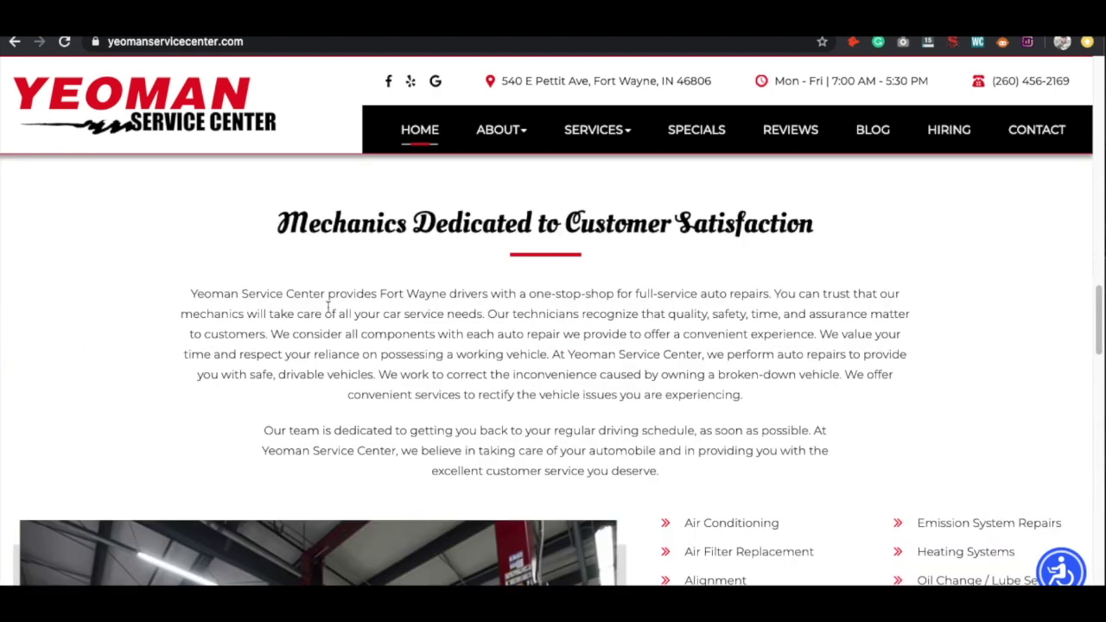
pyautogui.moveTo(382, 294); pyautogui.dragTo(447, 294)
pyautogui.scroll(12, 586, 348)
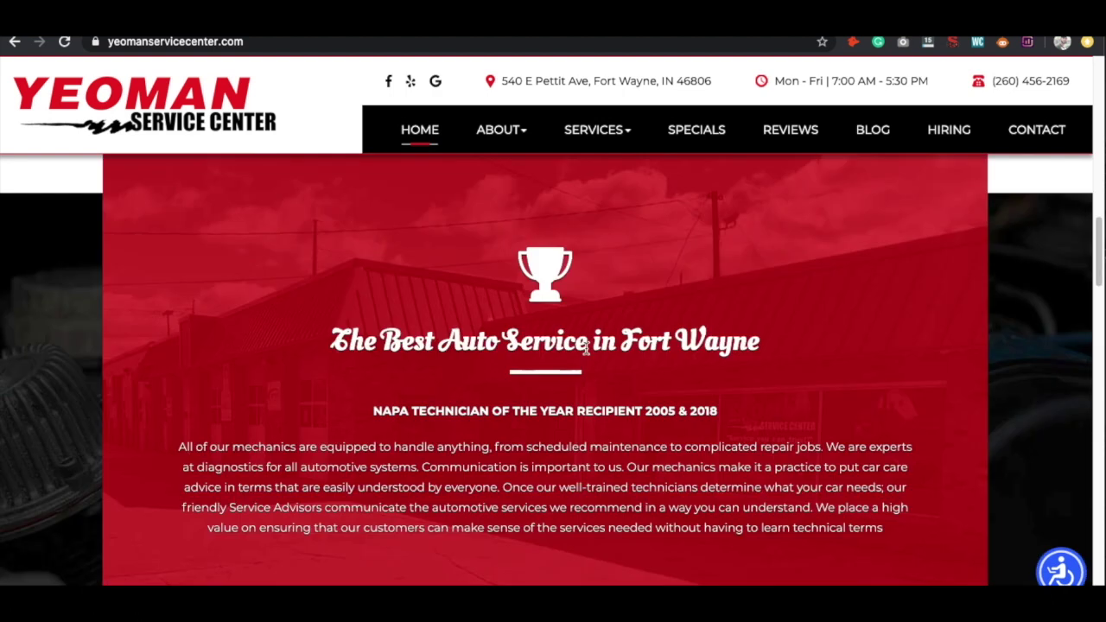
pyautogui.scroll(5, 586, 348)
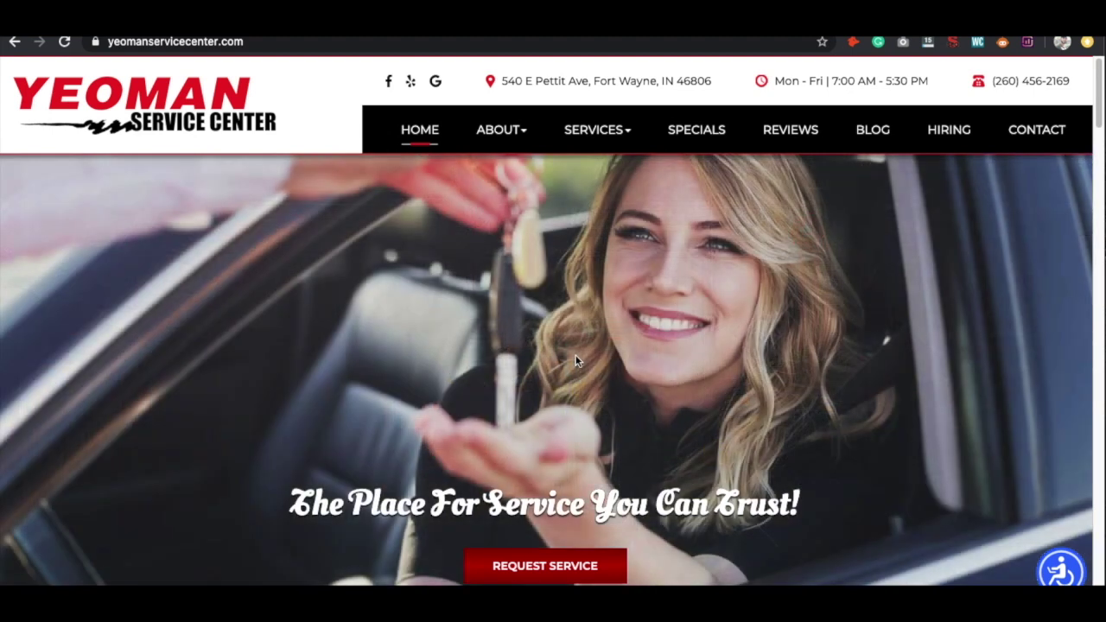
# Step: Search Yeoman's homepage for "fort wayne" and go through the matches down to the footer
pyautogui.hotkey('ctrl', 'f')
pyautogui.write('fort')
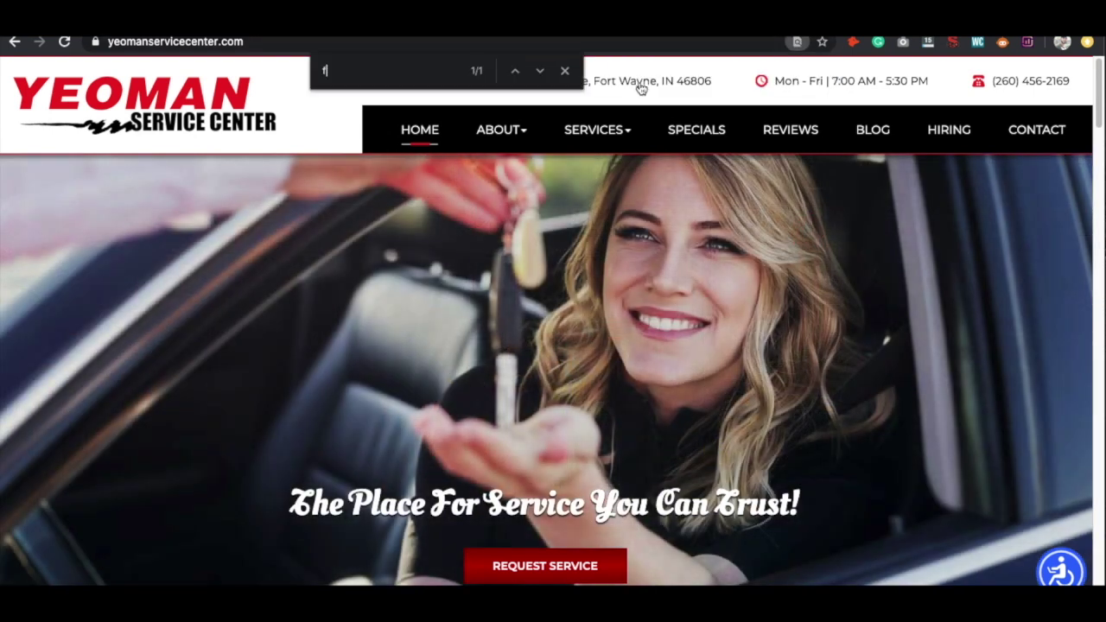
pyautogui.write(' wayne')
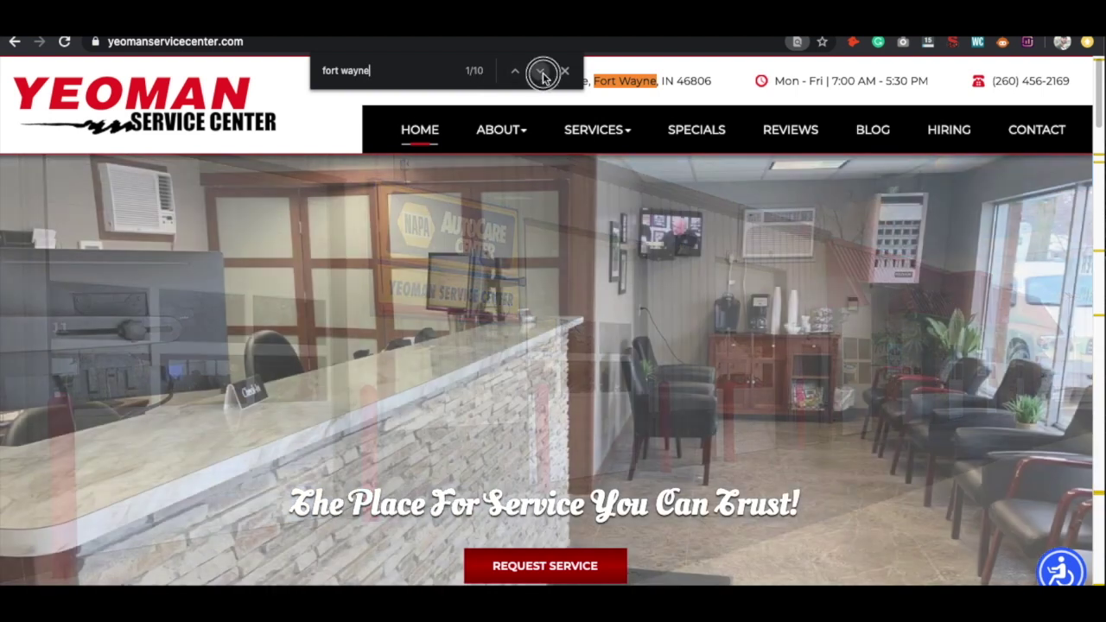
pyautogui.click(539, 71)
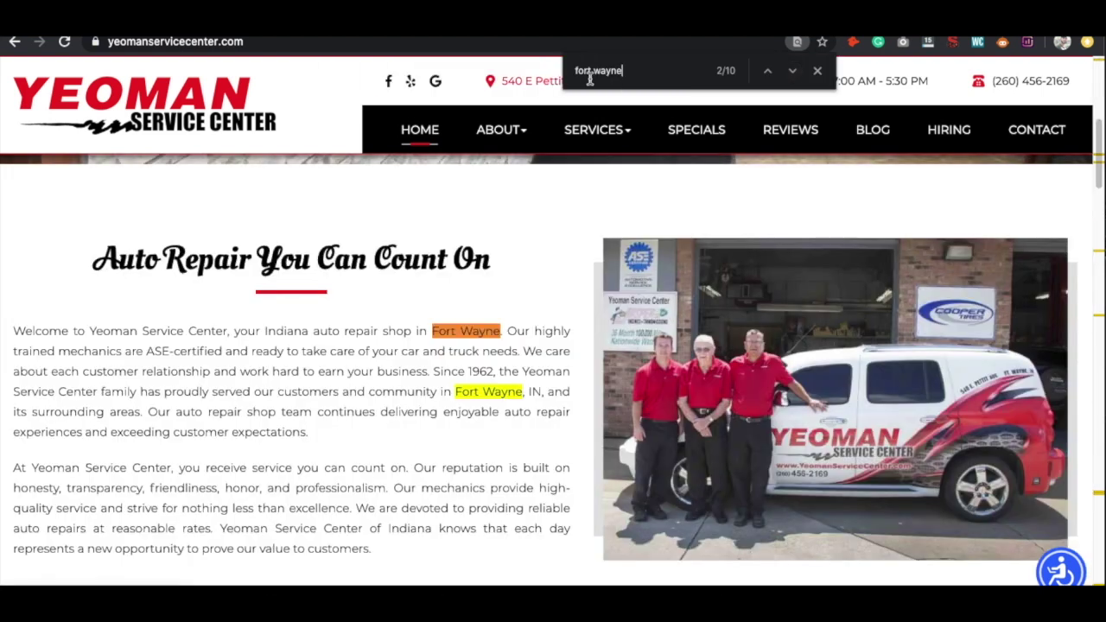
pyautogui.click(791, 72)
pyautogui.click(792, 71)
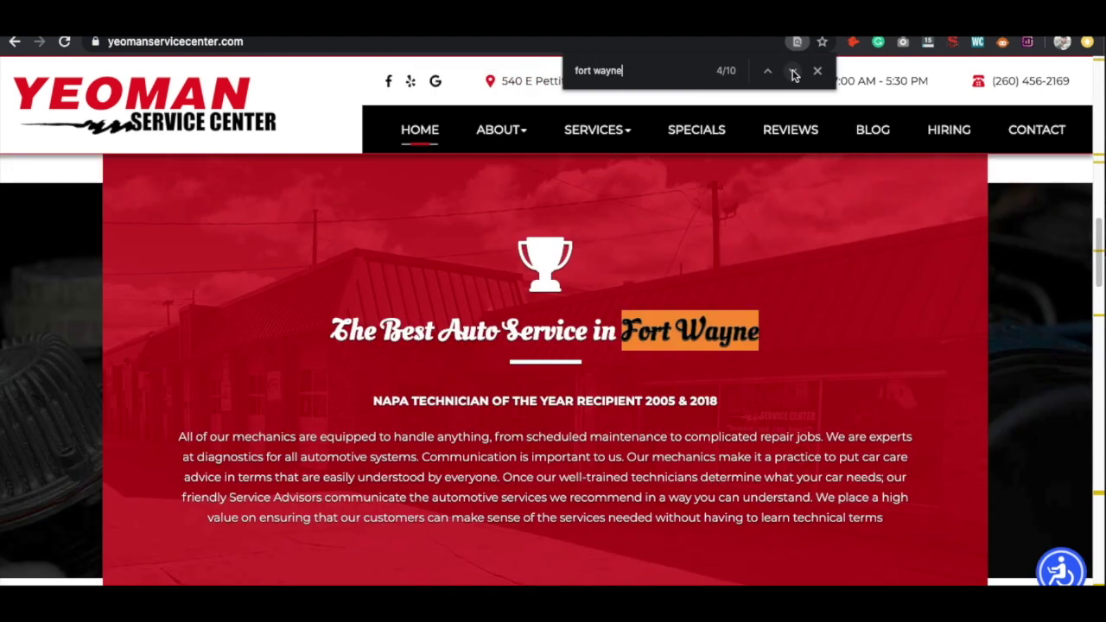
pyautogui.click(793, 71)
pyautogui.click(793, 72)
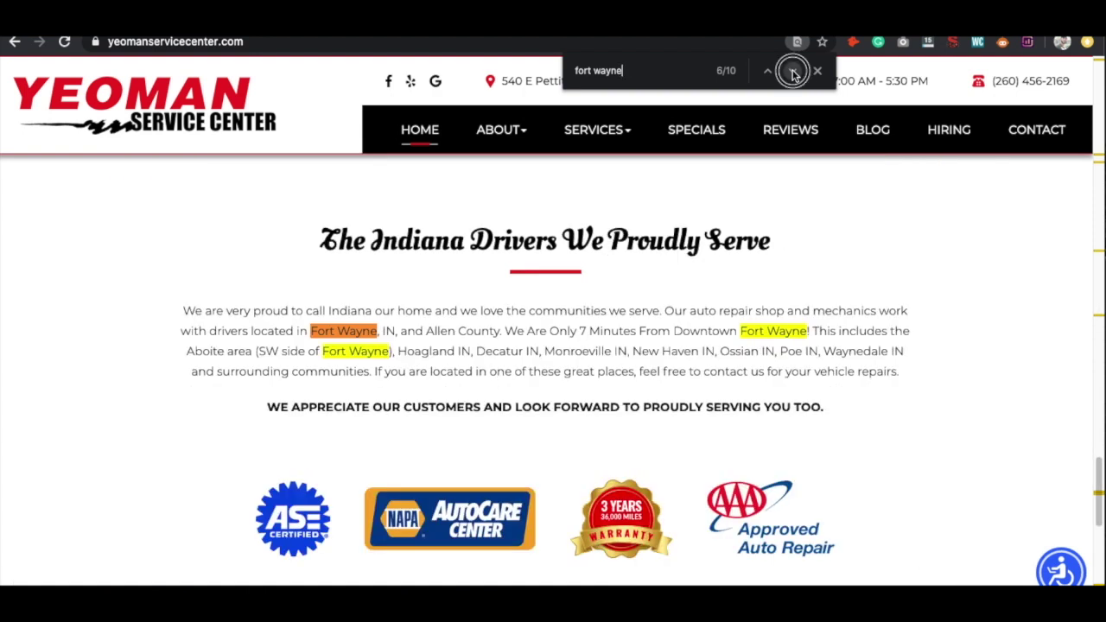
pyautogui.click(793, 72)
pyautogui.click(793, 72)
pyautogui.click(793, 71)
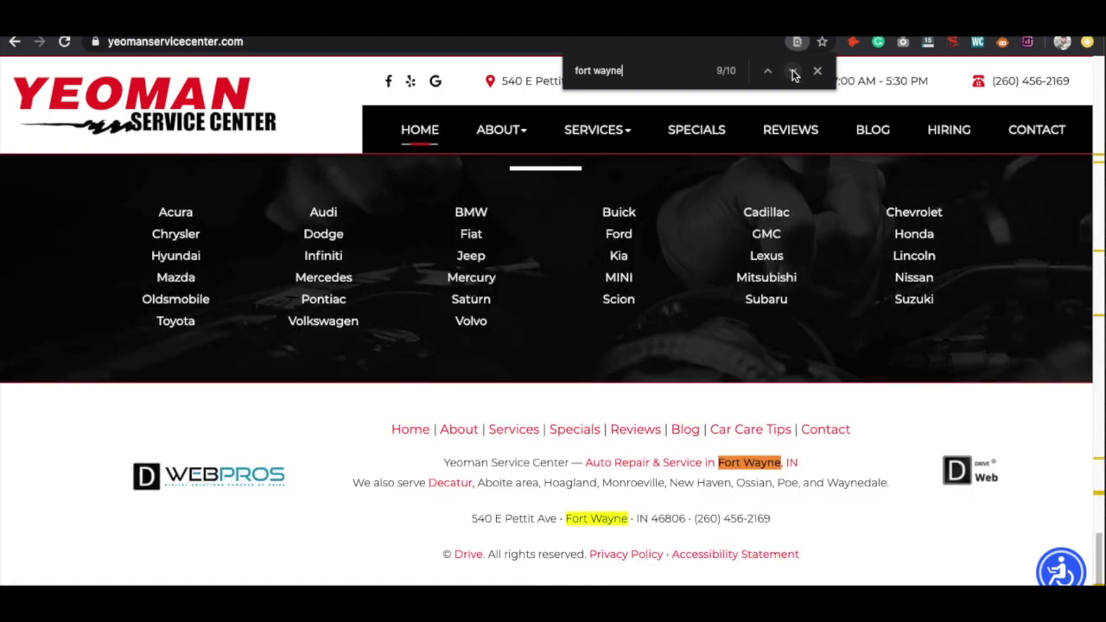
pyautogui.click(793, 72)
# Step: Go back up through the "fort wayne" matches to check their context, ending in the introductory paragraph
pyautogui.click(767, 71)
pyautogui.click(767, 72)
pyautogui.click(767, 72)
pyautogui.click(768, 72)
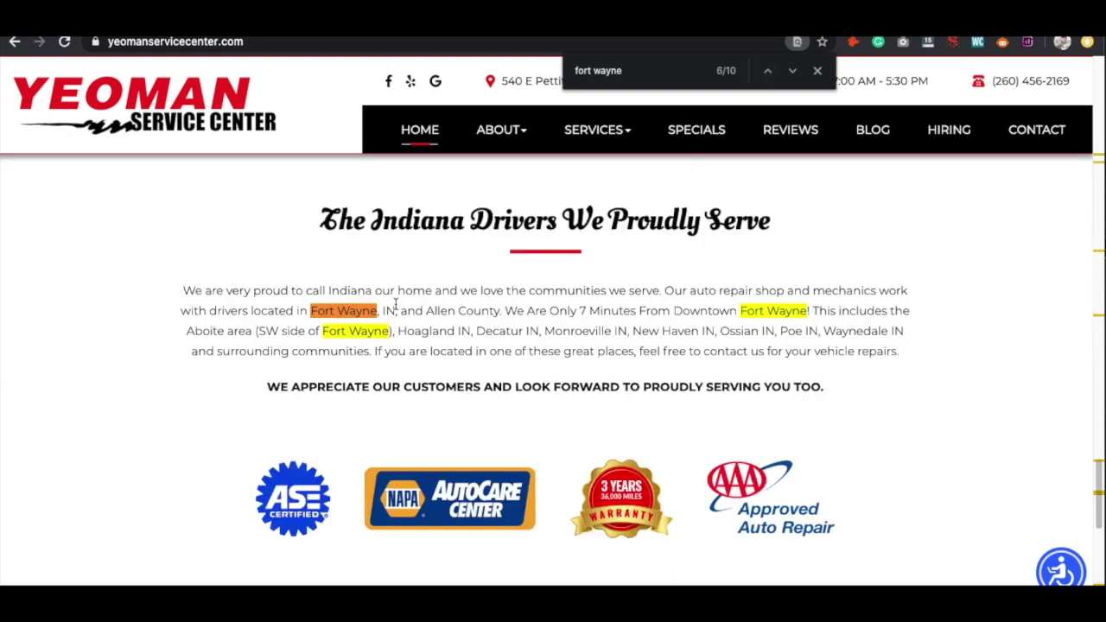
pyautogui.click(767, 72)
pyautogui.click(767, 72)
pyautogui.click(767, 72)
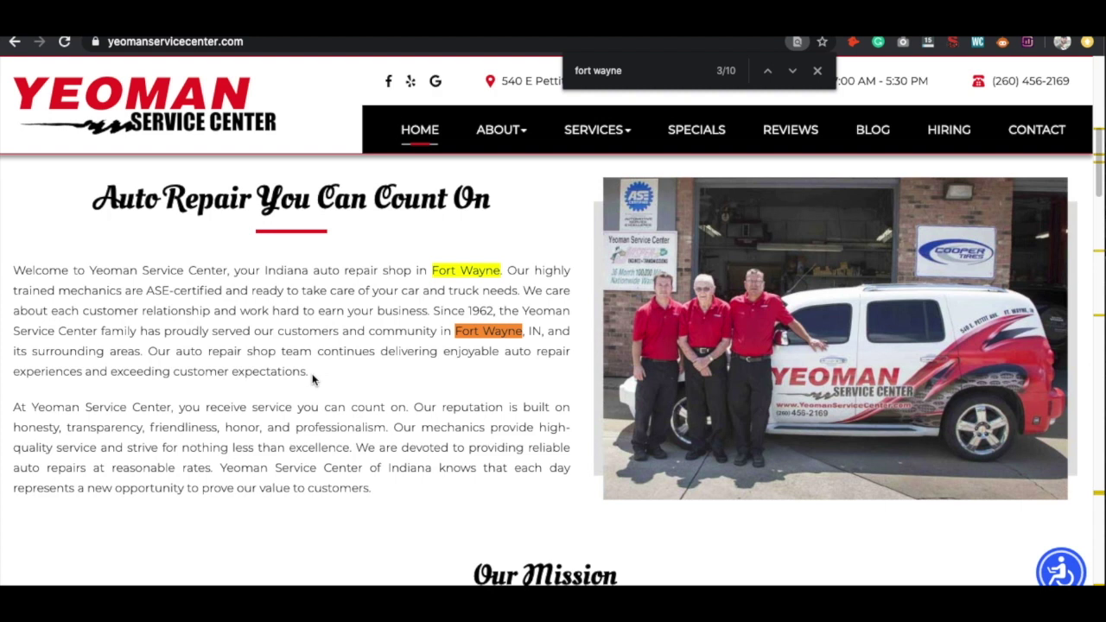
# Step: Return to the "auto repair fort wayne" search results and review the competitor listings below Yeoman Service Center
pyautogui.scroll(-1, 340, 387)
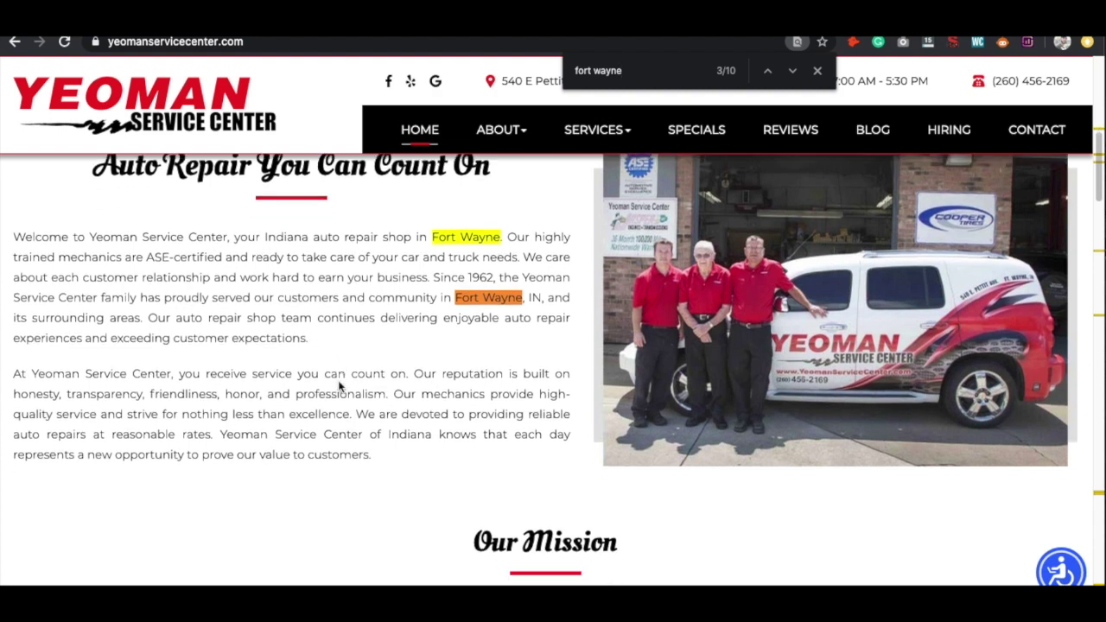
pyautogui.scroll(2, 338, 385)
pyautogui.scroll(4, 339, 385)
pyautogui.moveTo(636, 73); pyautogui.dragTo(588, 73)
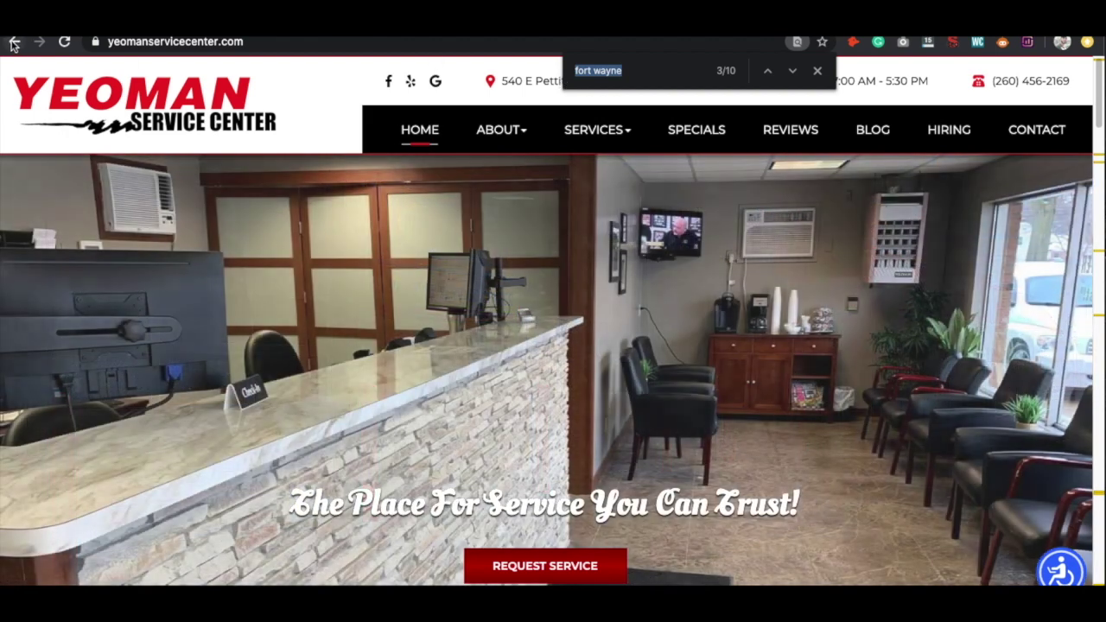
pyautogui.click(13, 43)
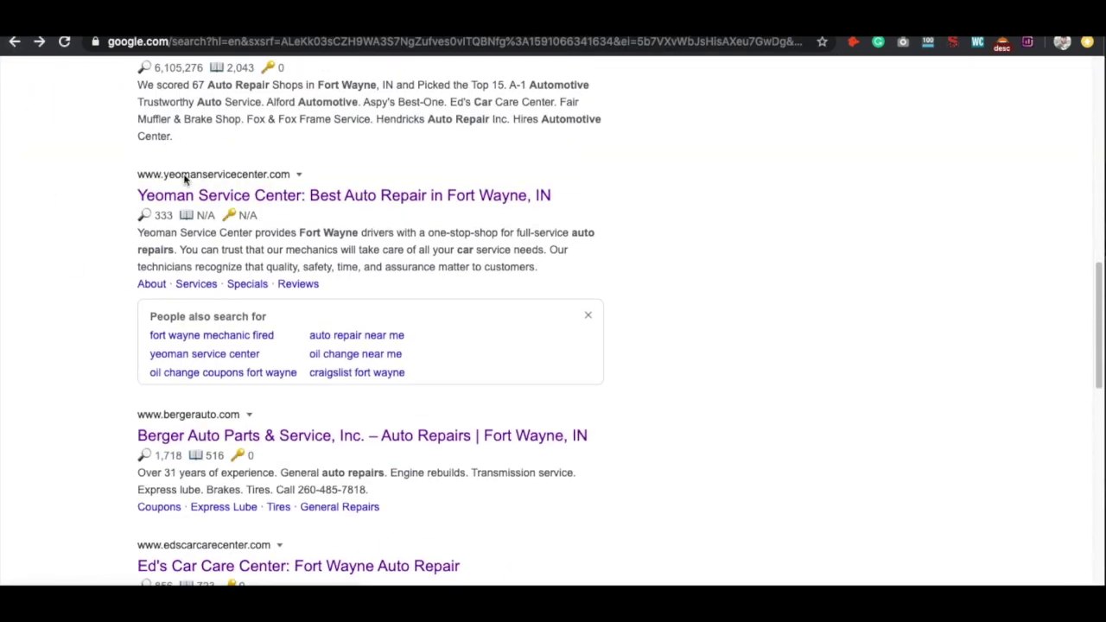
pyautogui.scroll(-4, 180, 260)
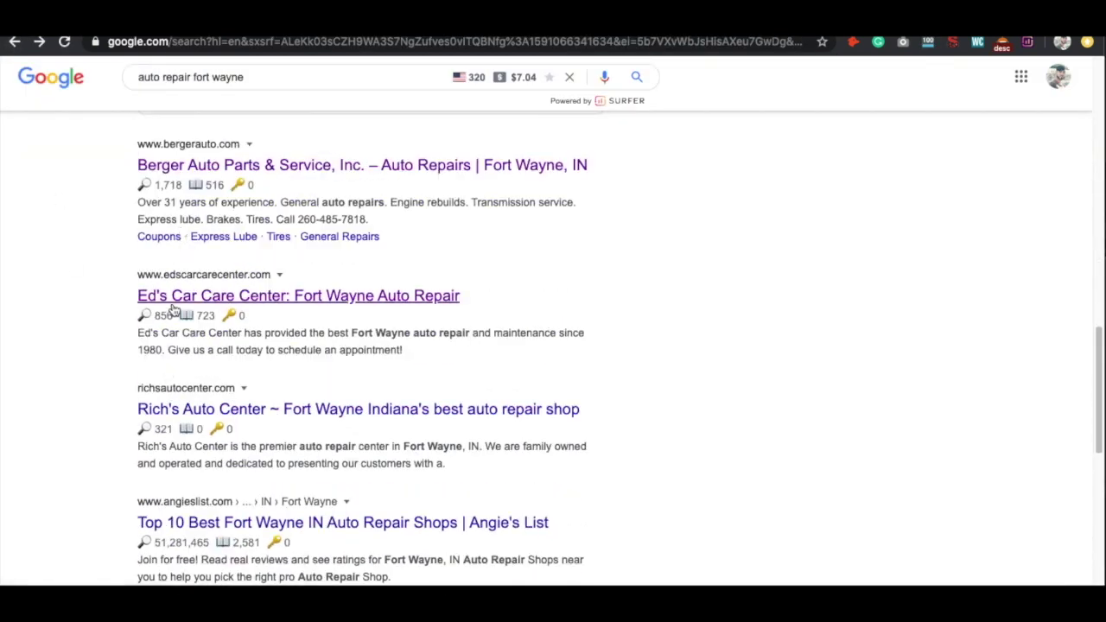
pyautogui.scroll(-2, 186, 345)
pyautogui.scroll(-2, 191, 369)
pyautogui.scroll(7, 185, 373)
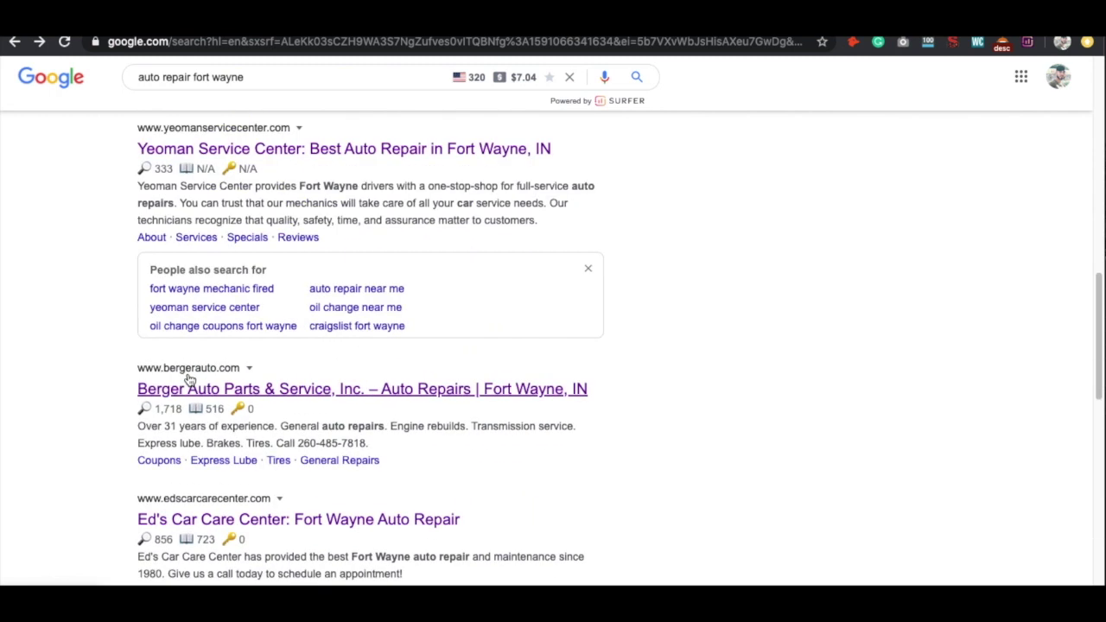
# Step: Switch to R&L Automotive's site, open its homepage from the services page, and look over the content from the banner to the company introduction
pyautogui.scroll(2, 104, 271)
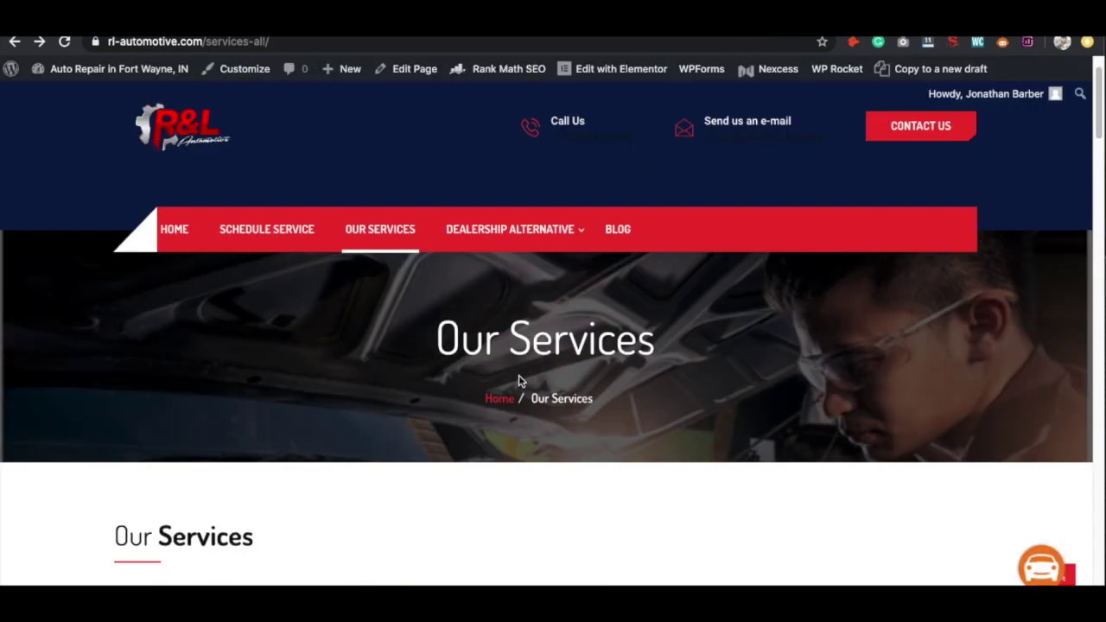
pyautogui.click(197, 131)
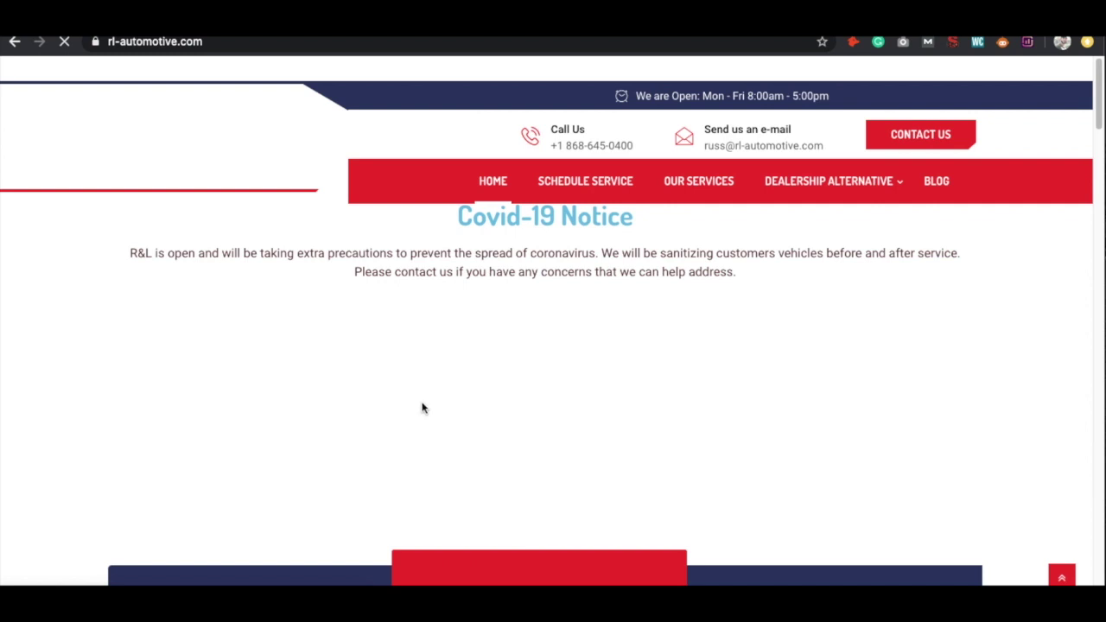
pyautogui.scroll(-9, 420, 406)
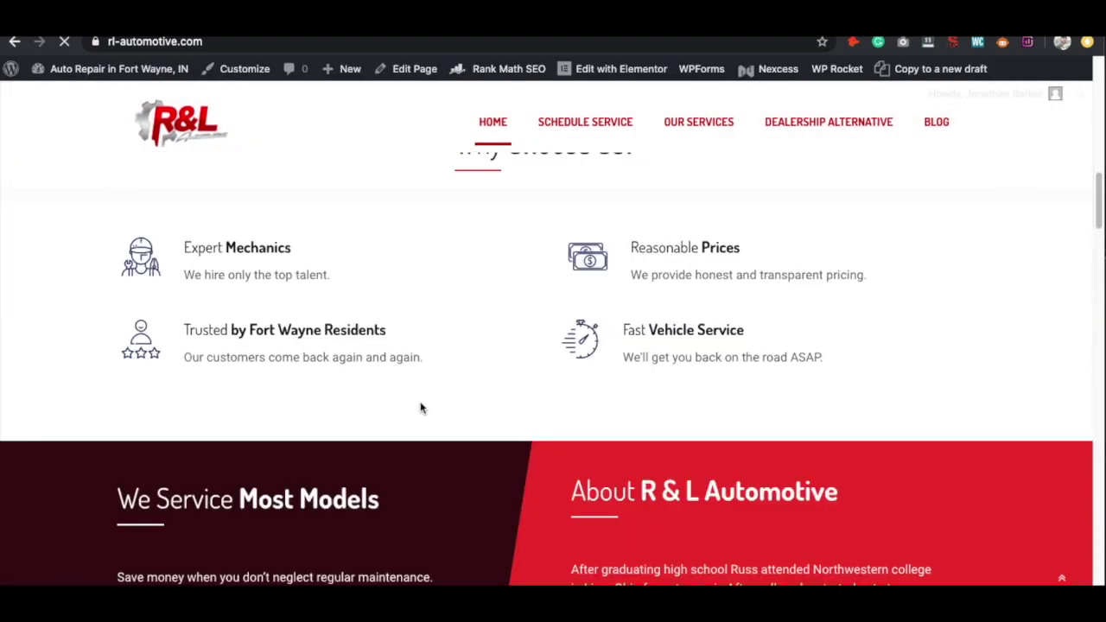
pyautogui.scroll(7, 420, 406)
pyautogui.scroll(5, 420, 406)
pyautogui.scroll(-6, 442, 387)
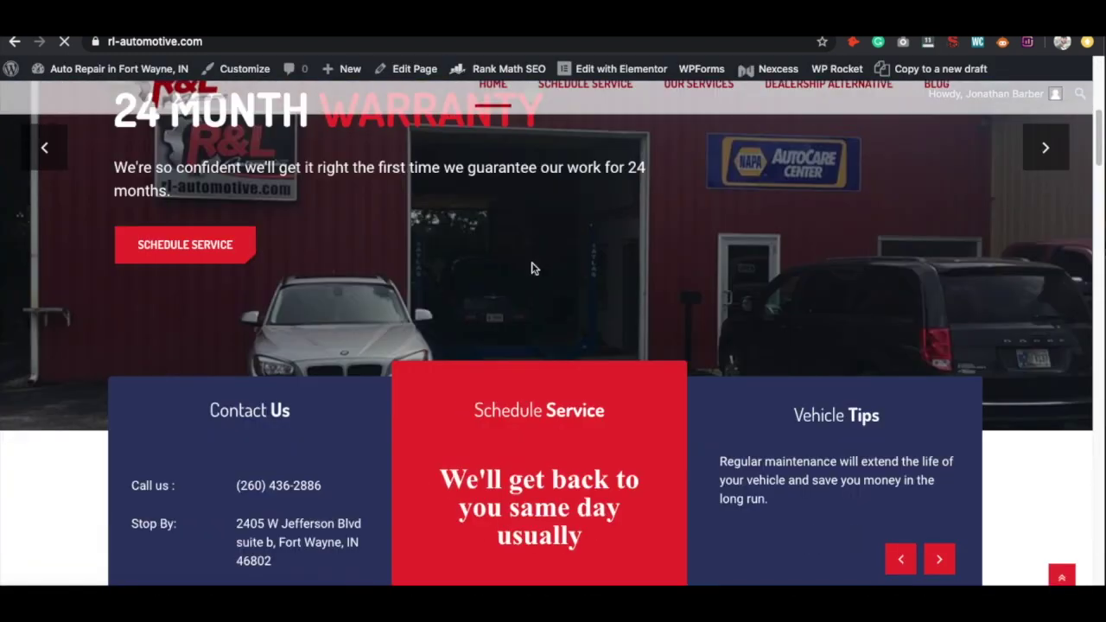
# Step: Return to the "auto repair fort wayne" Google results and compare the local map listings with the organic competitor listings
pyautogui.hotkey('ctrl', 'Tab')
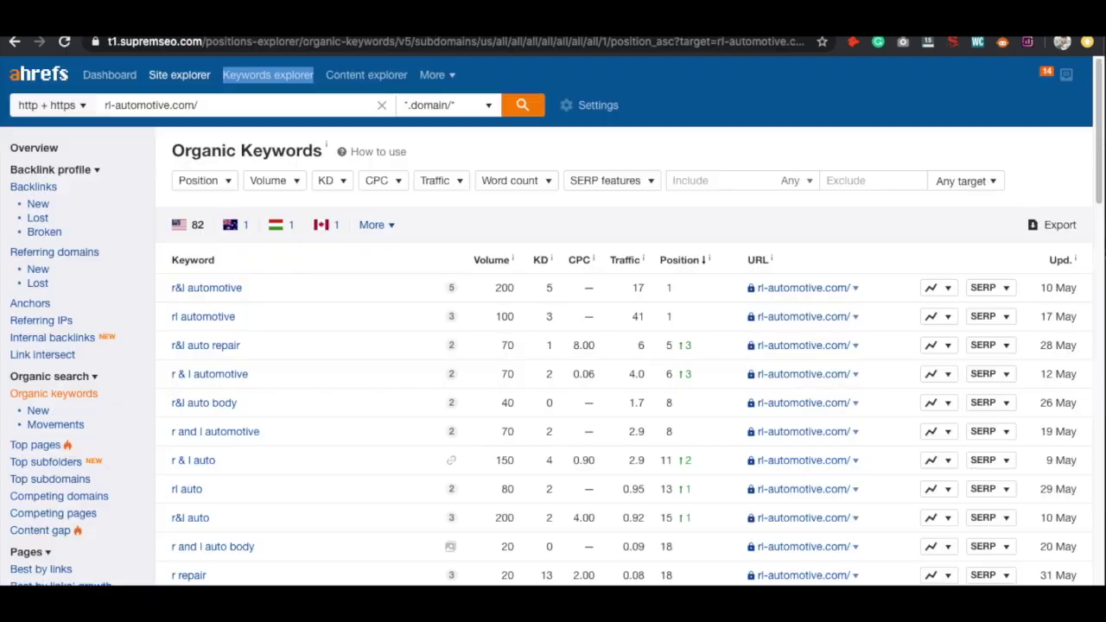
pyautogui.hotkey('ctrl', 'Tab')
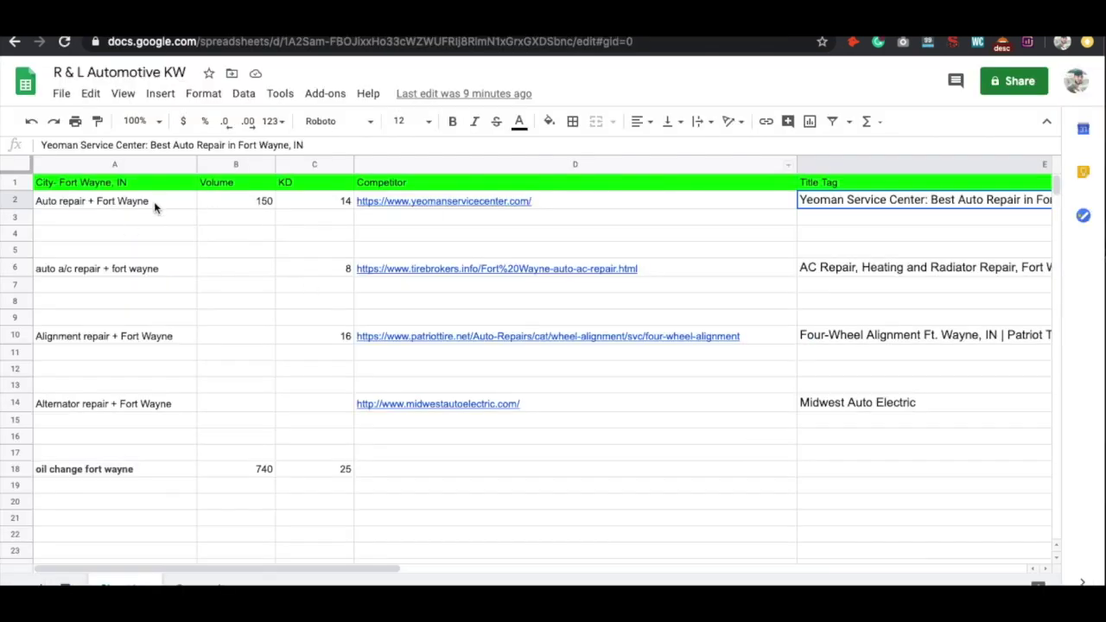
pyautogui.hotkey('ctrl', 'Tab')
pyautogui.scroll(10, 316, 320)
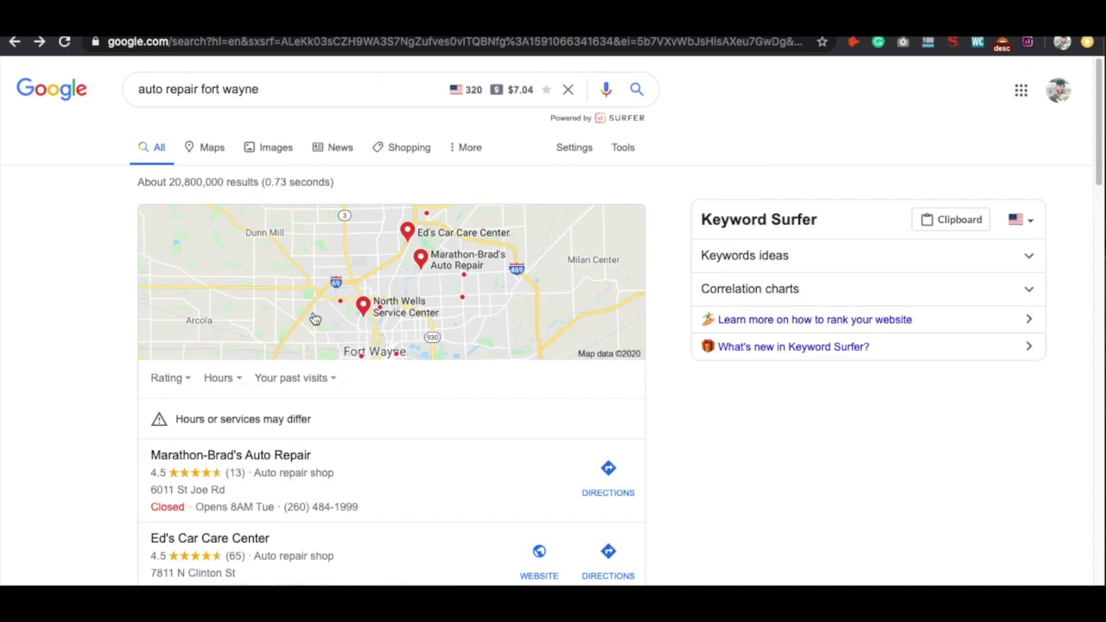
pyautogui.scroll(-10, 315, 320)
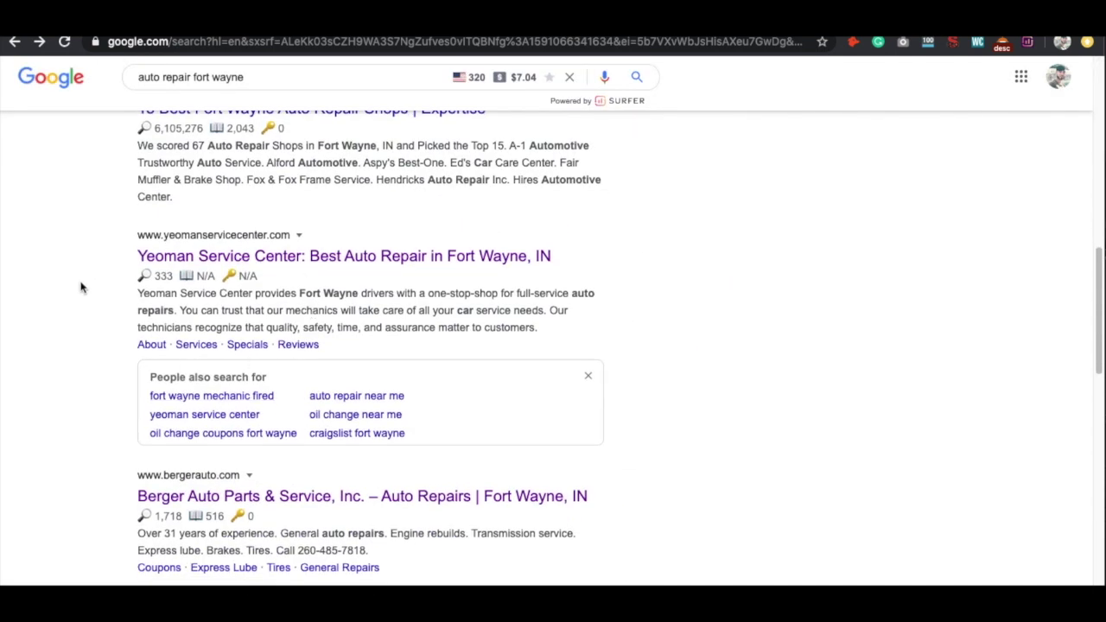
pyautogui.scroll(5, 81, 287)
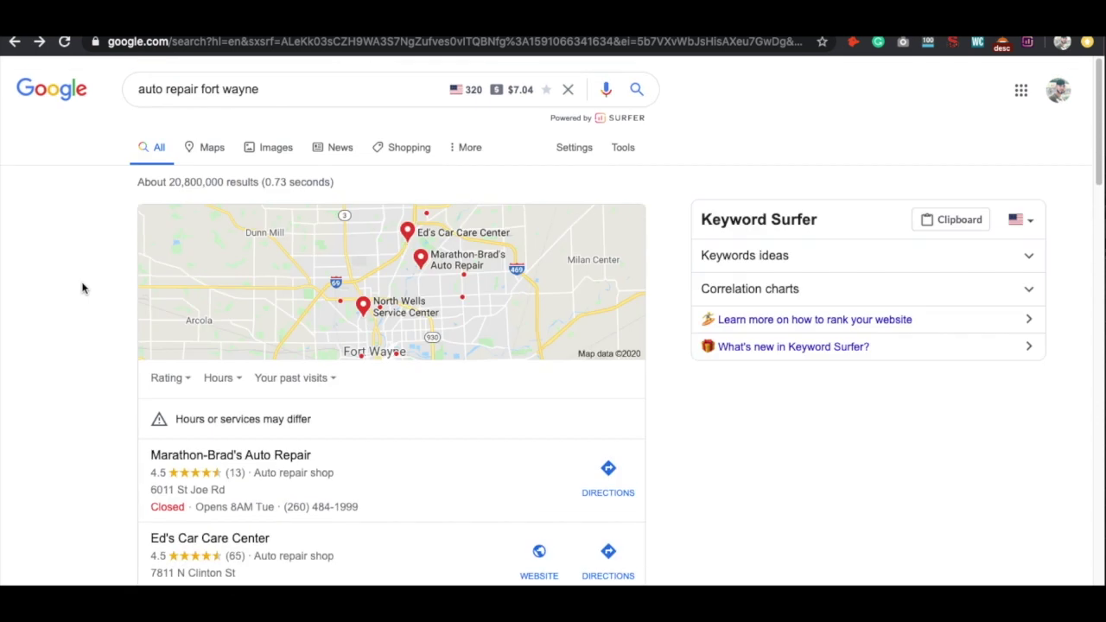